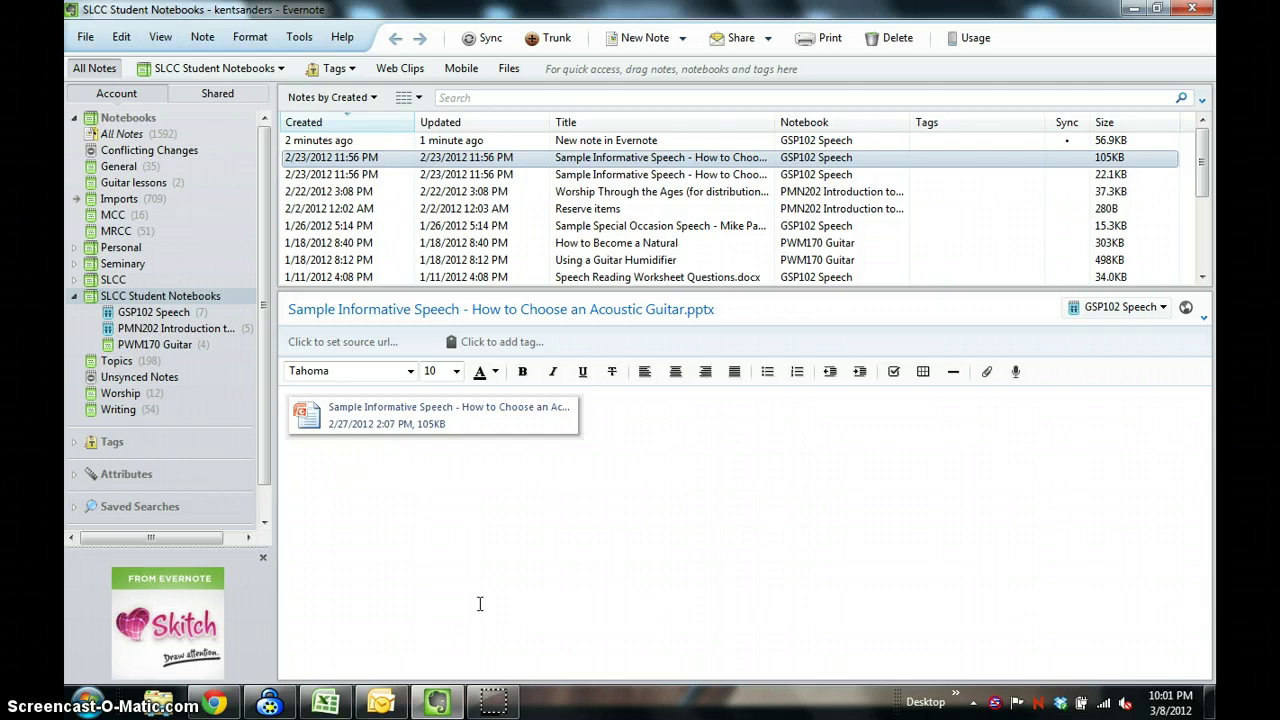
In the Worship notebook, create a new note titled 'Worship Note'.
left_click(490, 606)
left_click_drag(493, 608, 428, 586)
left_click(526, 563)
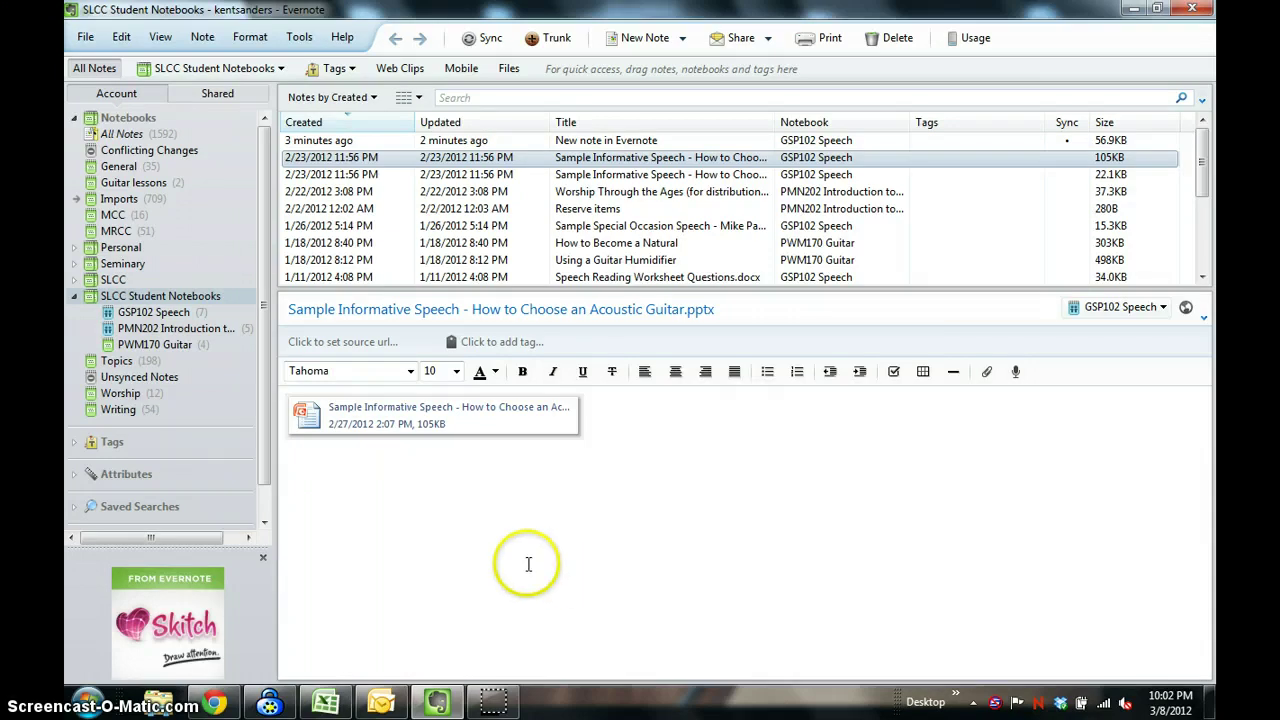
left_click(487, 515)
left_click(140, 278)
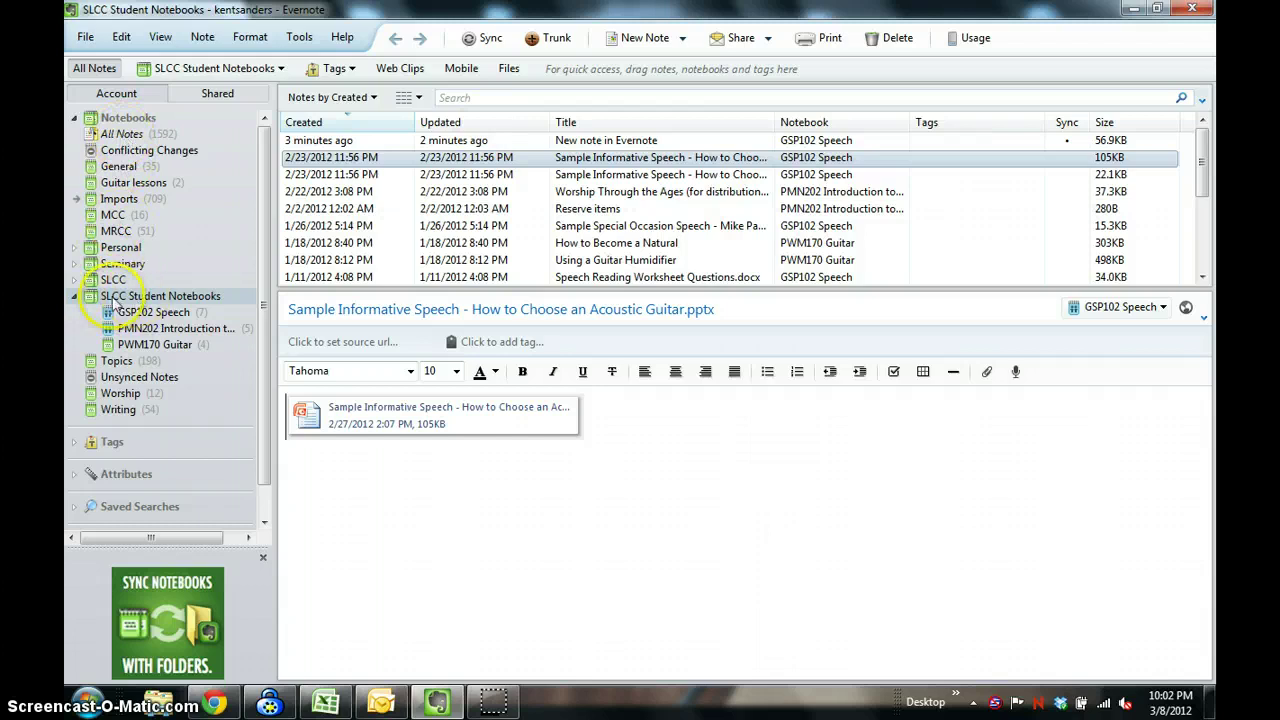
left_click(118, 398)
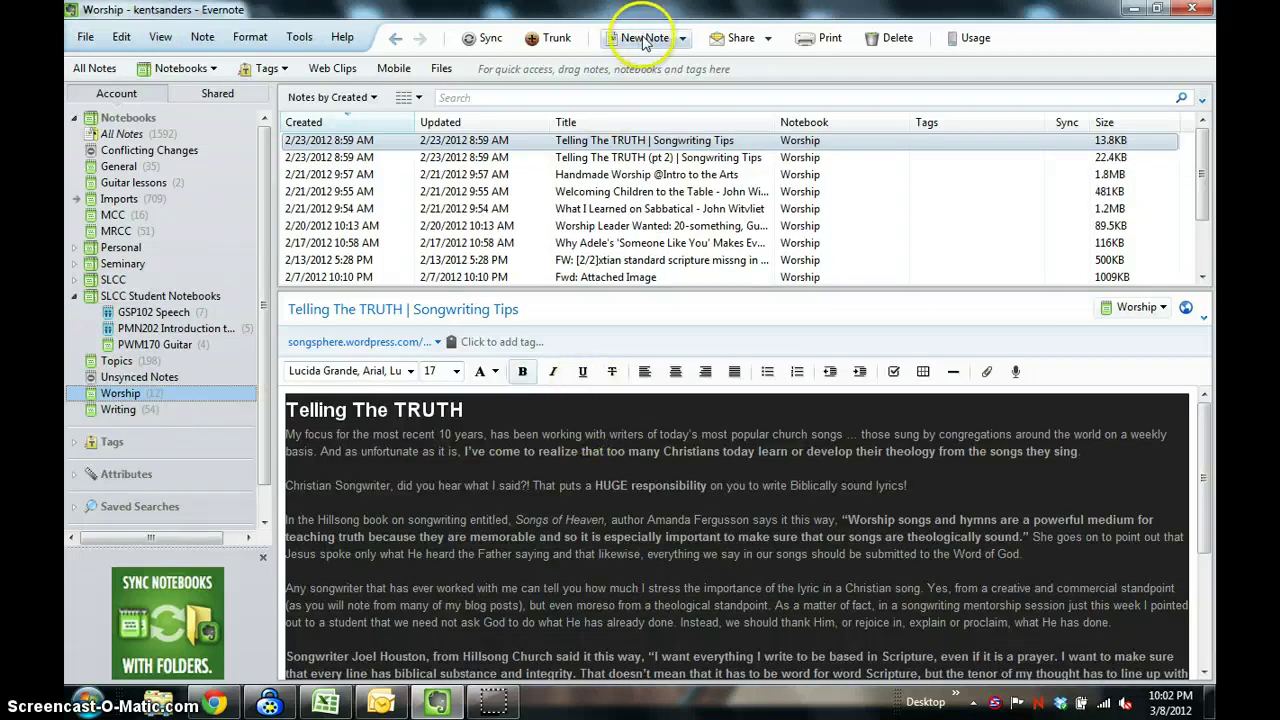
left_click(645, 40)
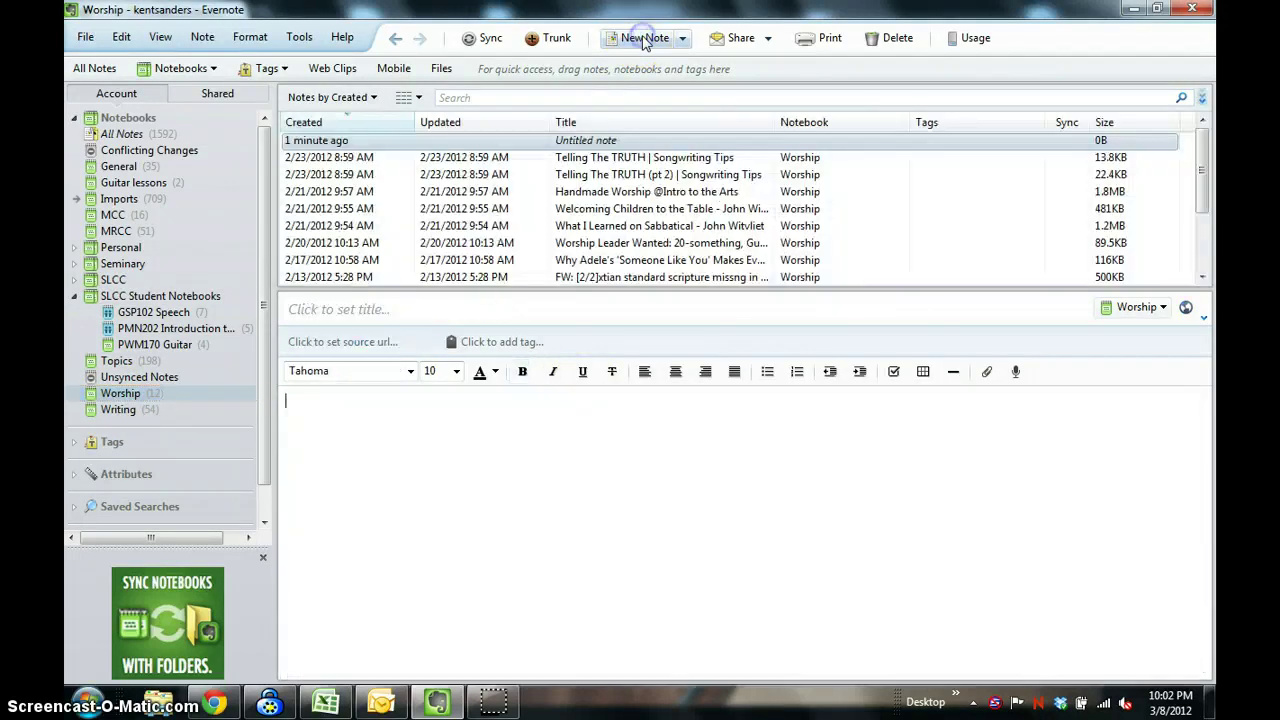
left_click(466, 311)
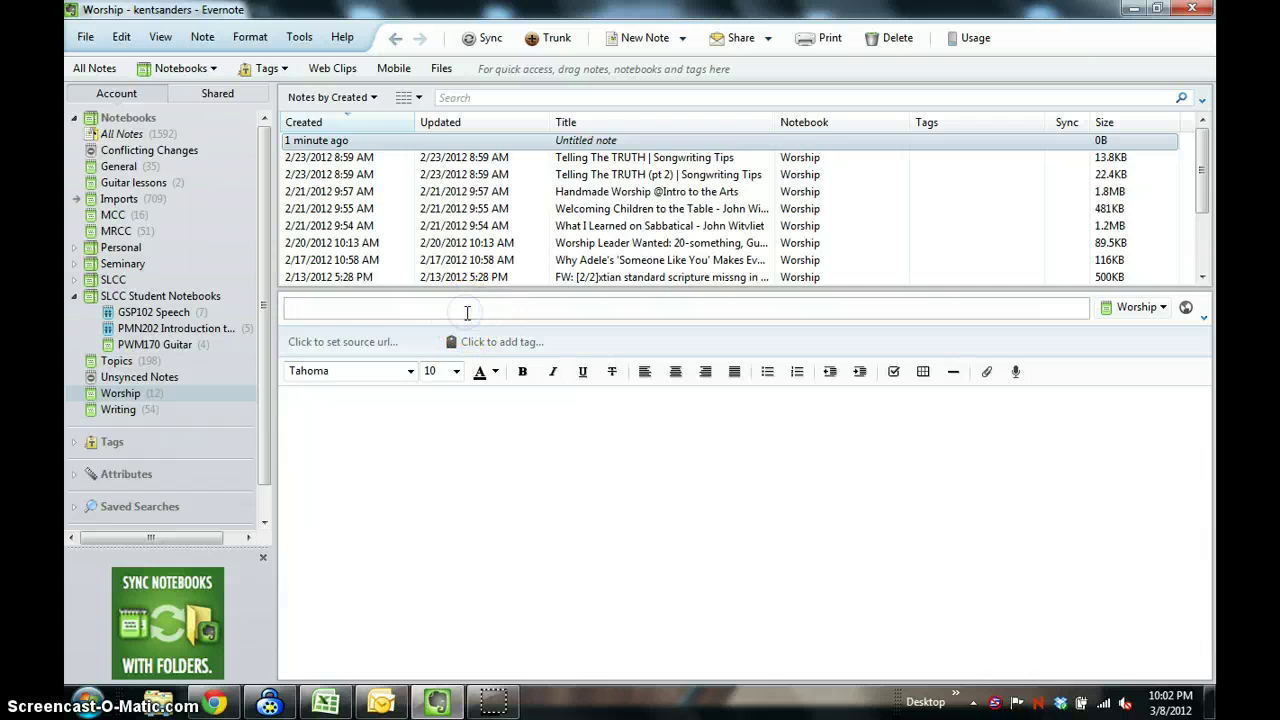
type("Worship Note")
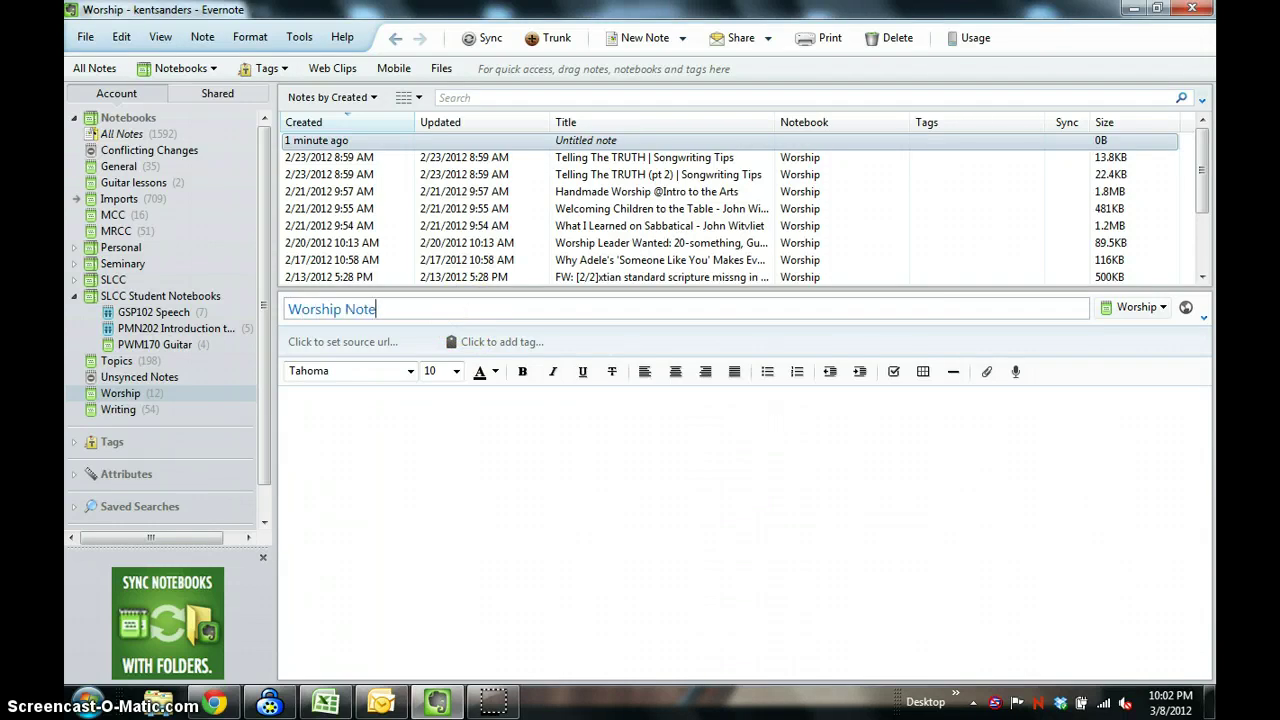
Add the body line 'type in texs gheere!' followed by a 'checklist' checkbox item.
left_click(430, 464)
type("type ")
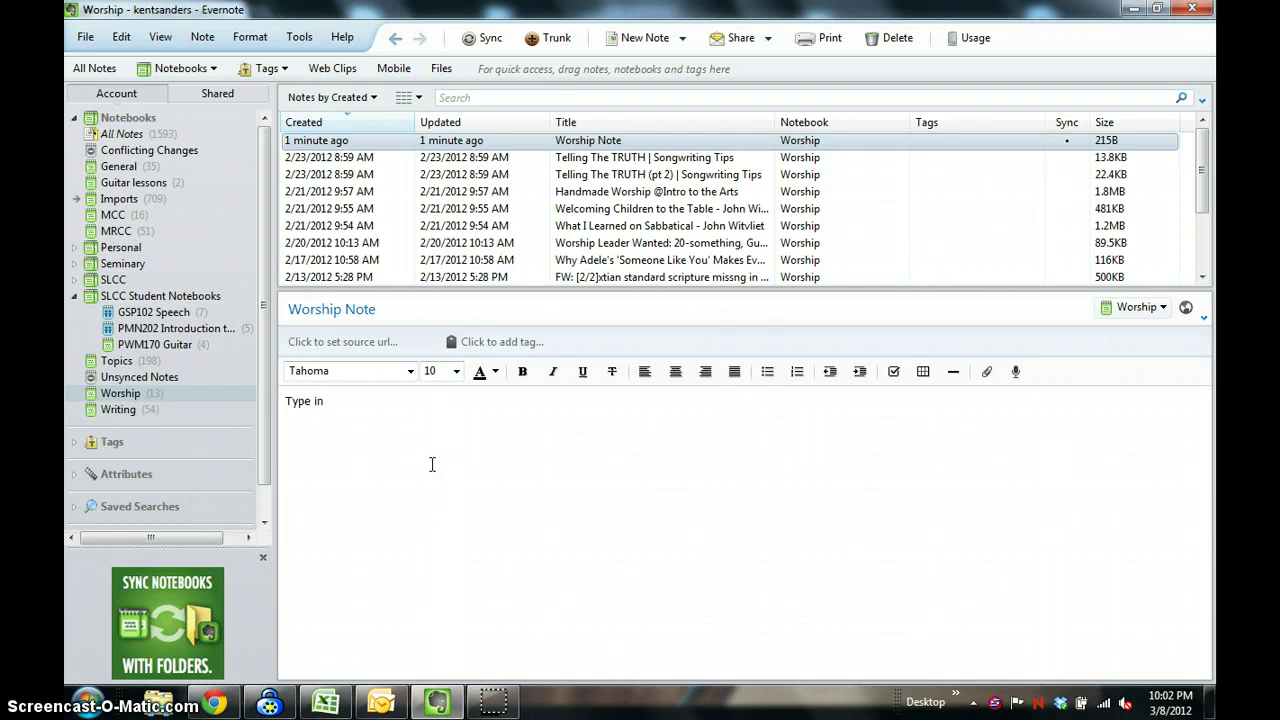
type("in texs")
type(" ghe")
type("ere")
type("!")
key("Return")
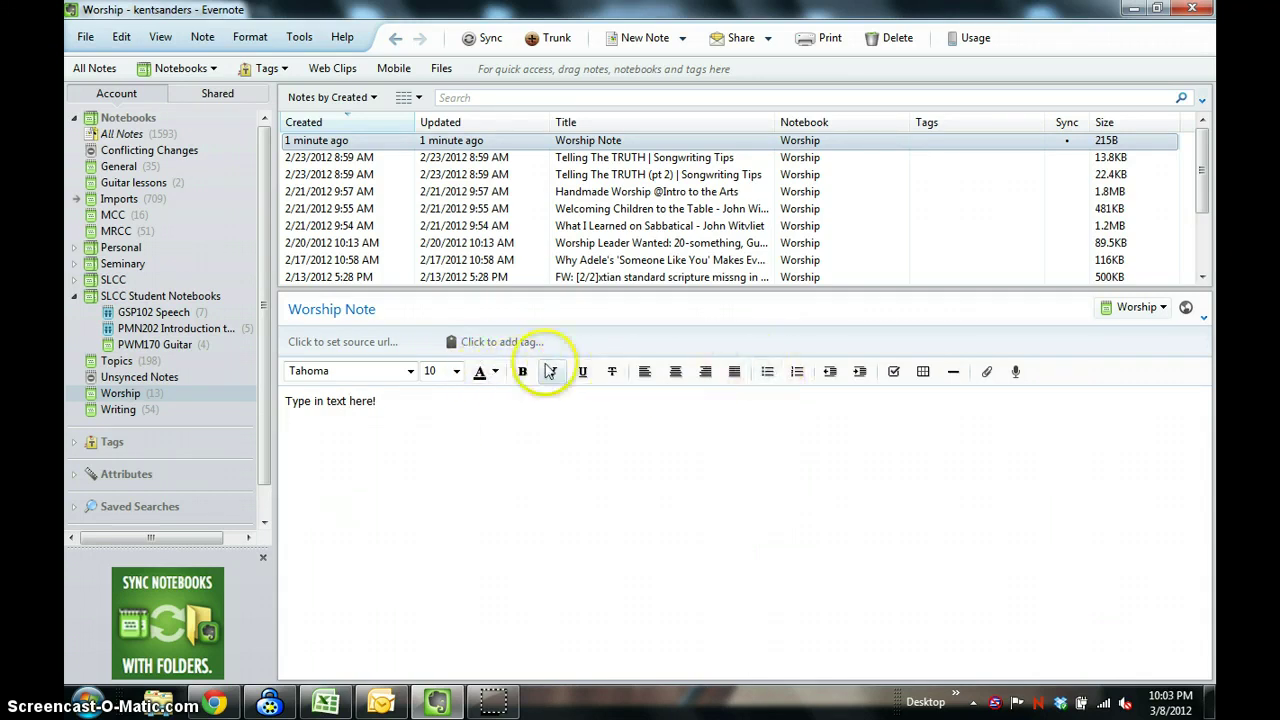
left_click(893, 373)
type("checklis")
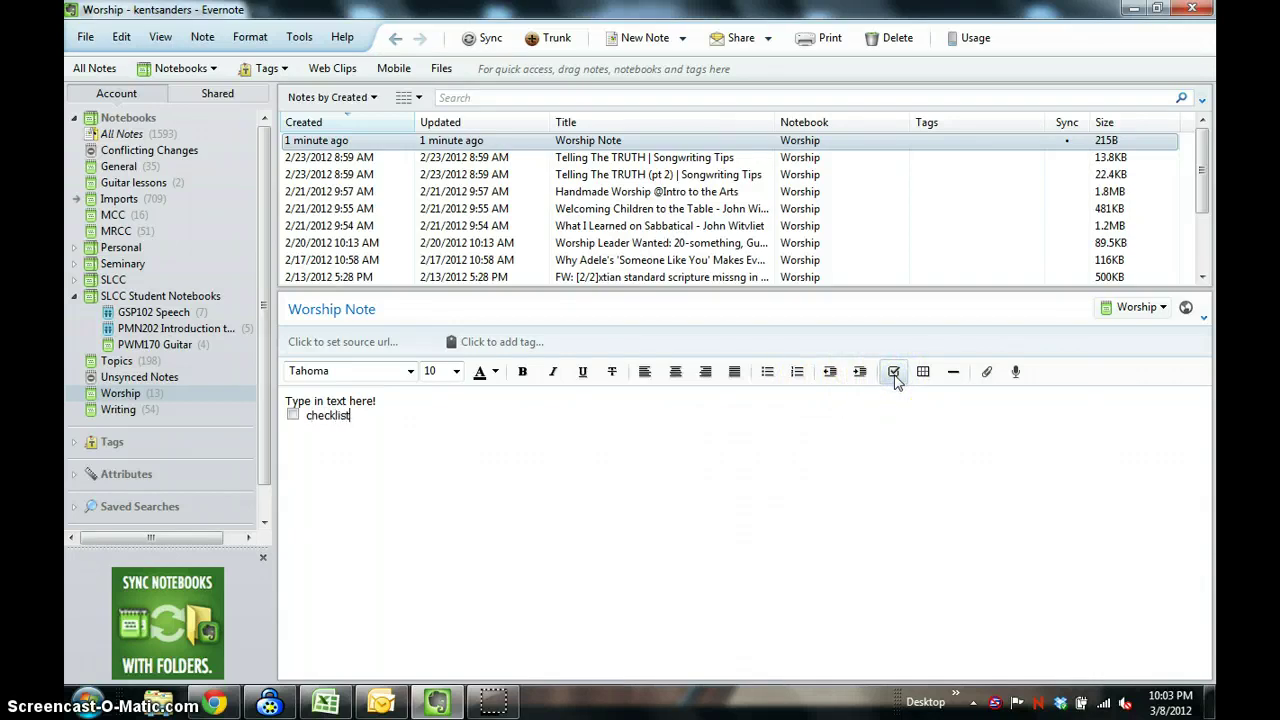
type("t")
key("Return")
key("Return")
Insert a two-column, three-row table below the checklist.
left_click(923, 371)
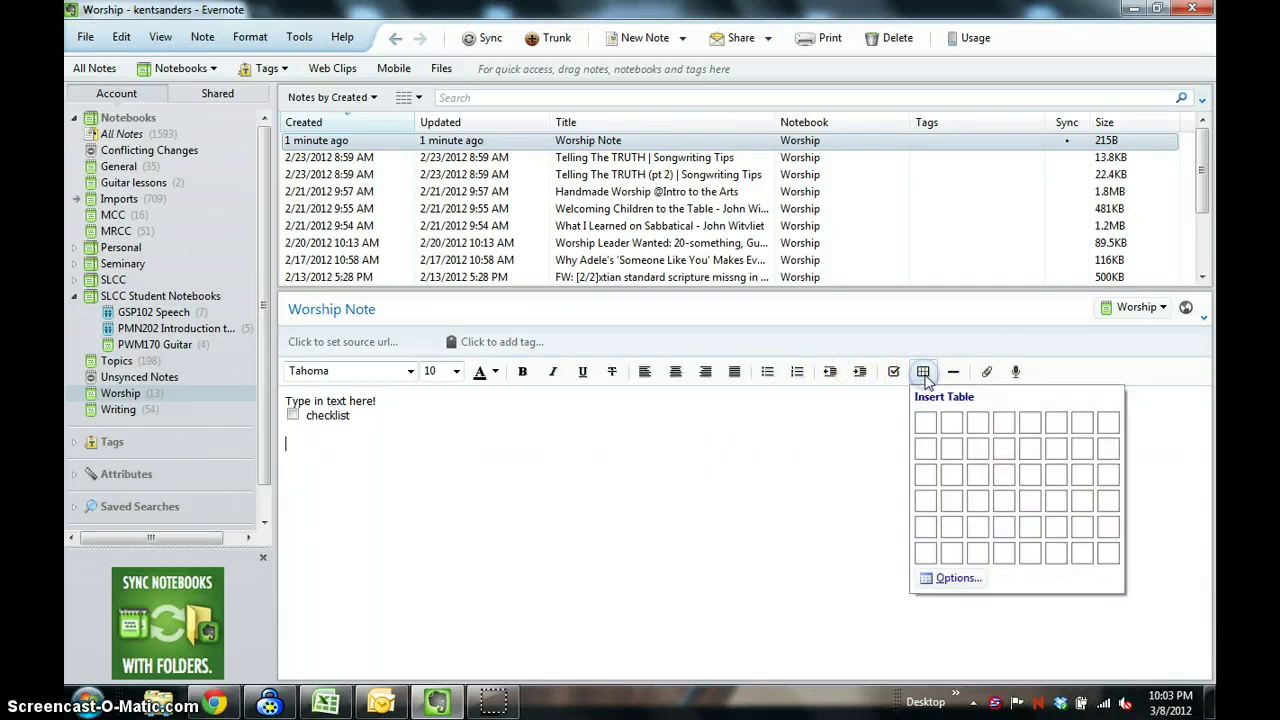
left_click(951, 473)
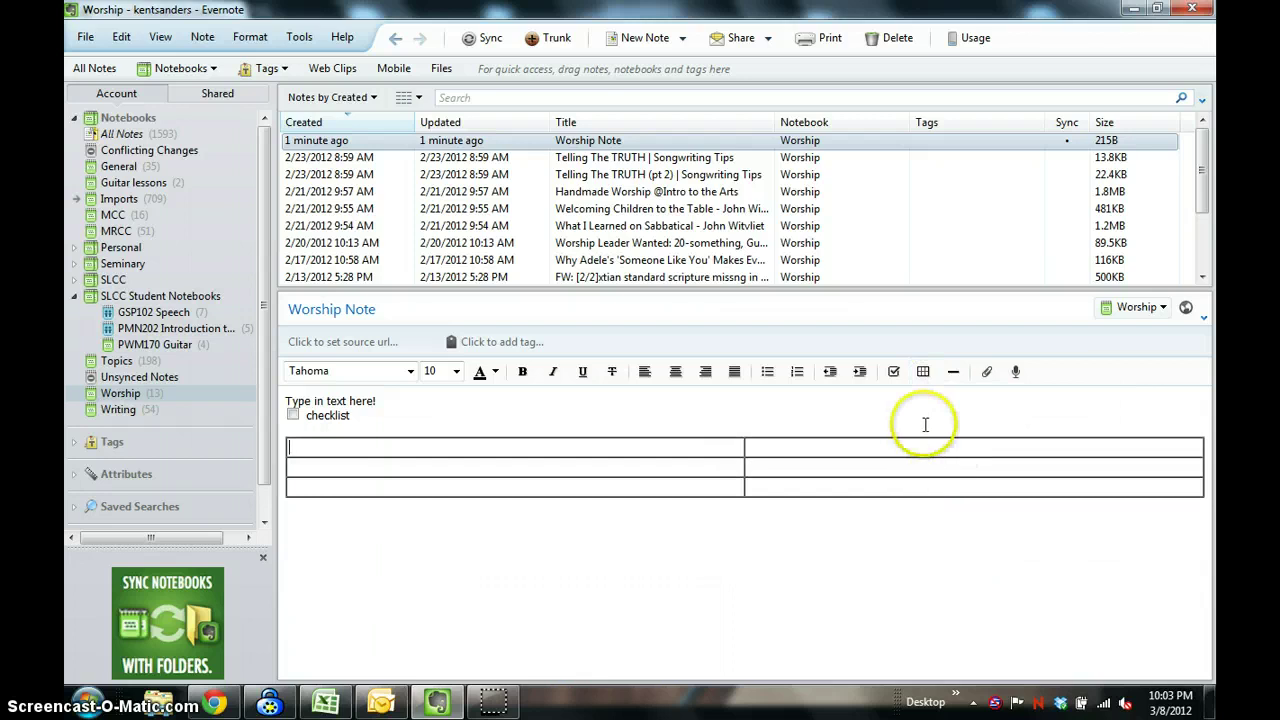
left_click(986, 373)
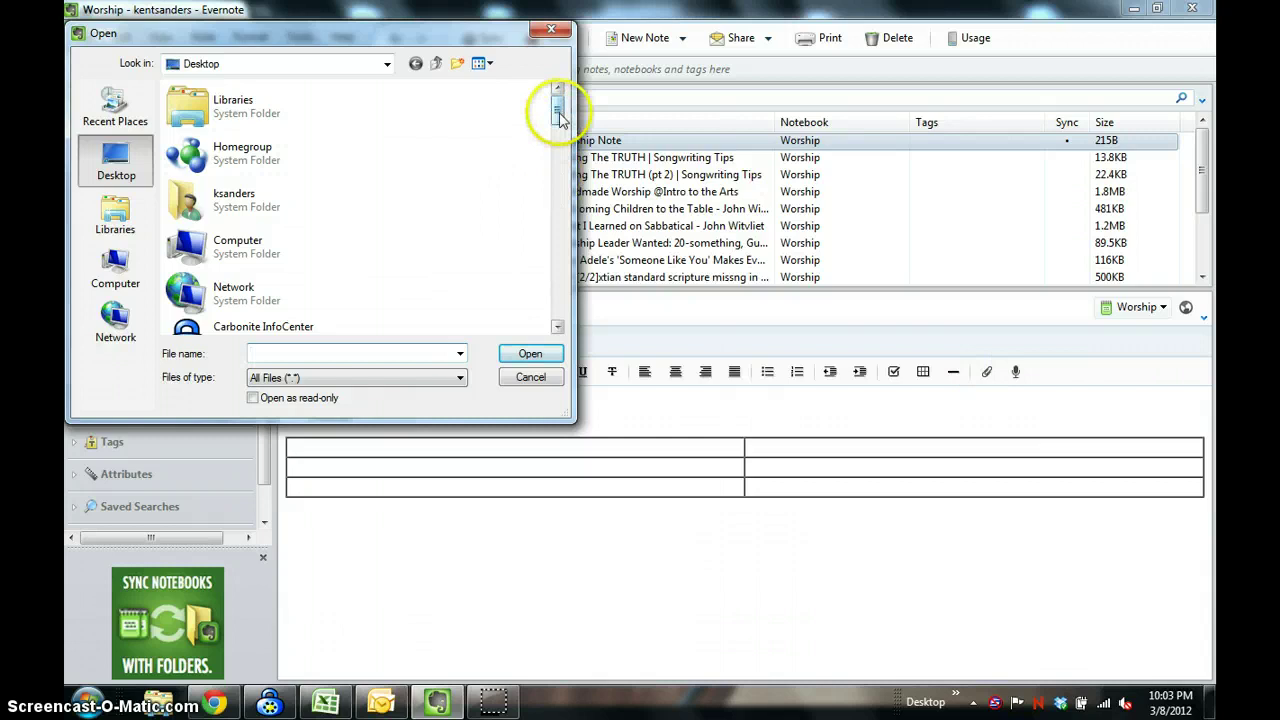
Attach the jm_lifetimebooklist PDF from the Desktop to the Worship Note.
left_click_drag(555, 110, 558, 252)
left_click(293, 251)
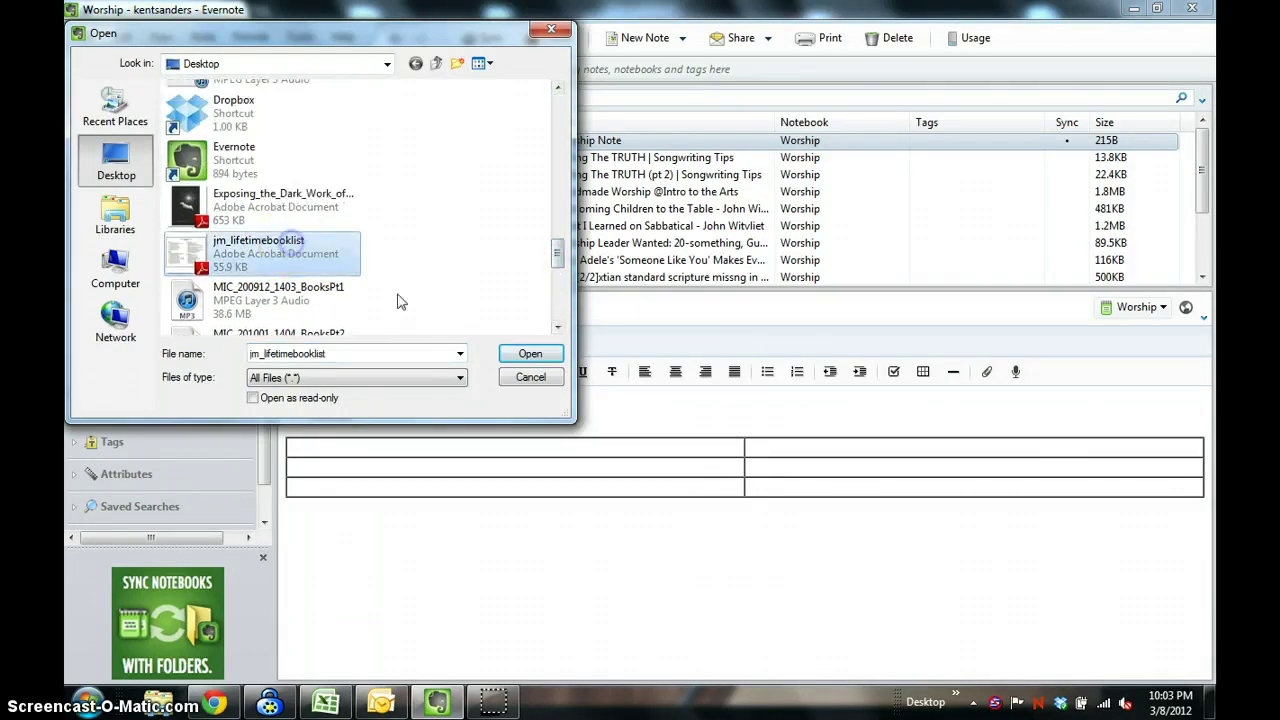
left_click(530, 353)
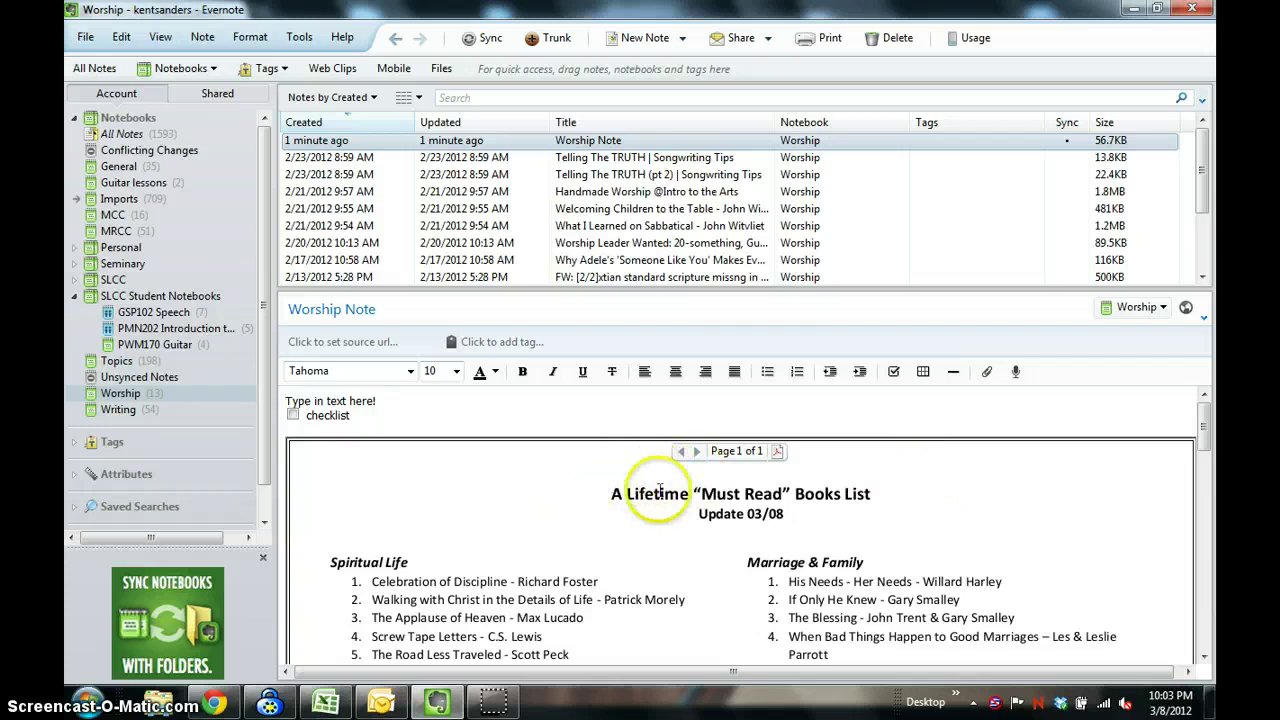
Record a brief voice clip and save it into the note as a .wav attachment.
left_click(1016, 373)
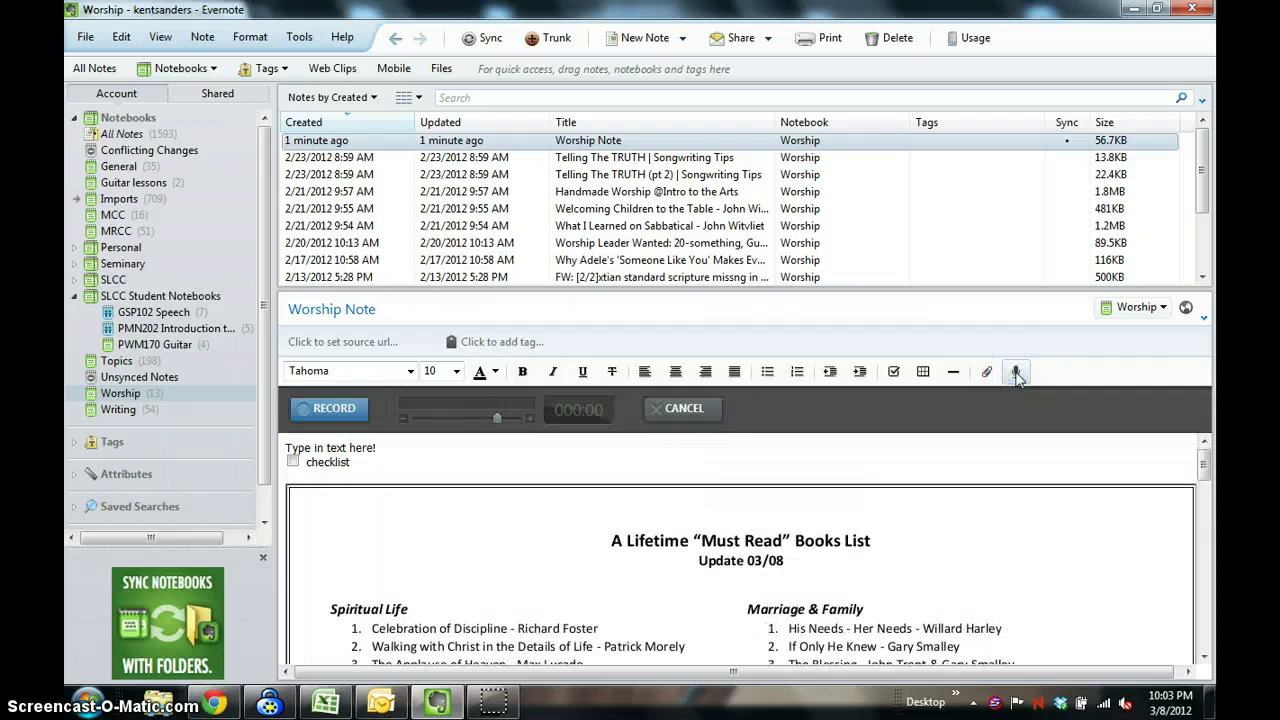
left_click(336, 410)
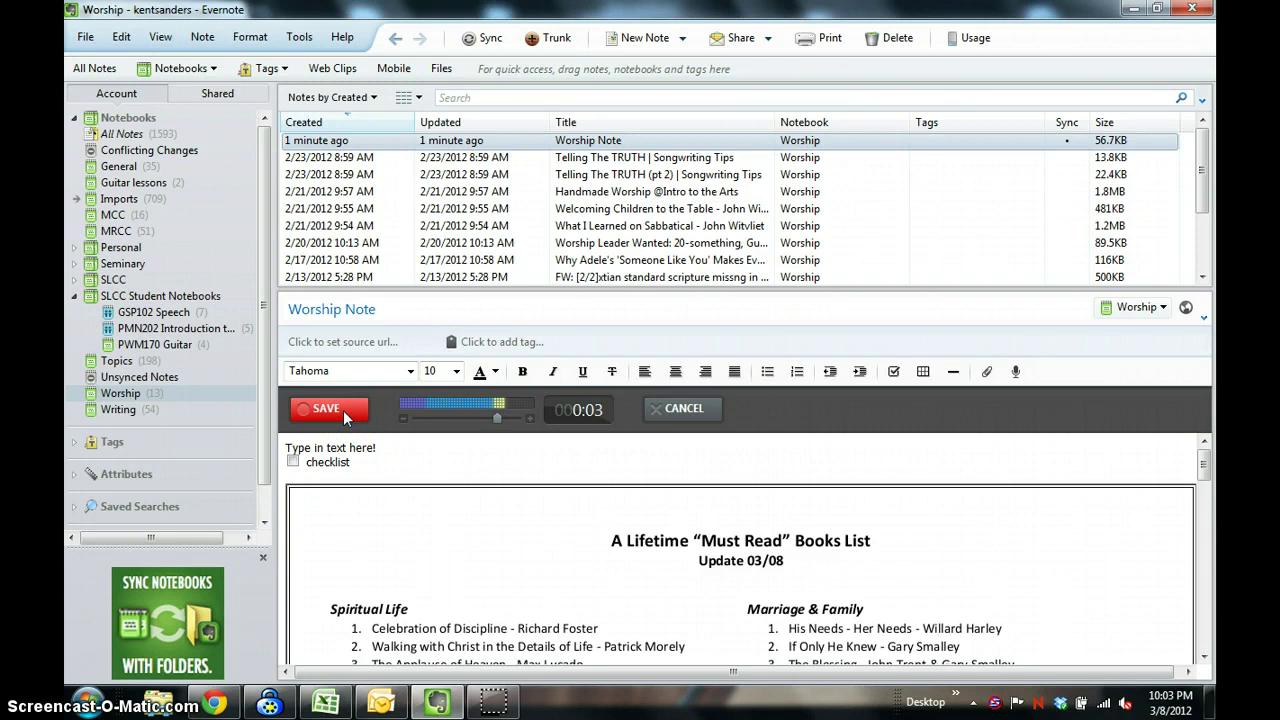
left_click(343, 412)
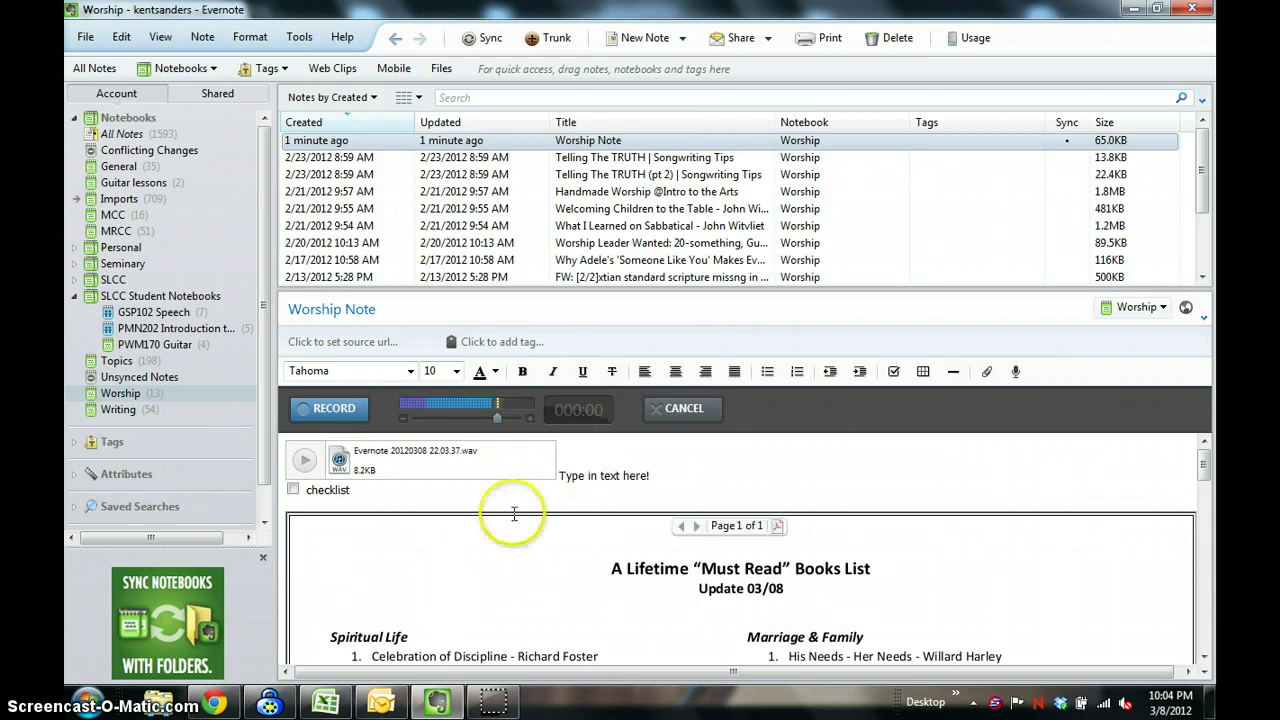
left_click(590, 470)
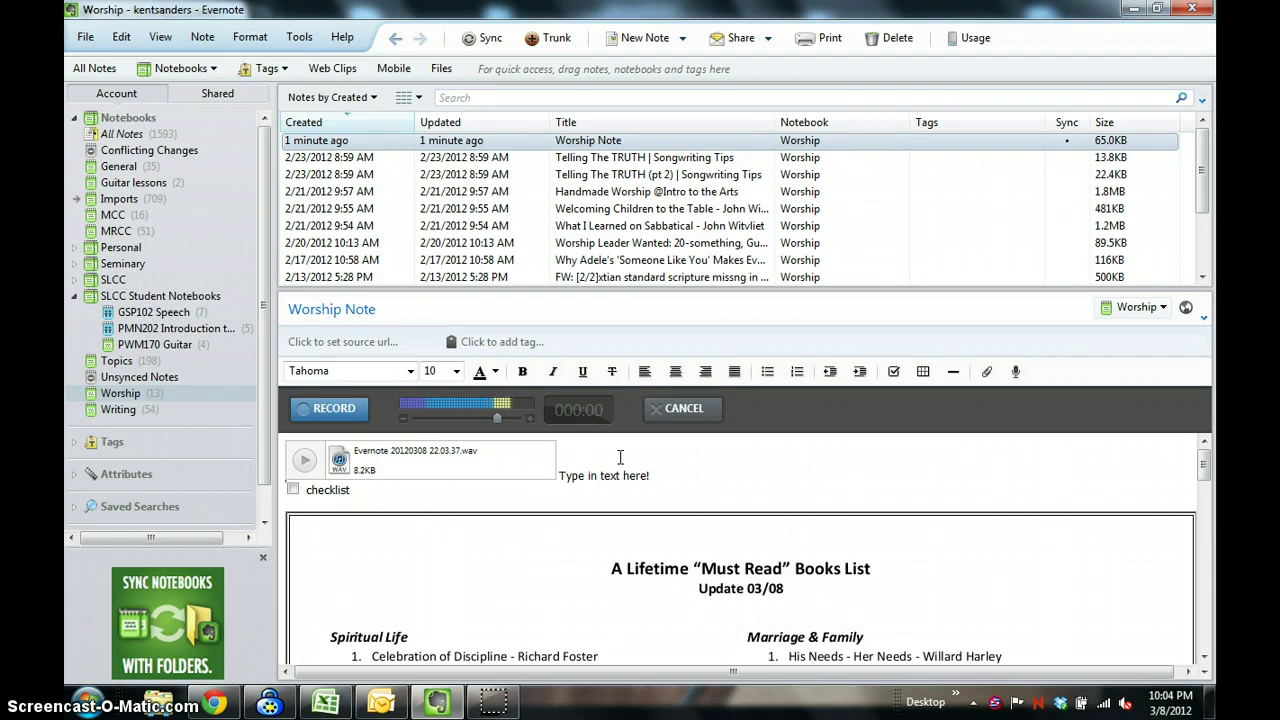
left_click(571, 471)
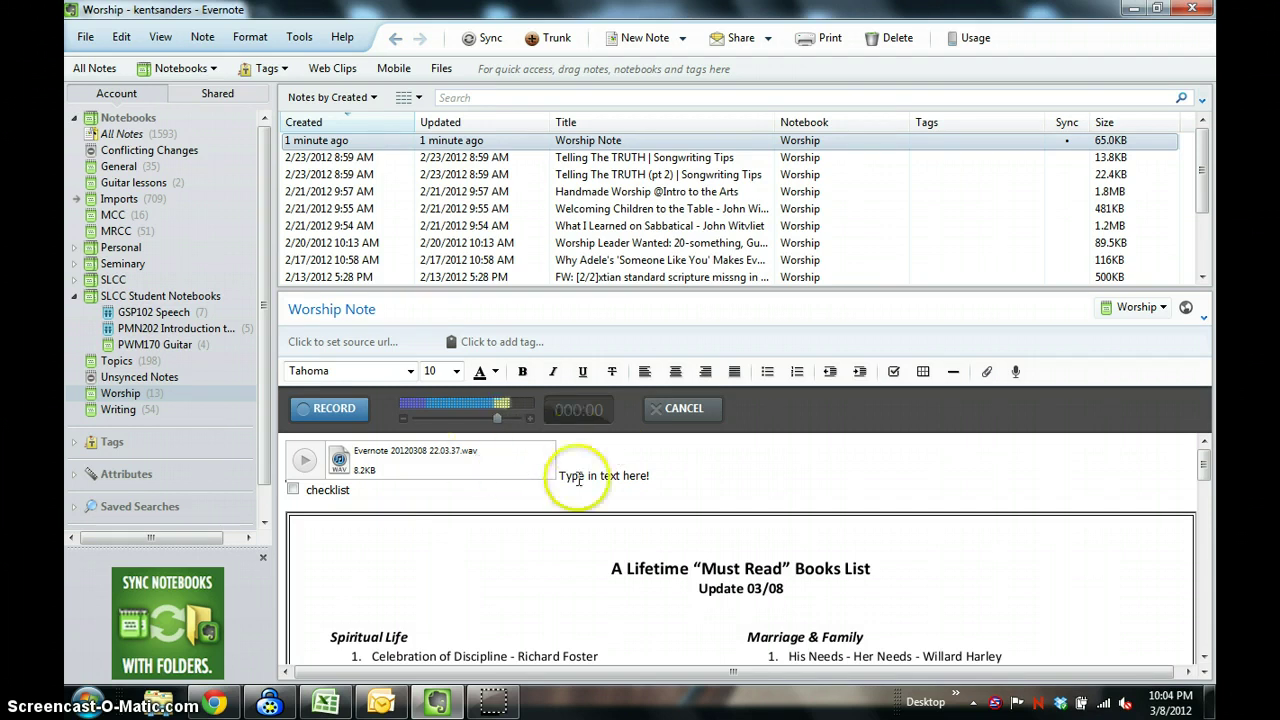
left_click(666, 486)
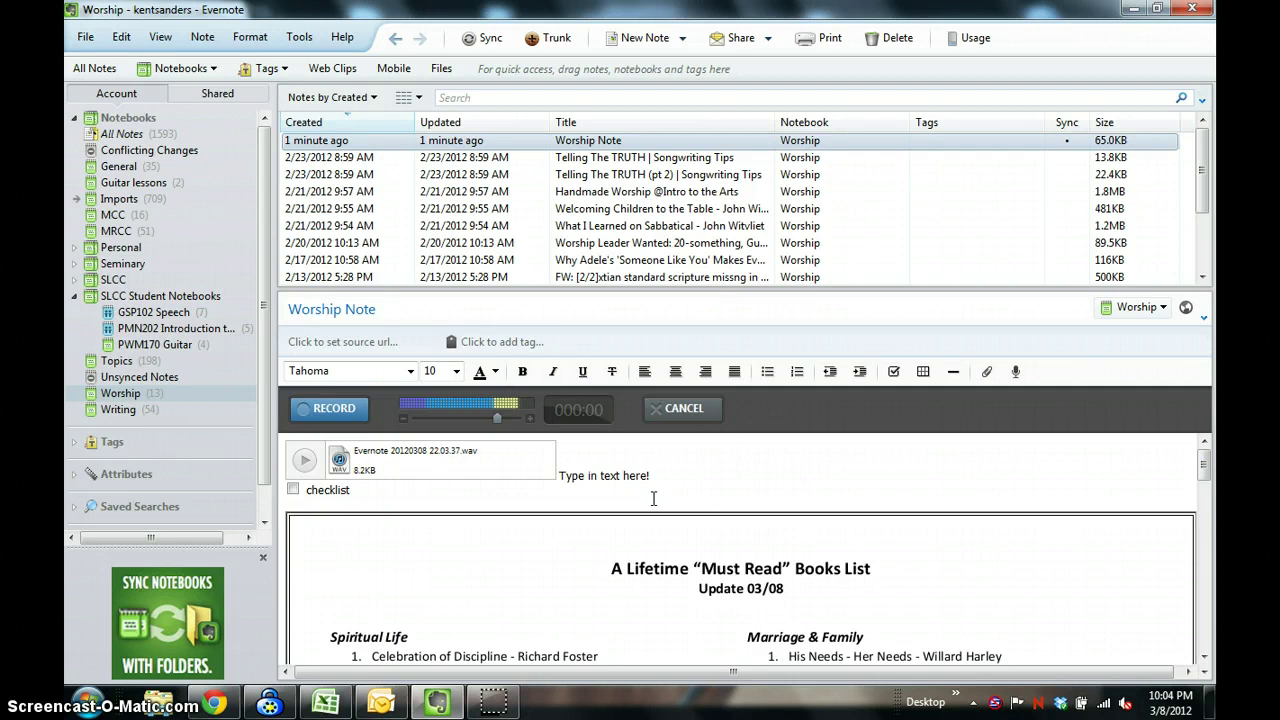
mouse_move(623, 523)
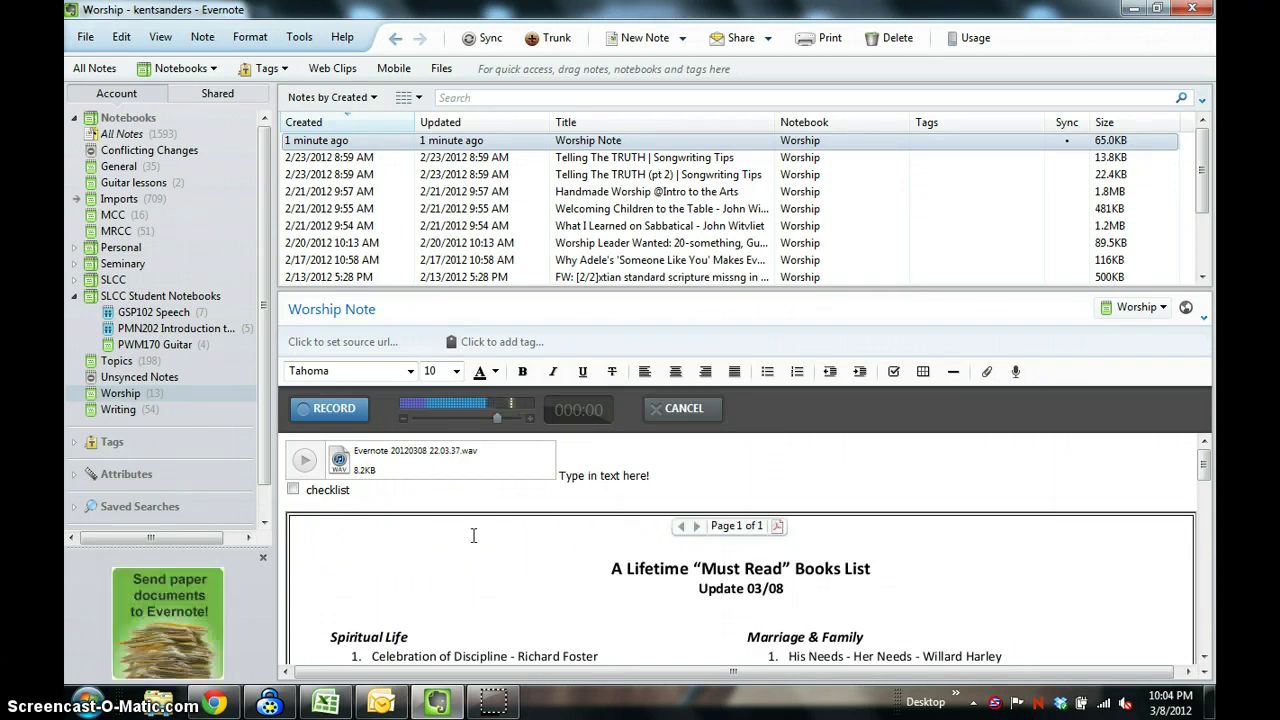
In Outlook's Reading folder, open the Acoustic Guitar Daily 'Access a Library of Homespun Video Instruction' email.
left_click(381, 705)
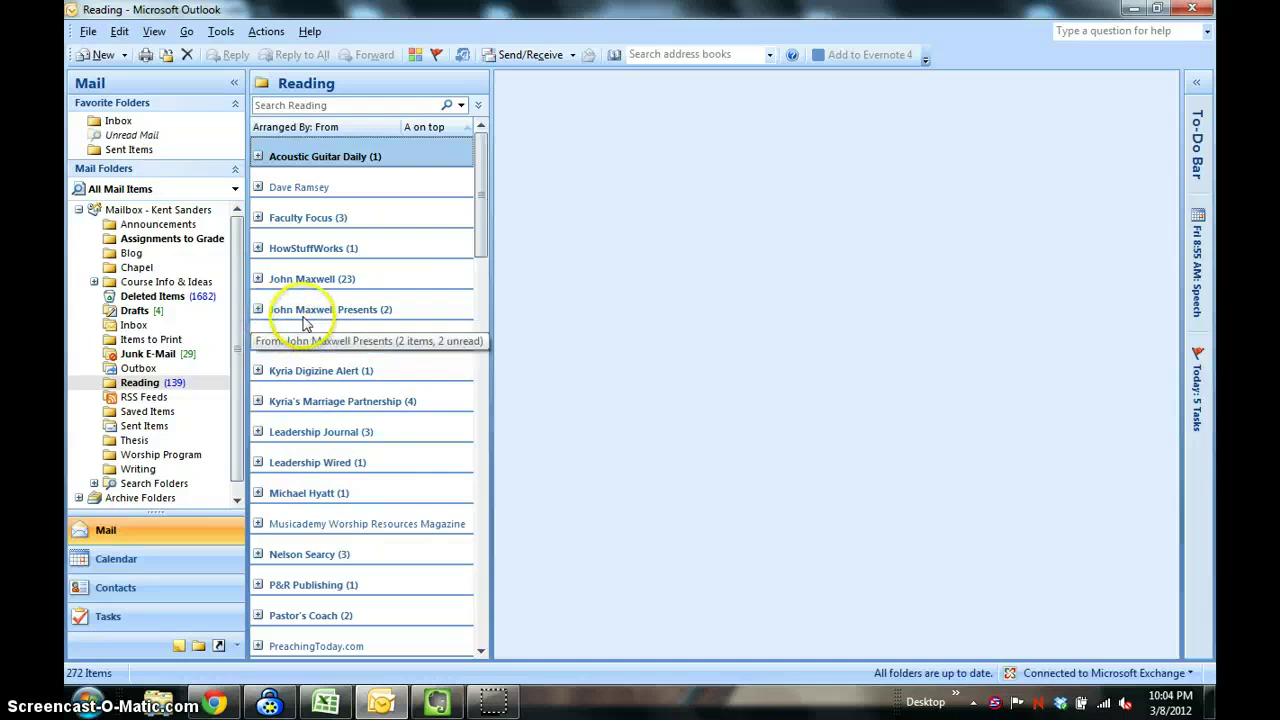
left_click(258, 217)
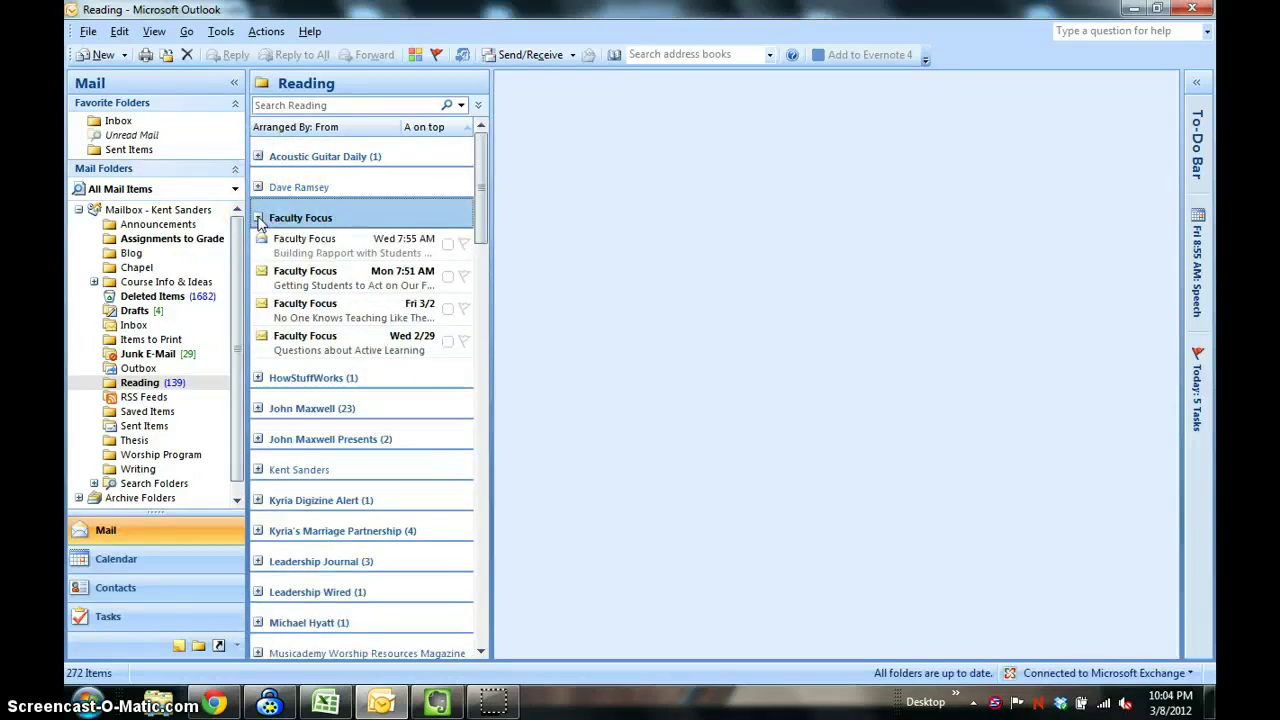
left_click(258, 157)
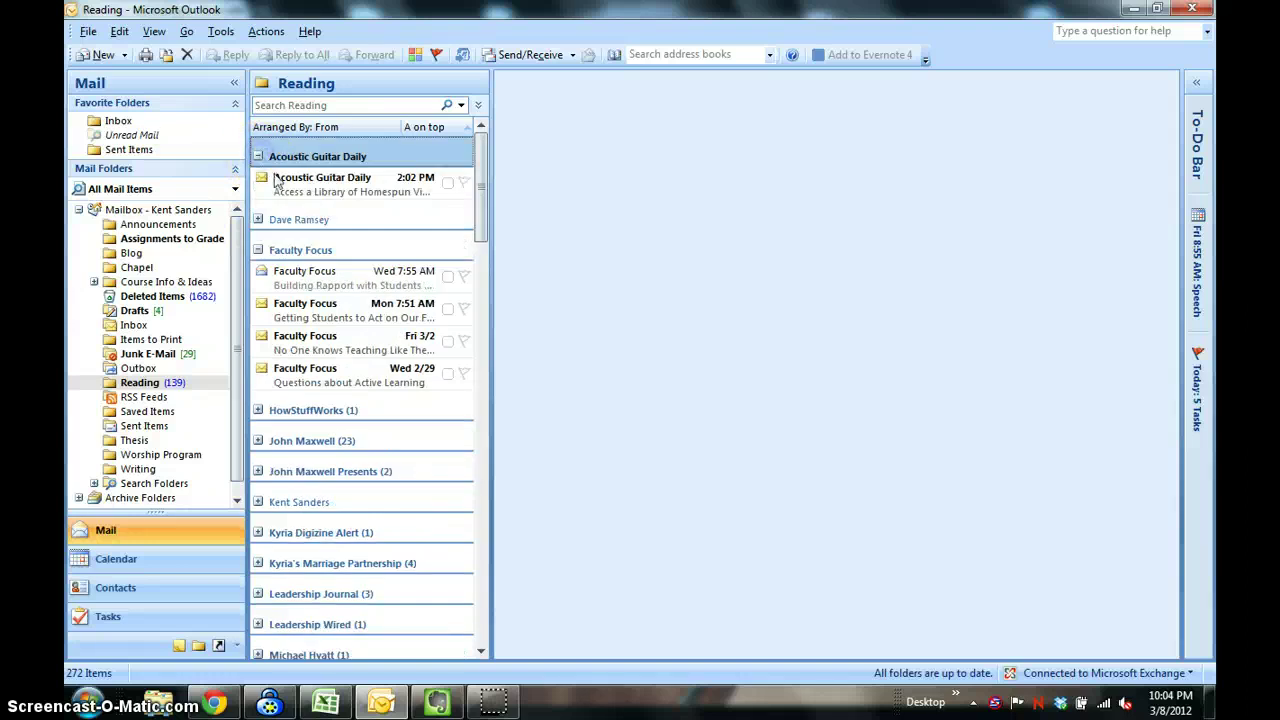
left_click(293, 192)
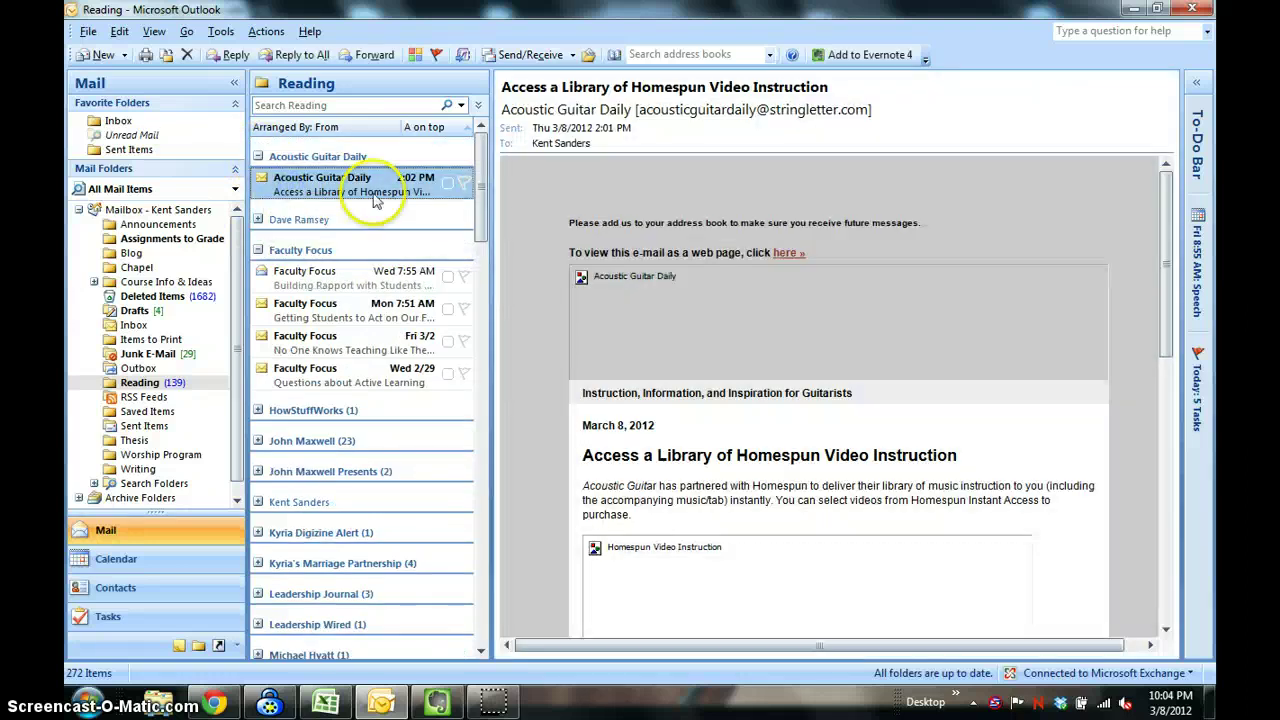
scroll(550, 450, "down", 8)
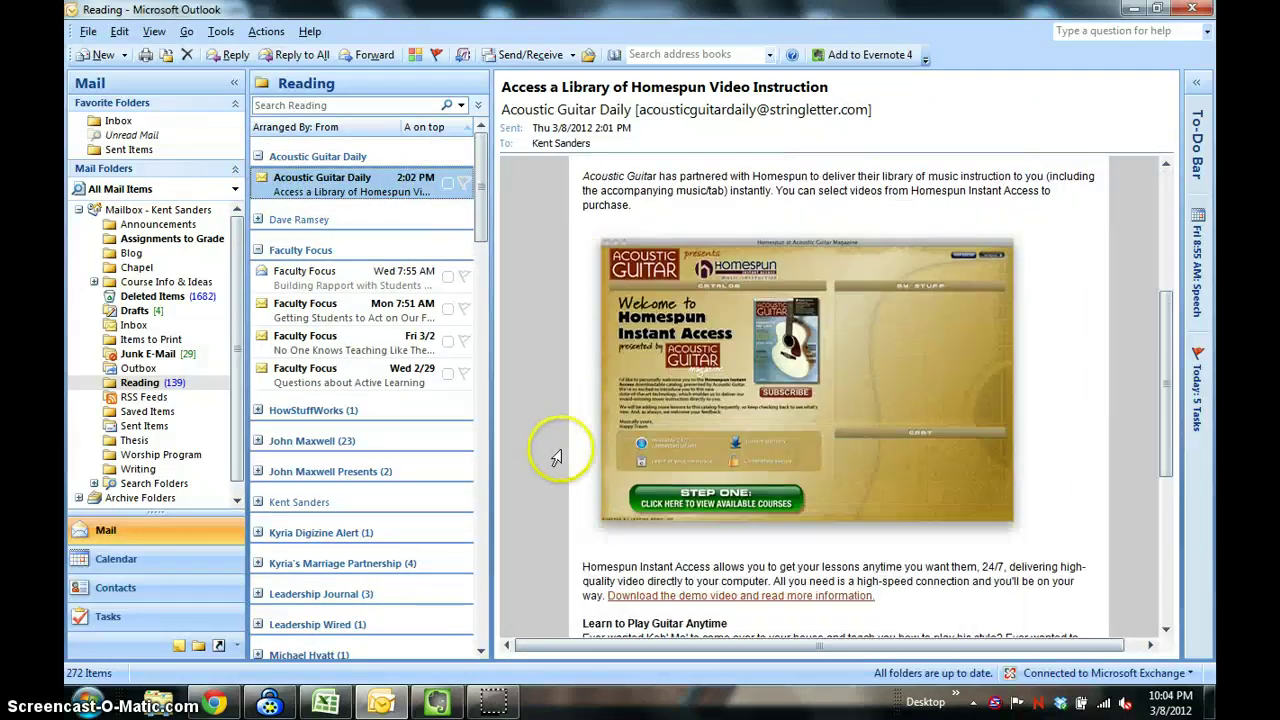
scroll(555, 457, "up", 8)
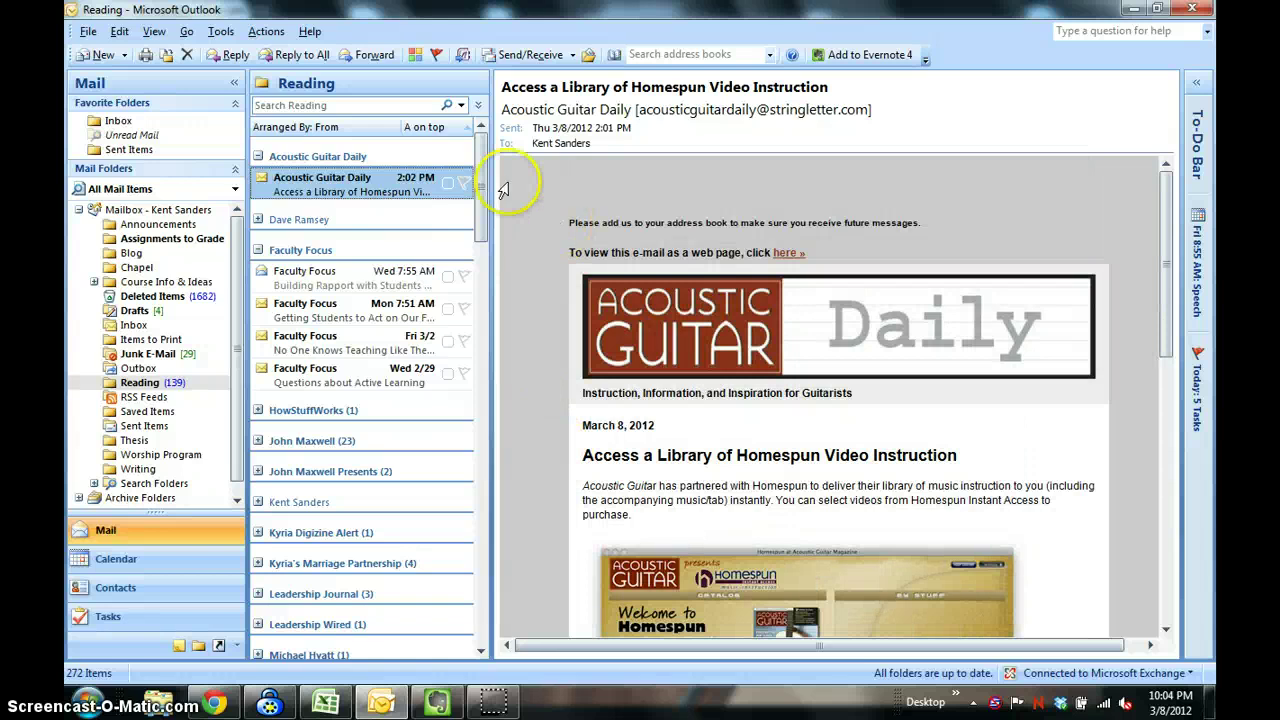
Forward the Homespun email to the suggested Evernote upload address.
left_click(370, 55)
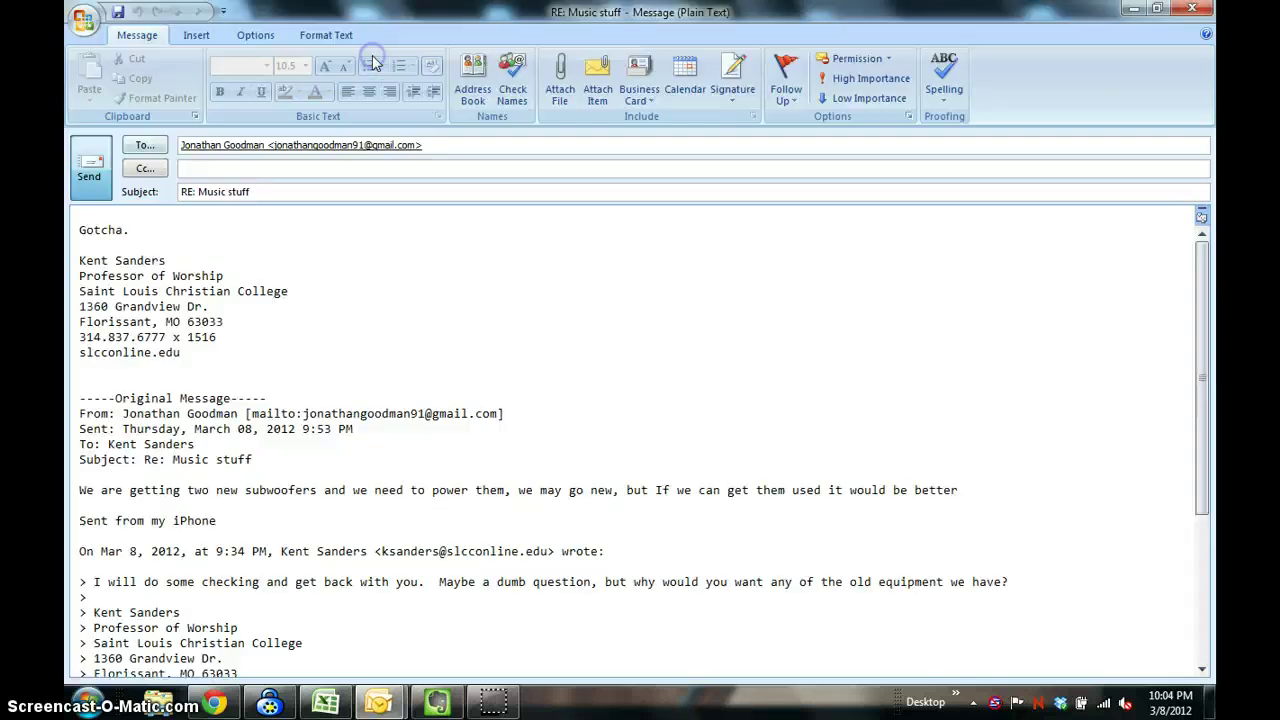
left_click(429, 243)
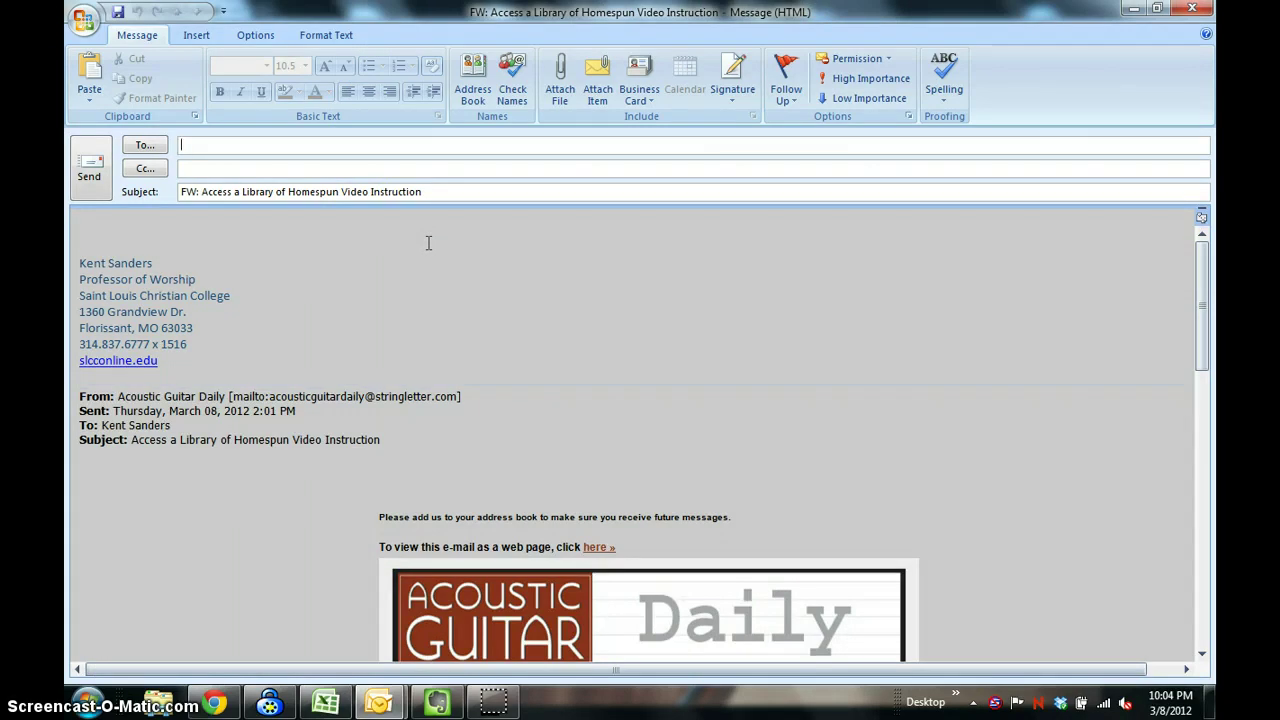
type("ken")
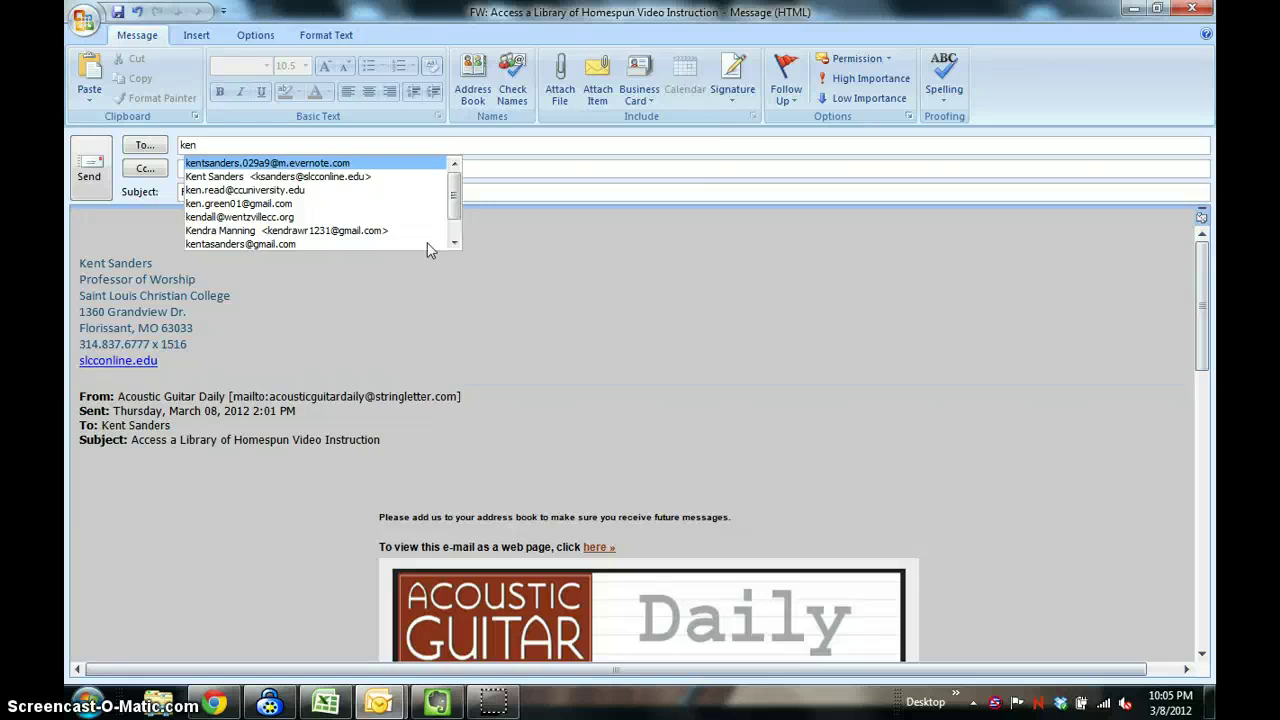
key("Return")
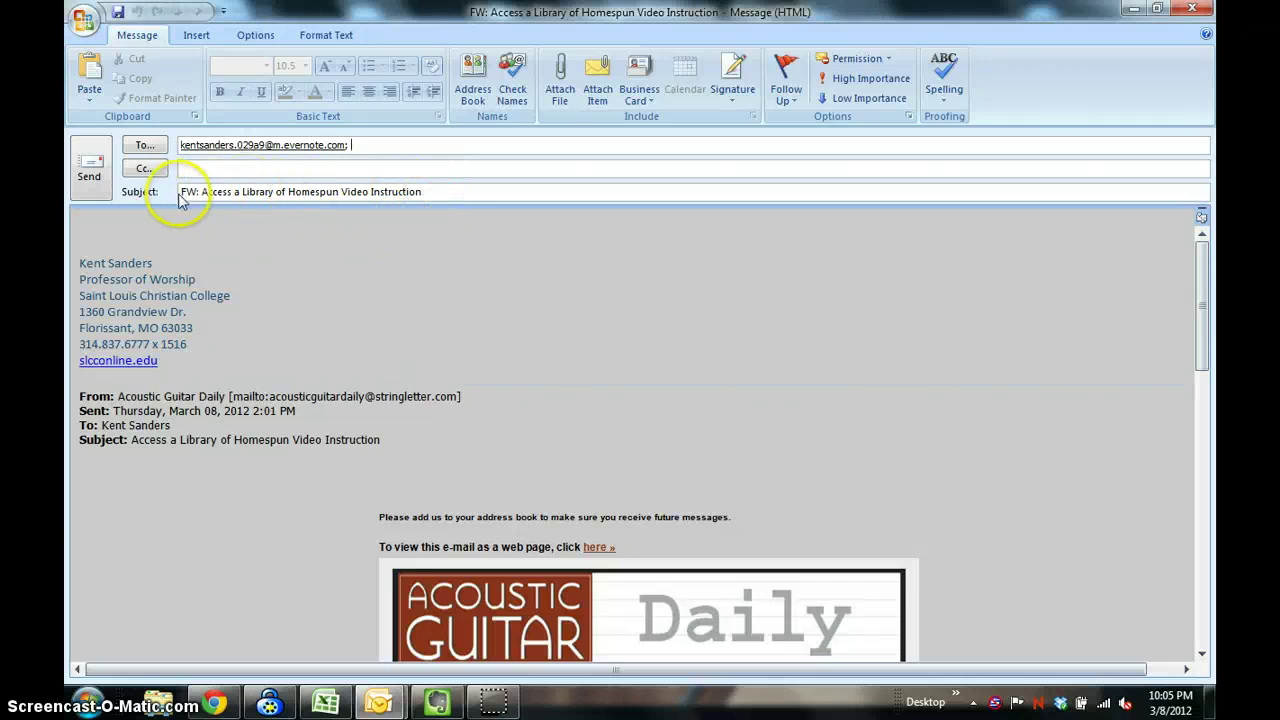
left_click(437, 191)
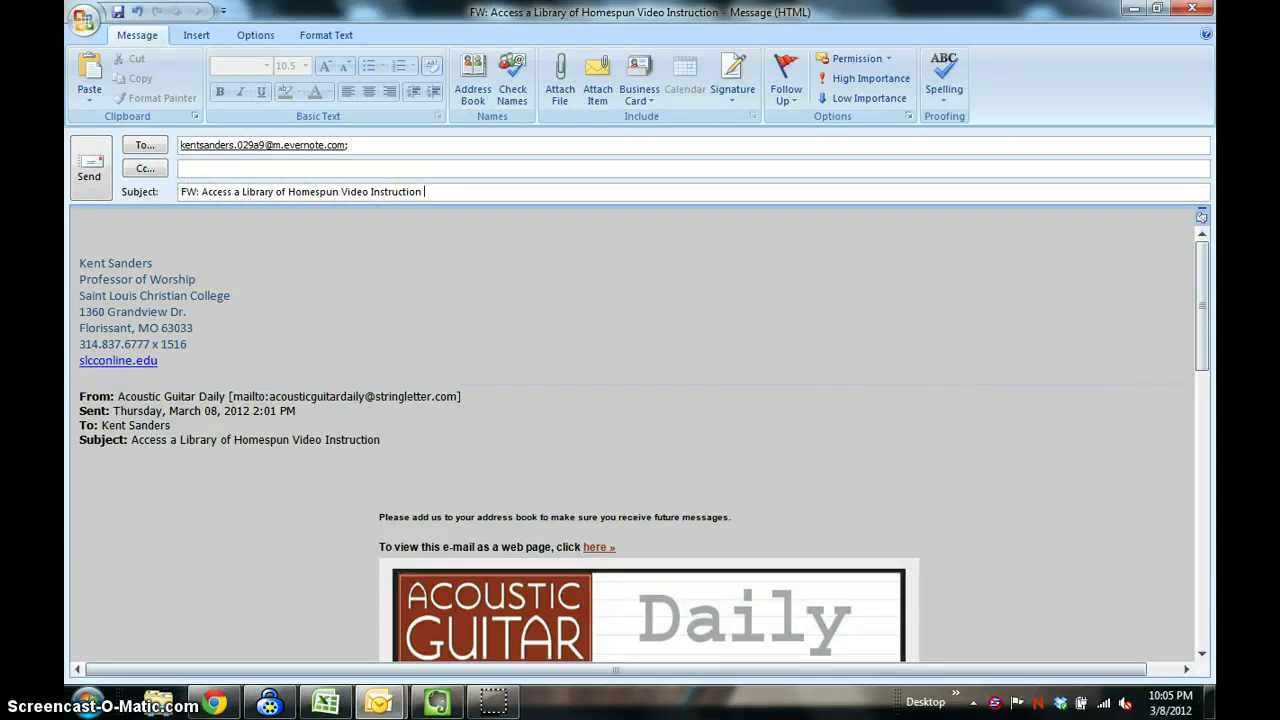
type("@")
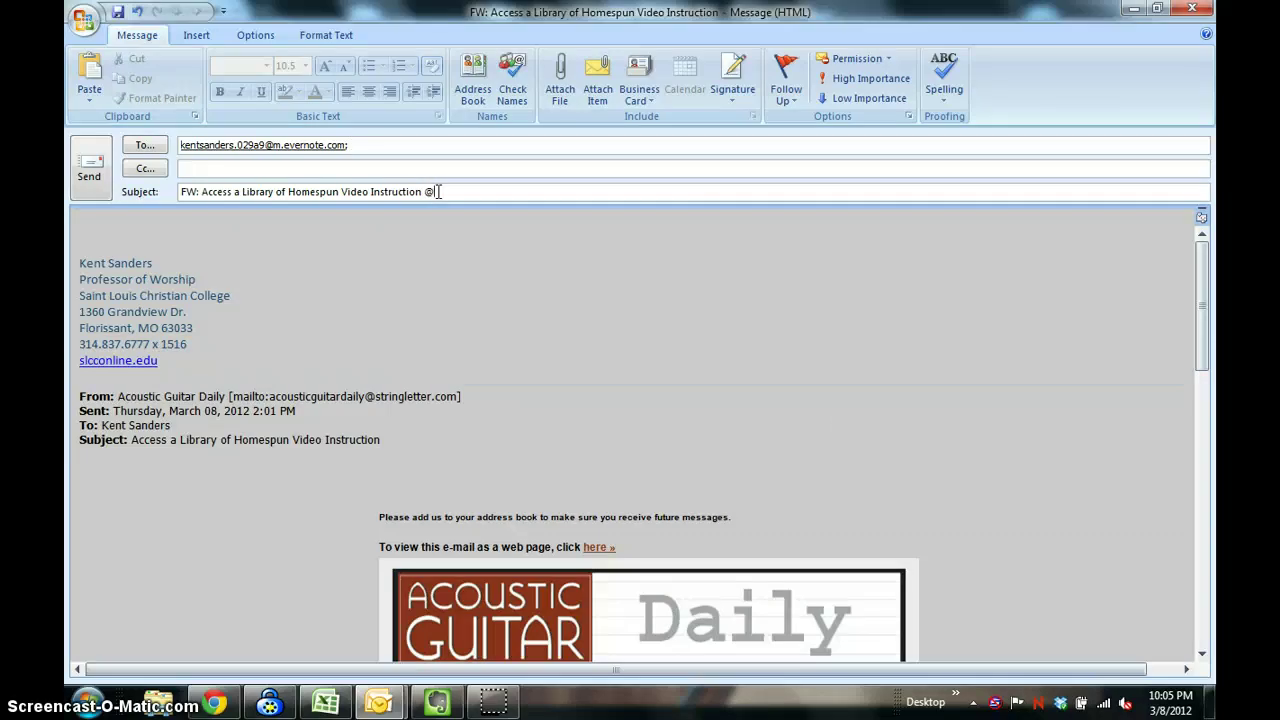
type("gtr")
type("#")
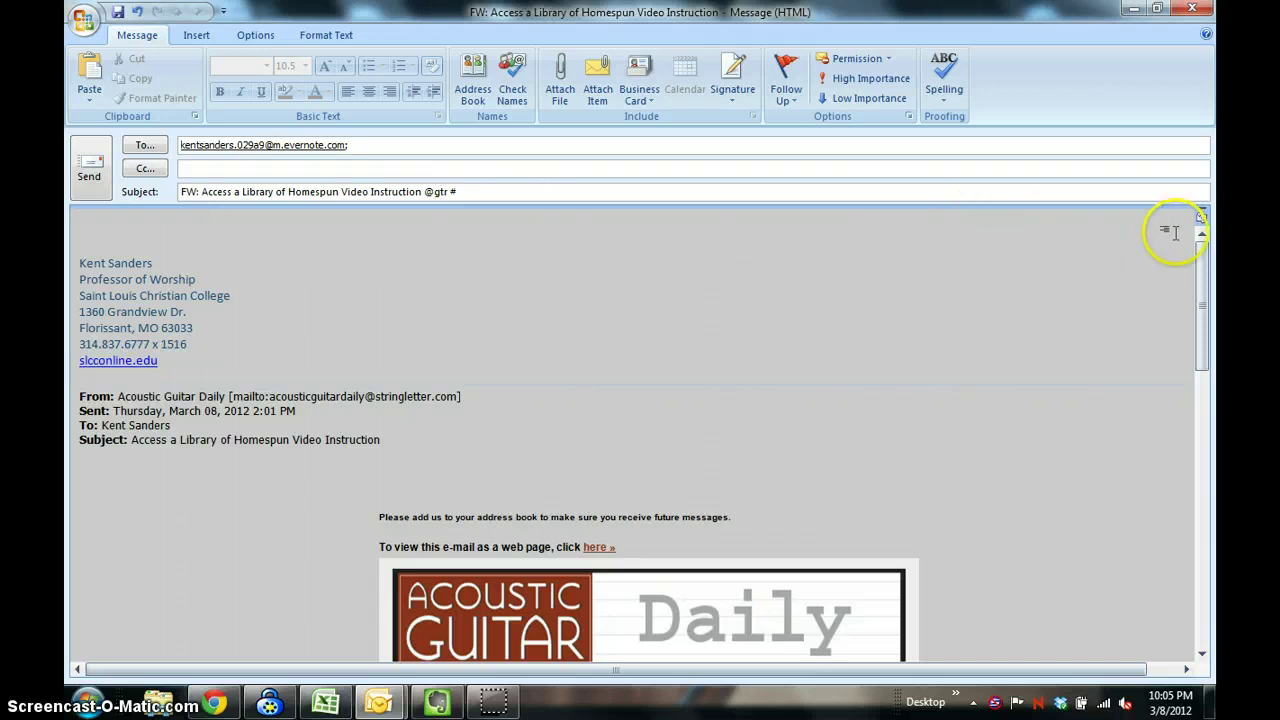
mouse_move(1203, 300)
left_mouse_down()
mouse_move(1199, 410)
mouse_move(1200, 285)
left_mouse_up()
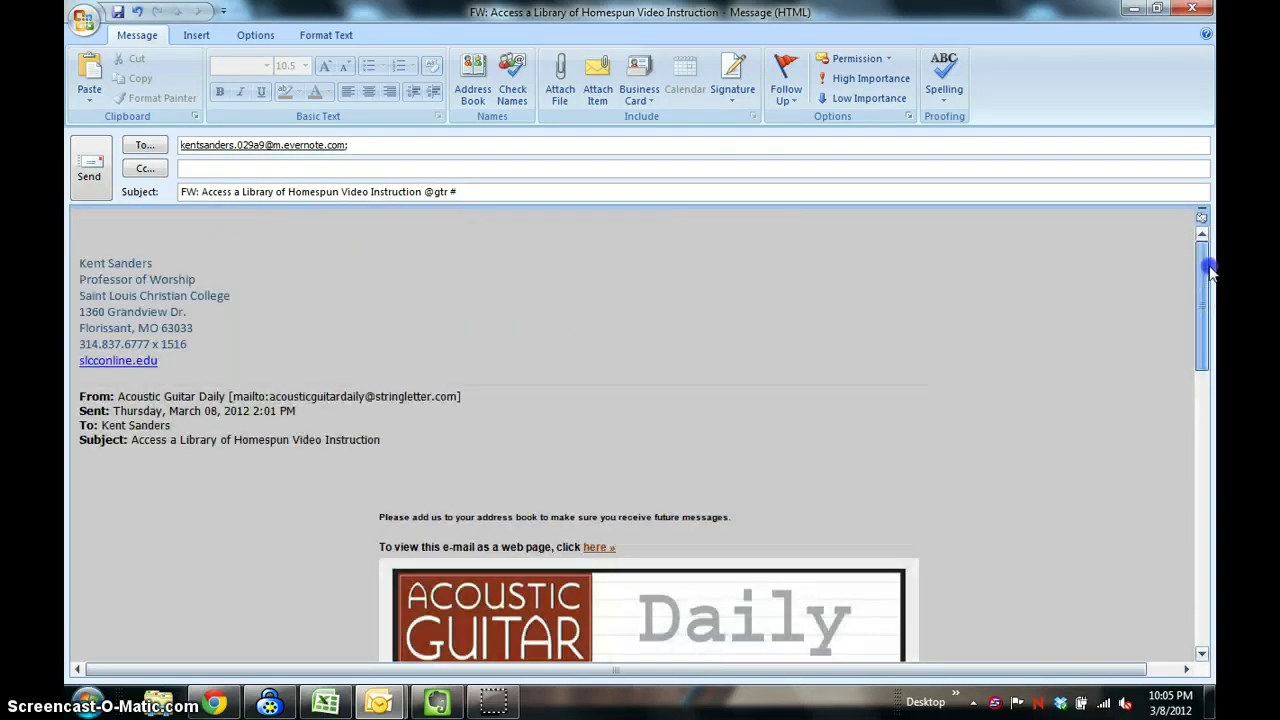
left_click(732, 197)
type("home")
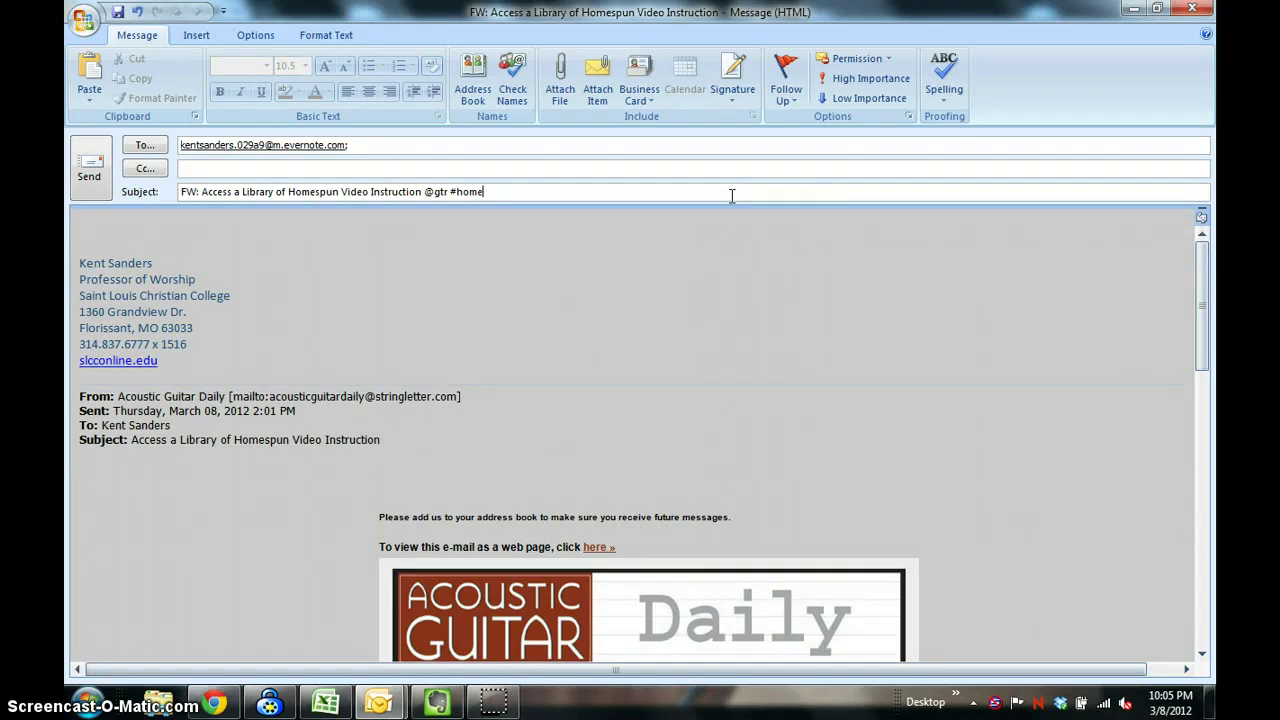
type("spun")
left_click(91, 165)
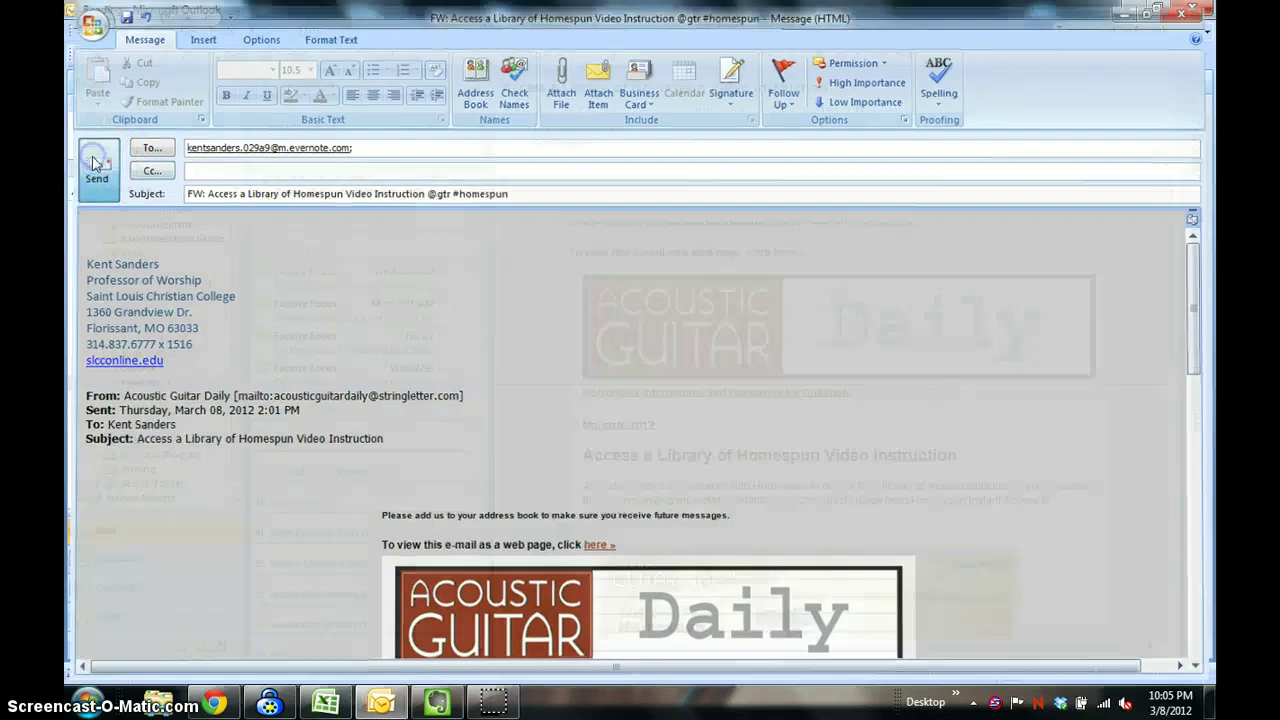
Open the Gtr notebook in the SLCC stack and sync Evernote.
left_click(434, 704)
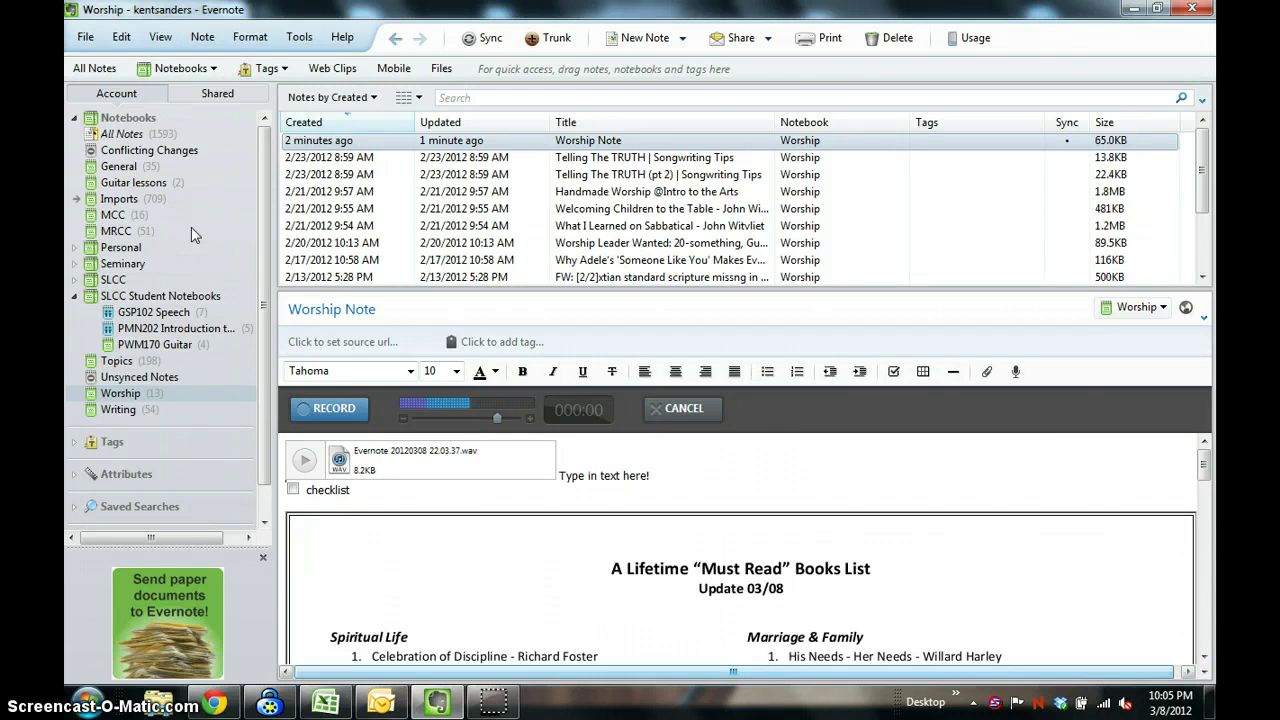
left_click(112, 218)
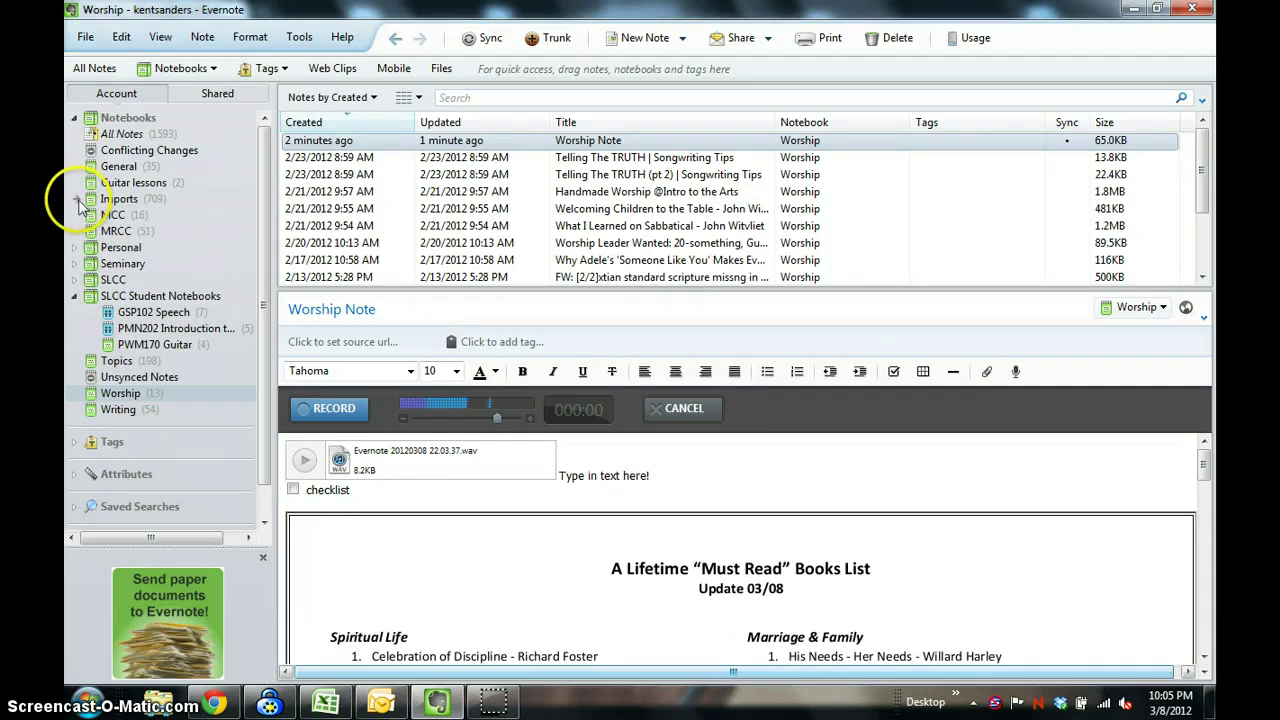
left_click(74, 279)
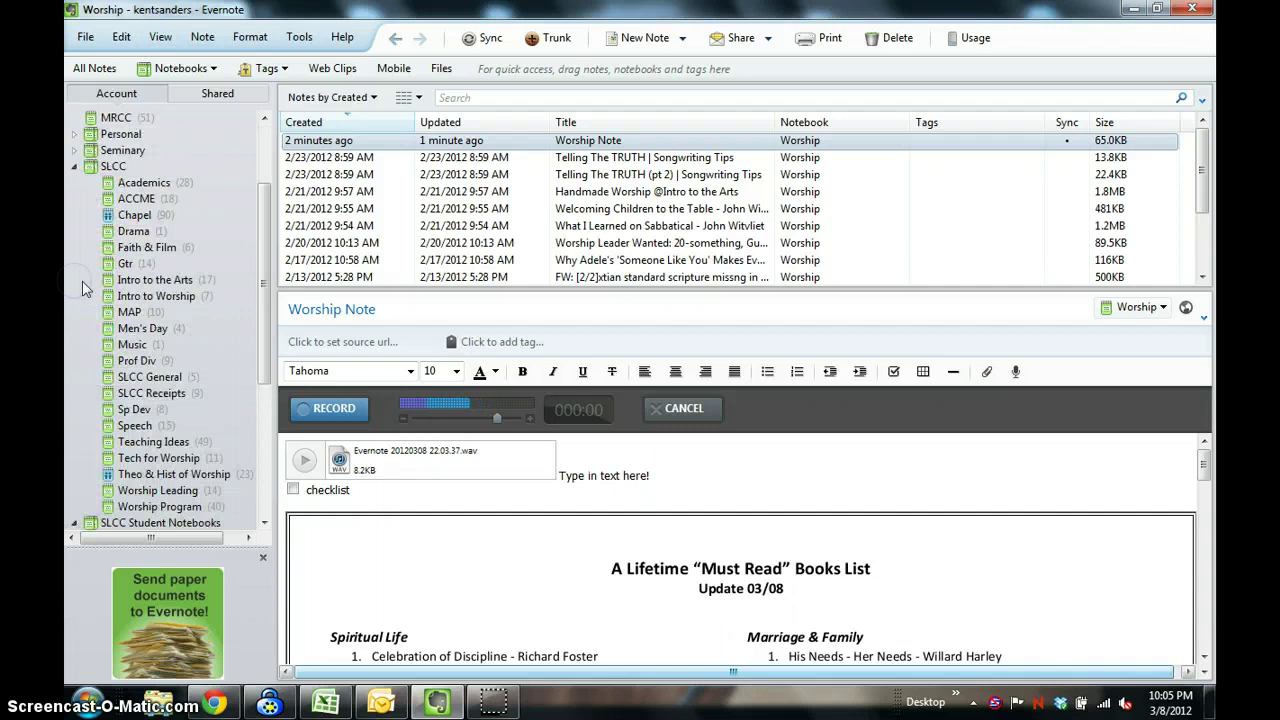
left_click(128, 265)
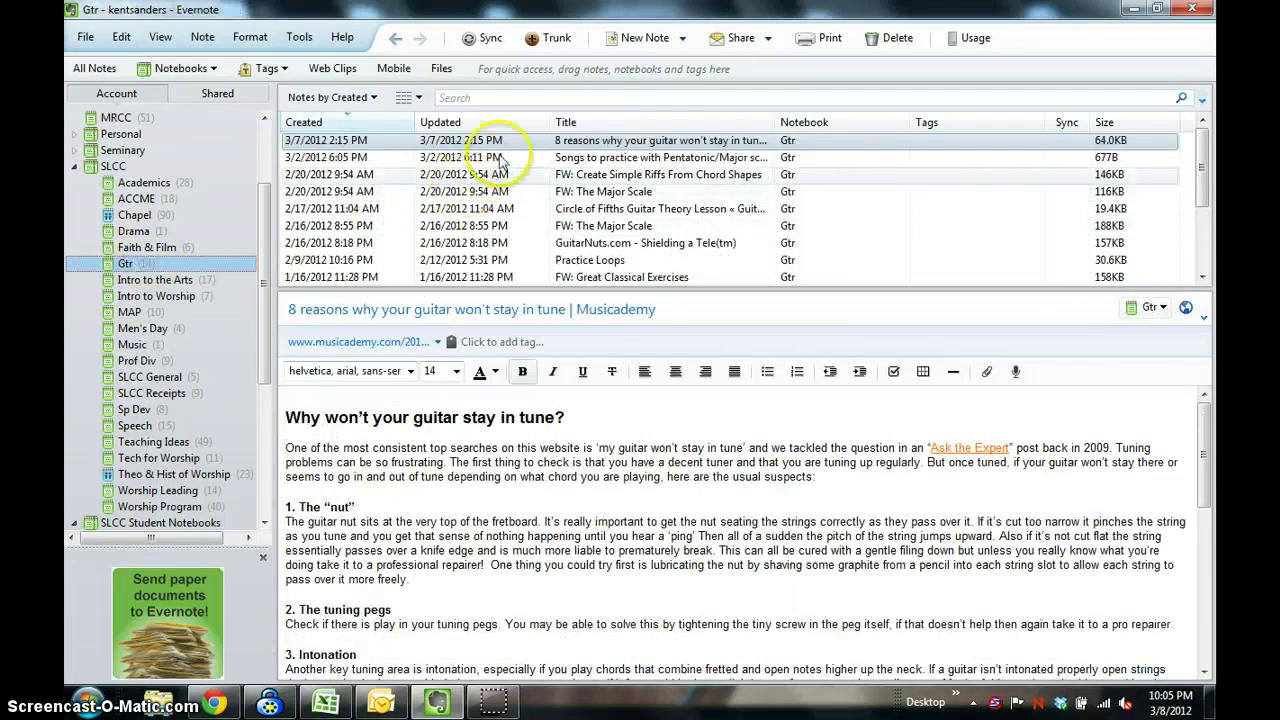
left_click(490, 40)
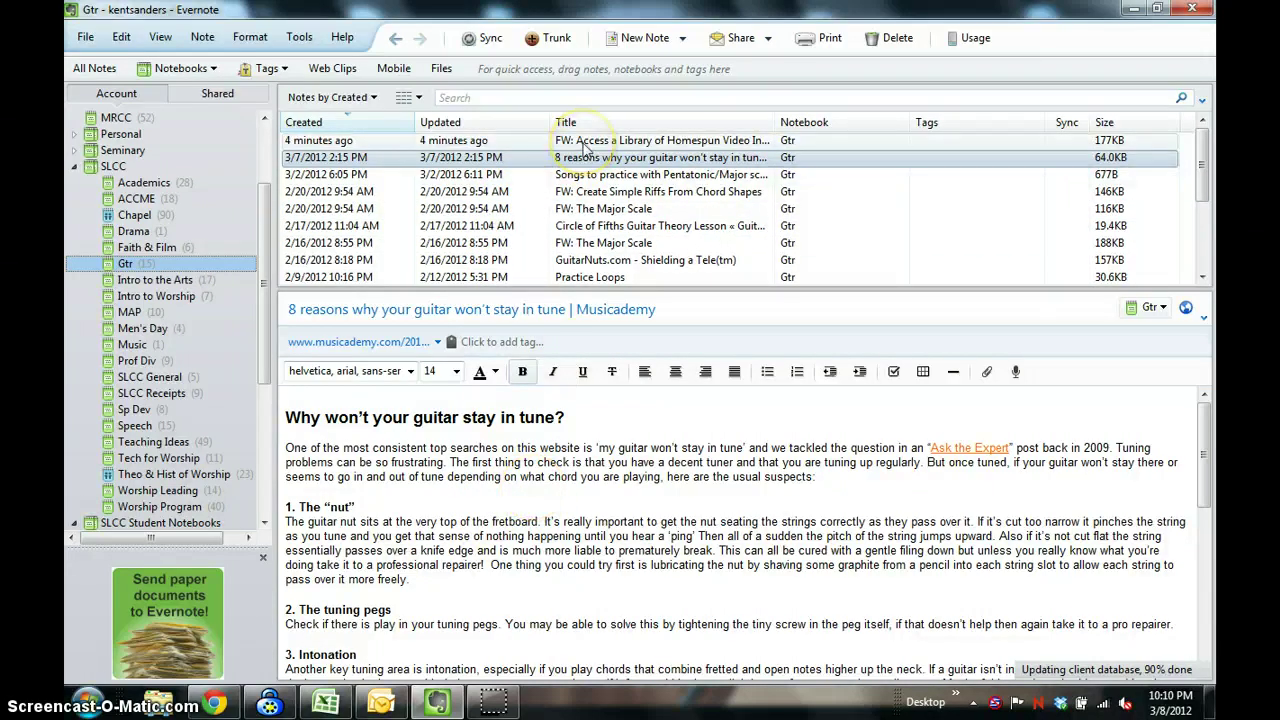
Open the newly arrived 'FW: Access a Library' Homespun note.
left_click(585, 141)
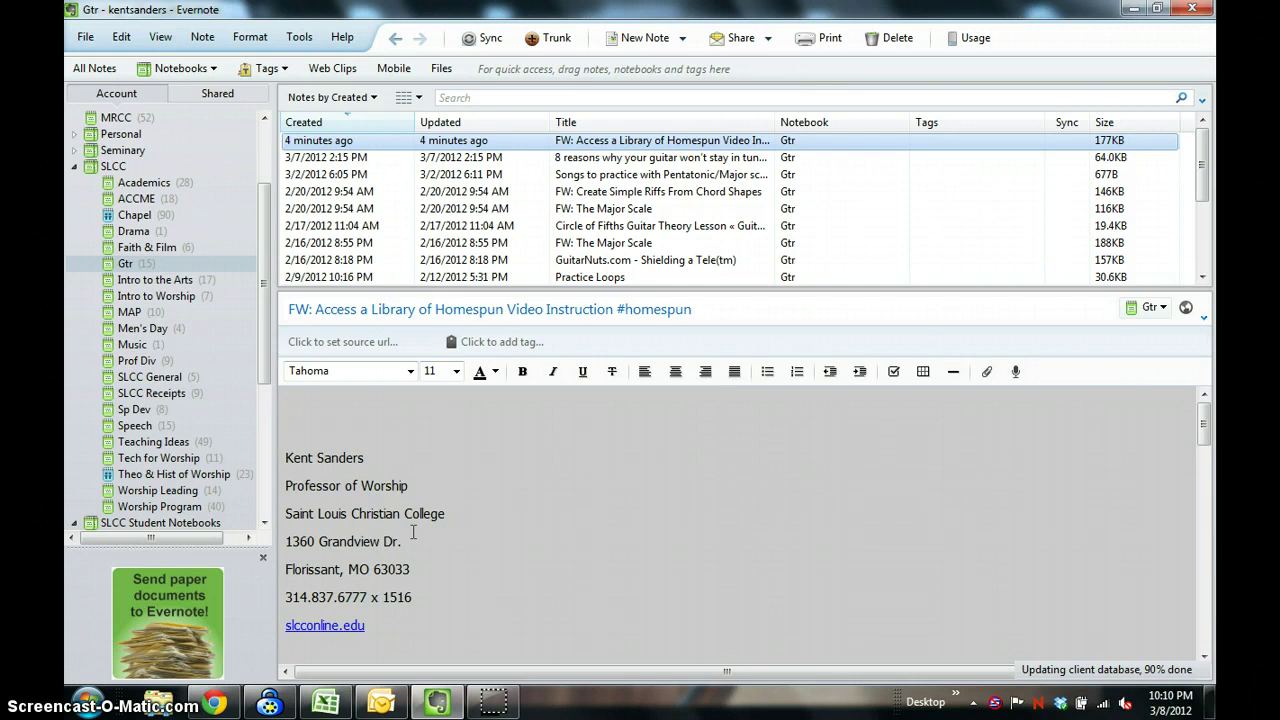
left_click(490, 520)
left_click(479, 487)
Create a new note listing 1. school copiers, 2. Fujitsu Scansnap, 3. HP printer/scanner.
left_click(643, 42)
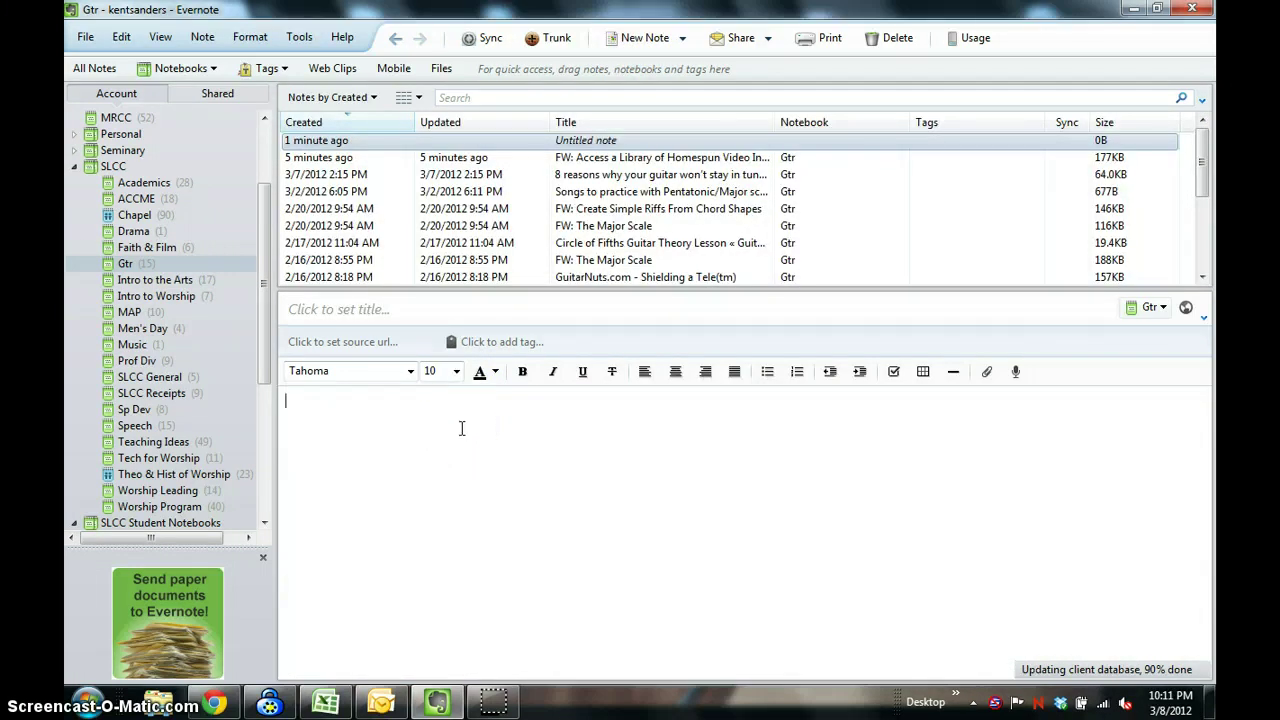
type("1. school copiers")
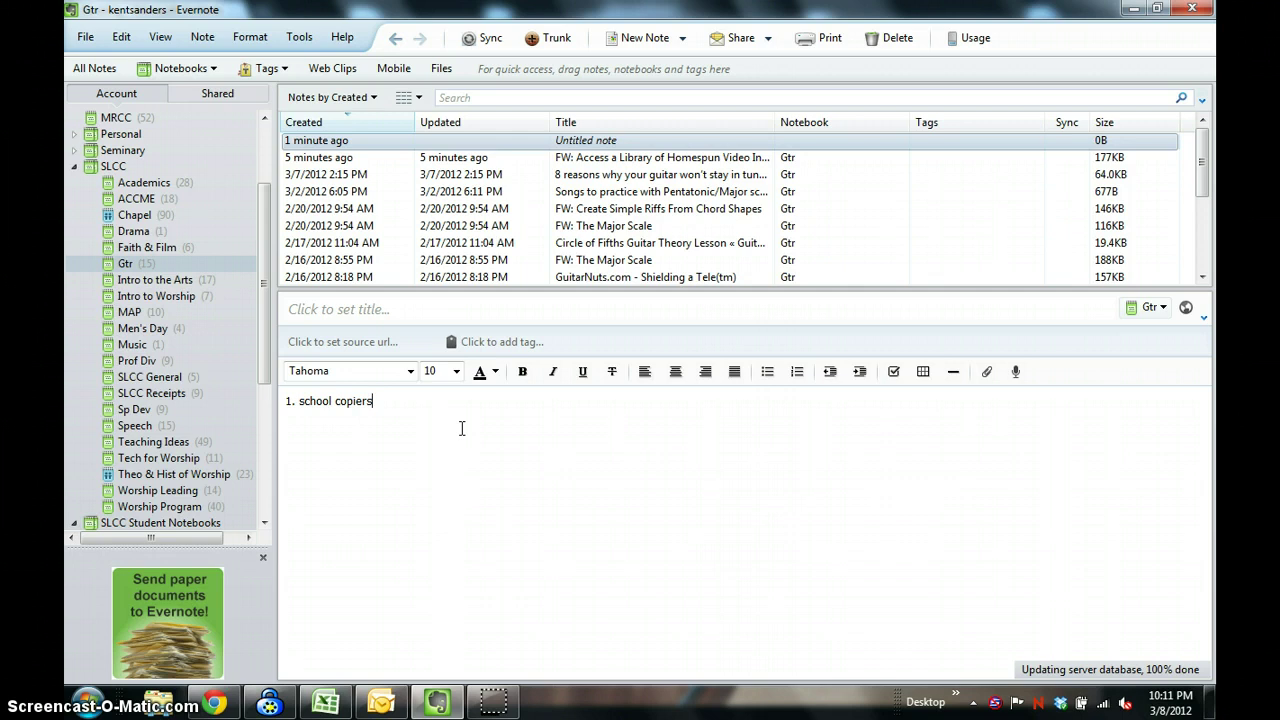
key("Return")
type("Fuju")
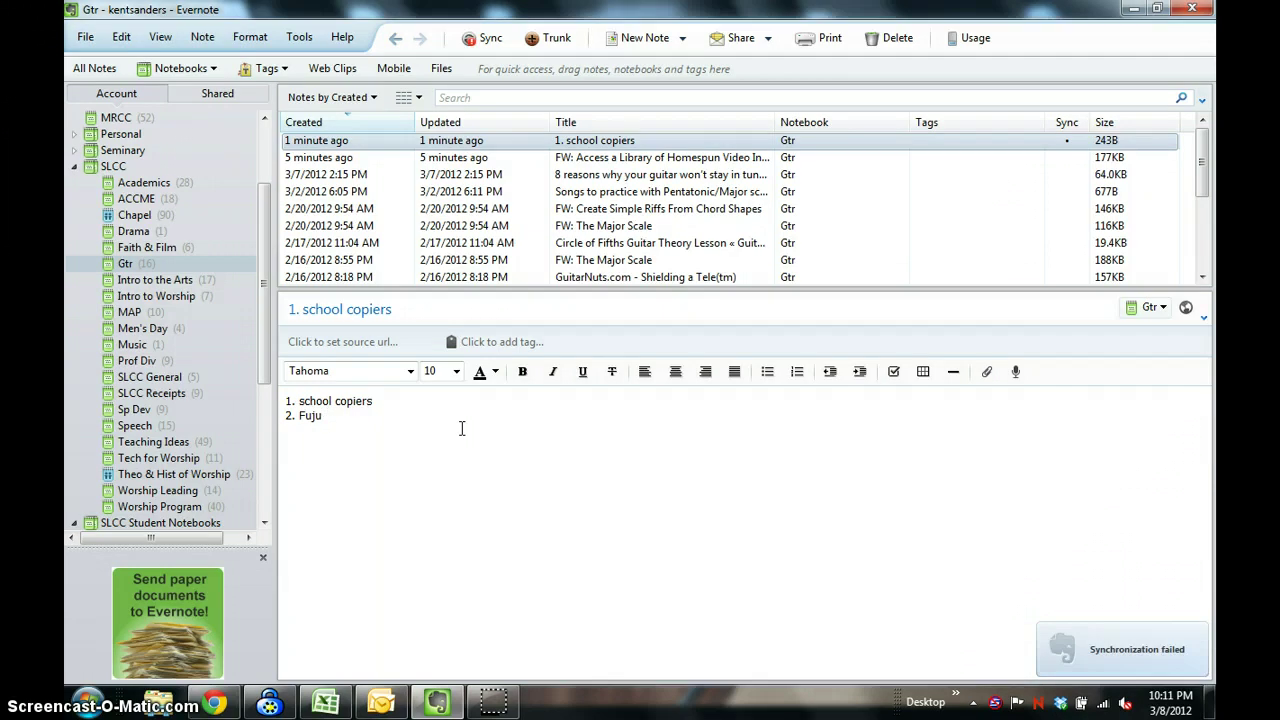
key("BackSpace")
type("itsu Sc")
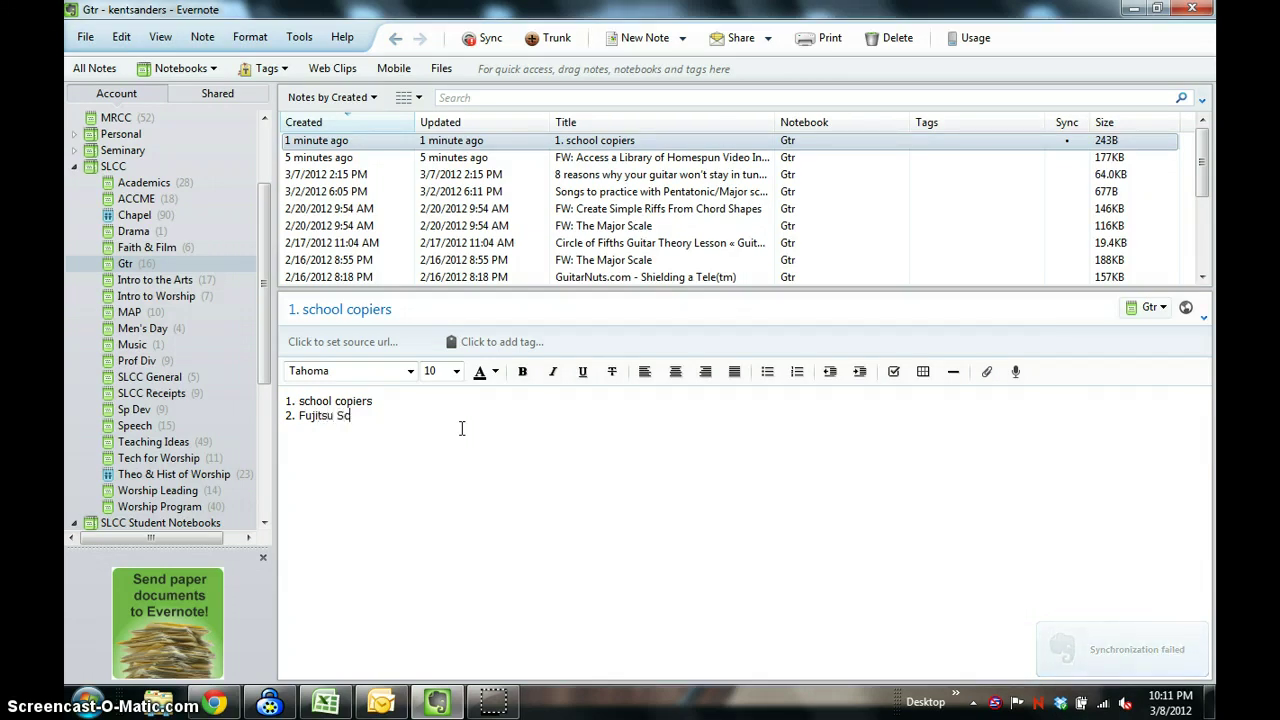
type("ansnap")
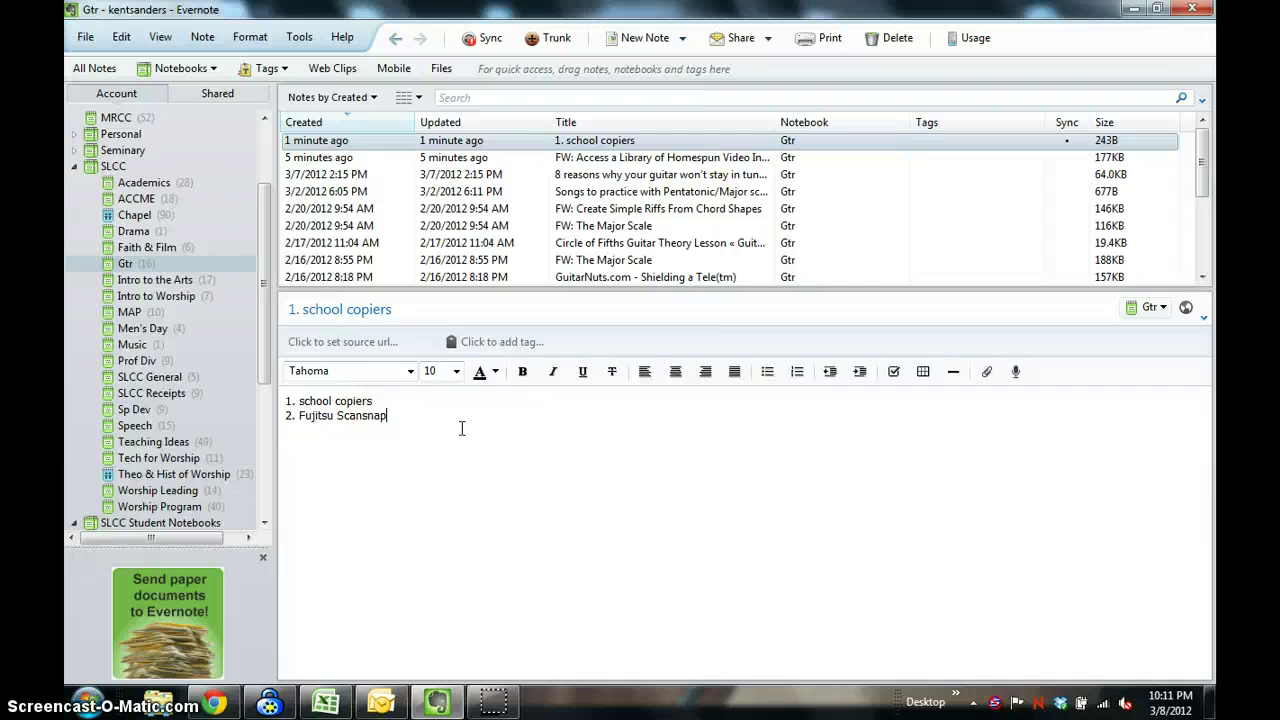
key("Return")
type("3. HP printer/scanner")
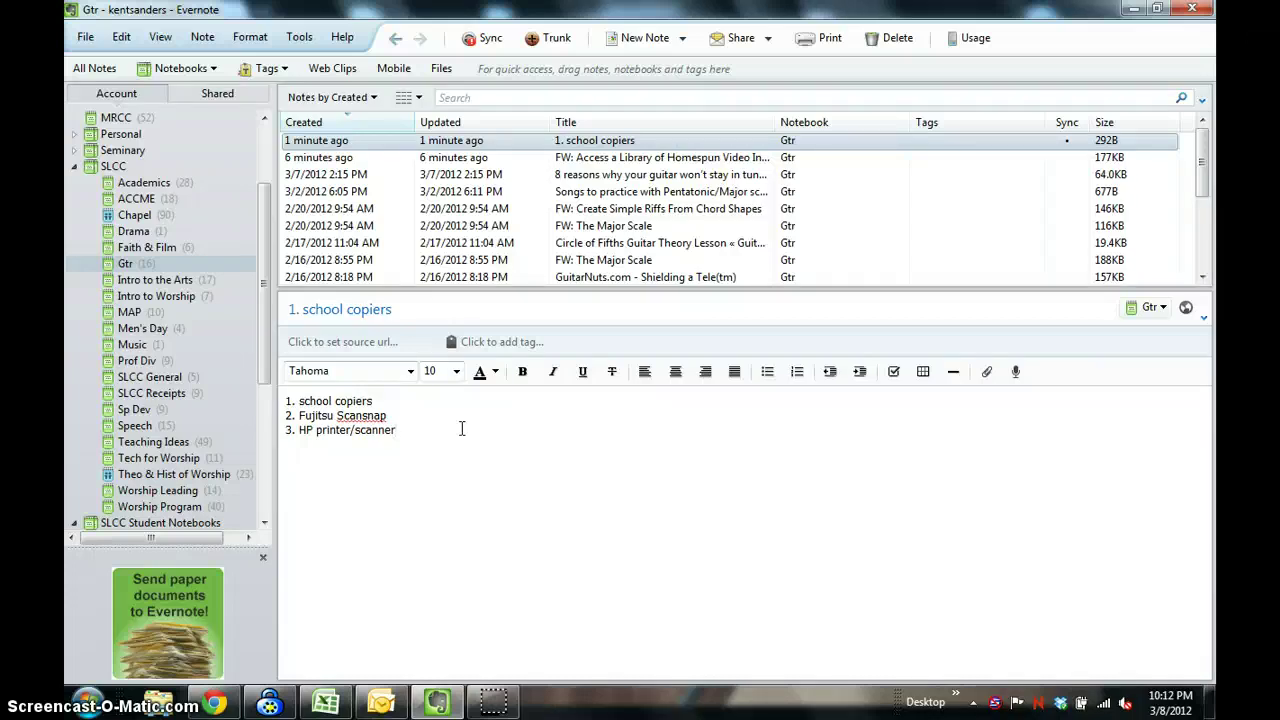
Select the '1. school copiers' note in the list and delete it.
left_click(403, 417)
left_click(405, 431)
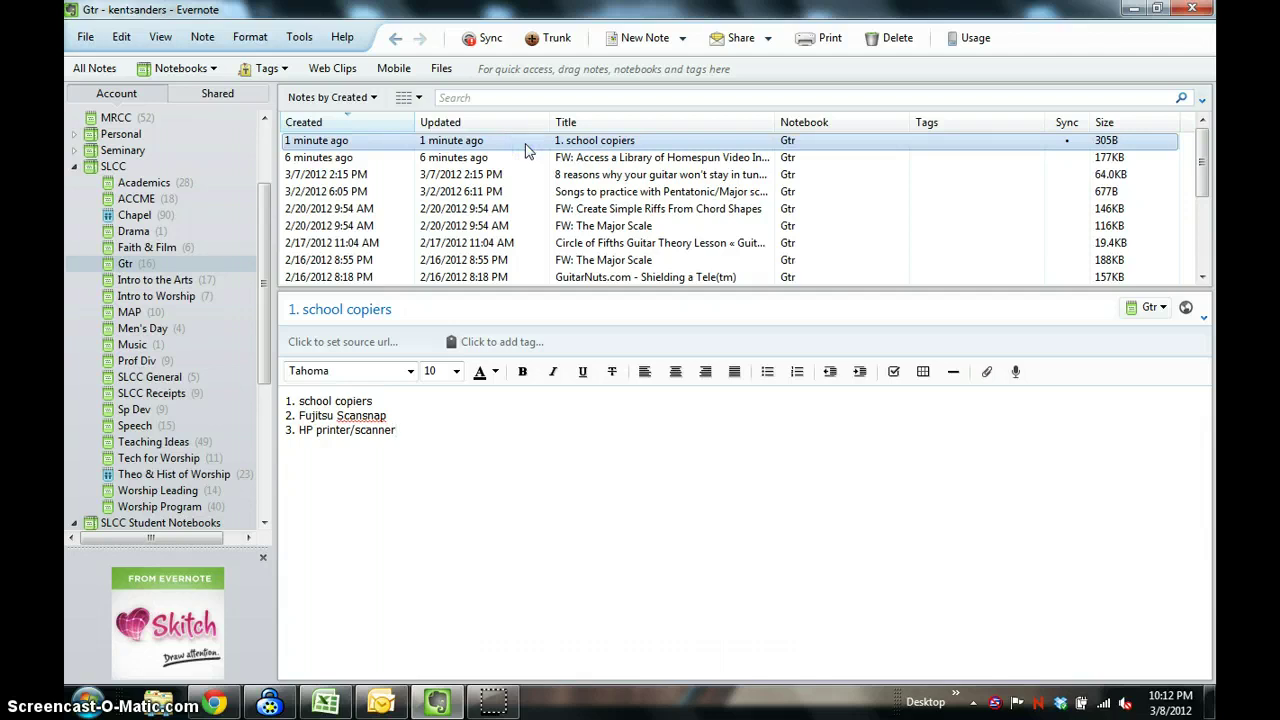
key("Delete")
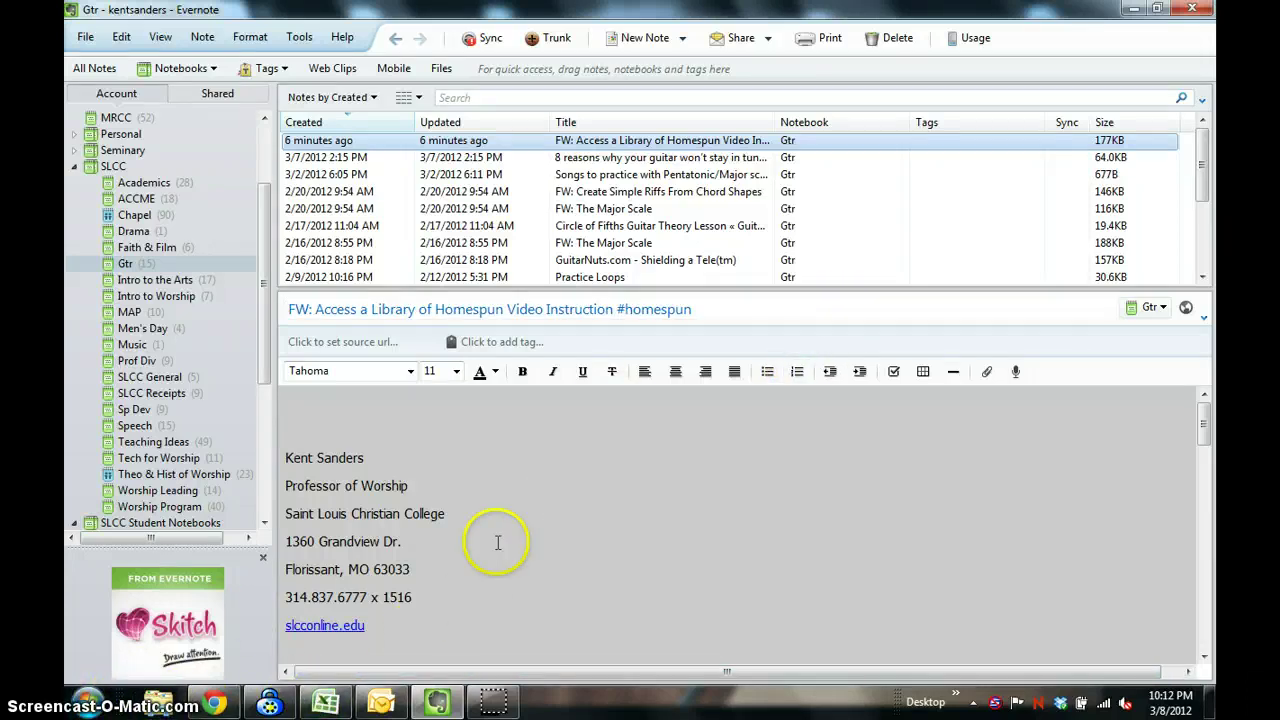
In Explorer's Dropbox, browse Chapel (1), then select the first Key of A track in Guitar Tracks (1).
left_click(158, 705)
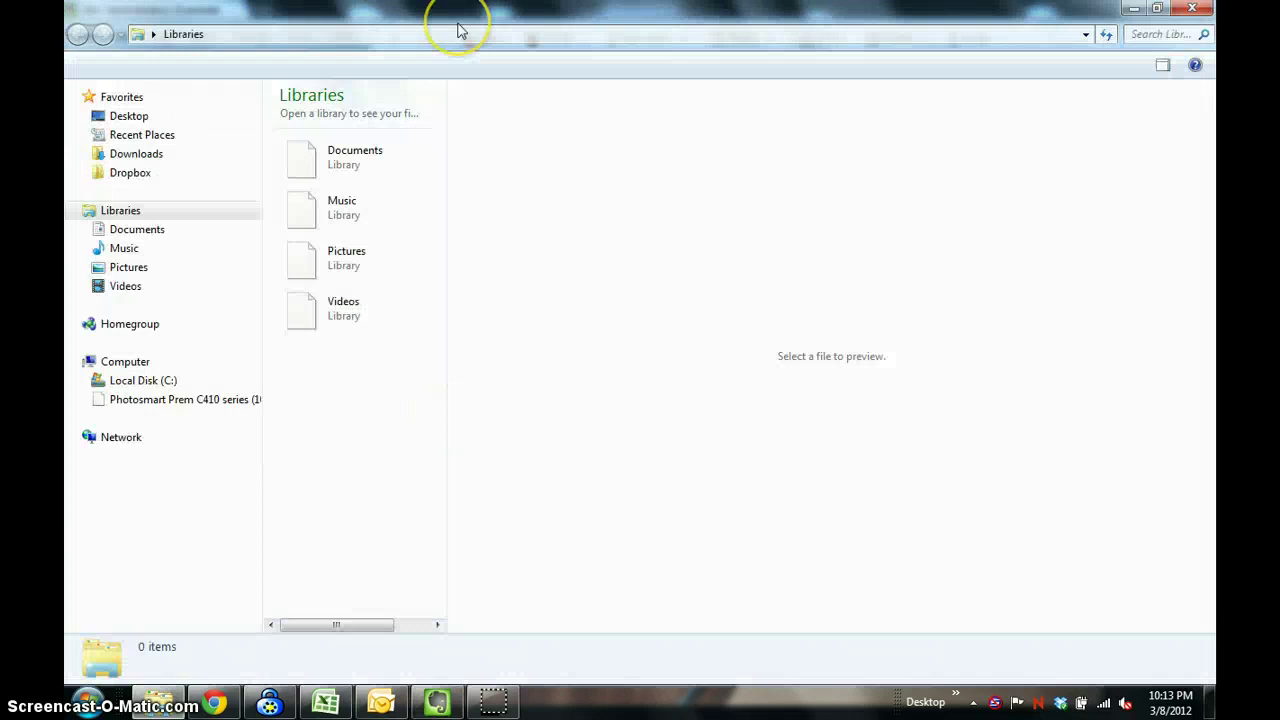
left_click(130, 176)
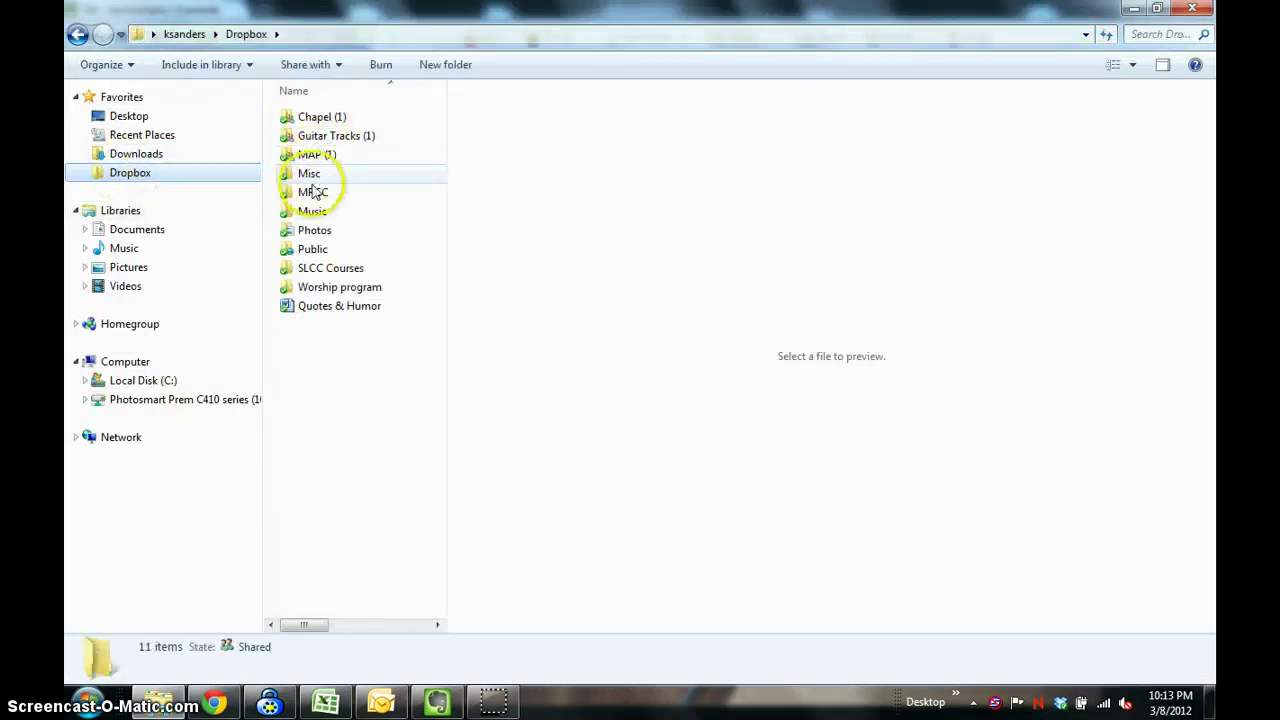
mouse_move(314, 200)
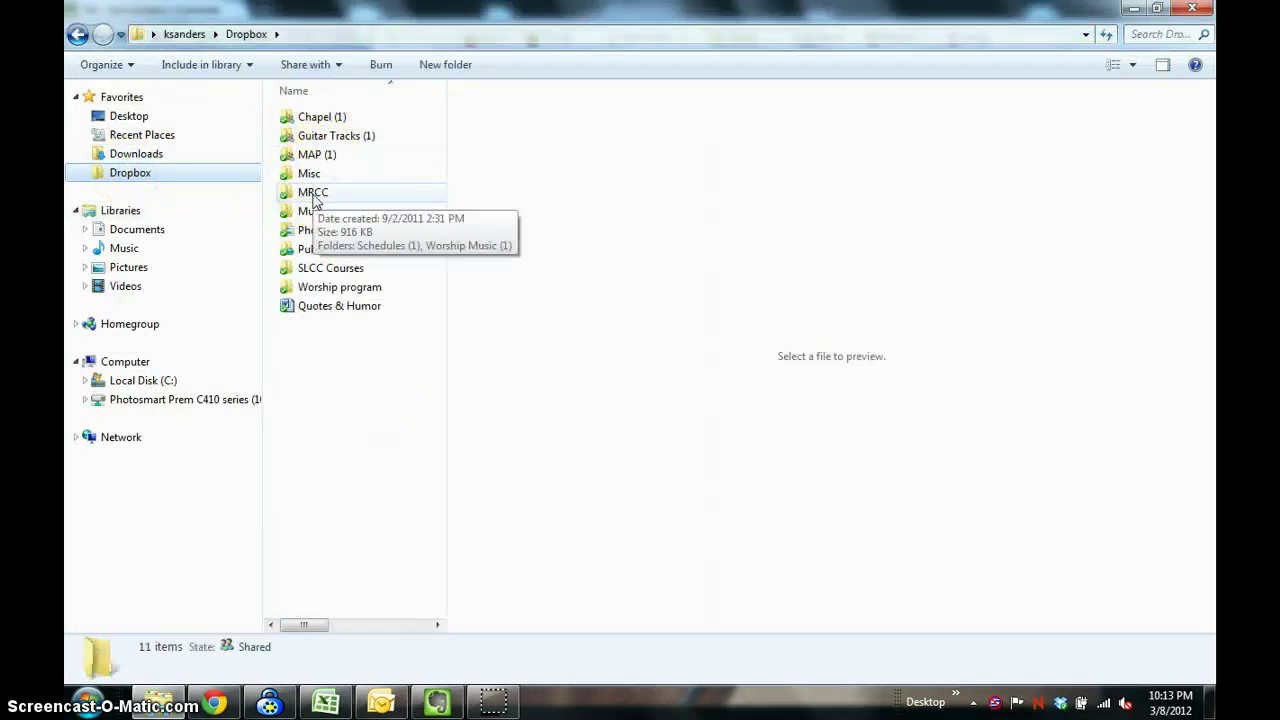
left_click(322, 118)
double_click(322, 118)
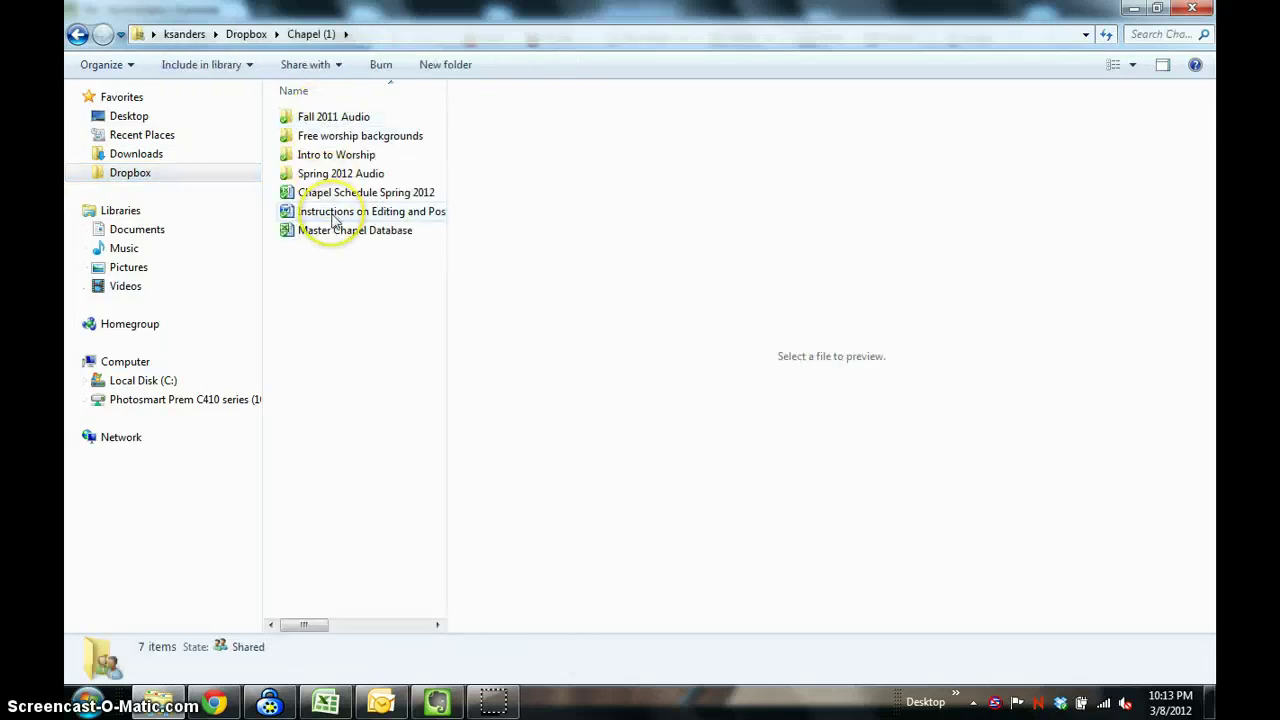
mouse_move(333, 219)
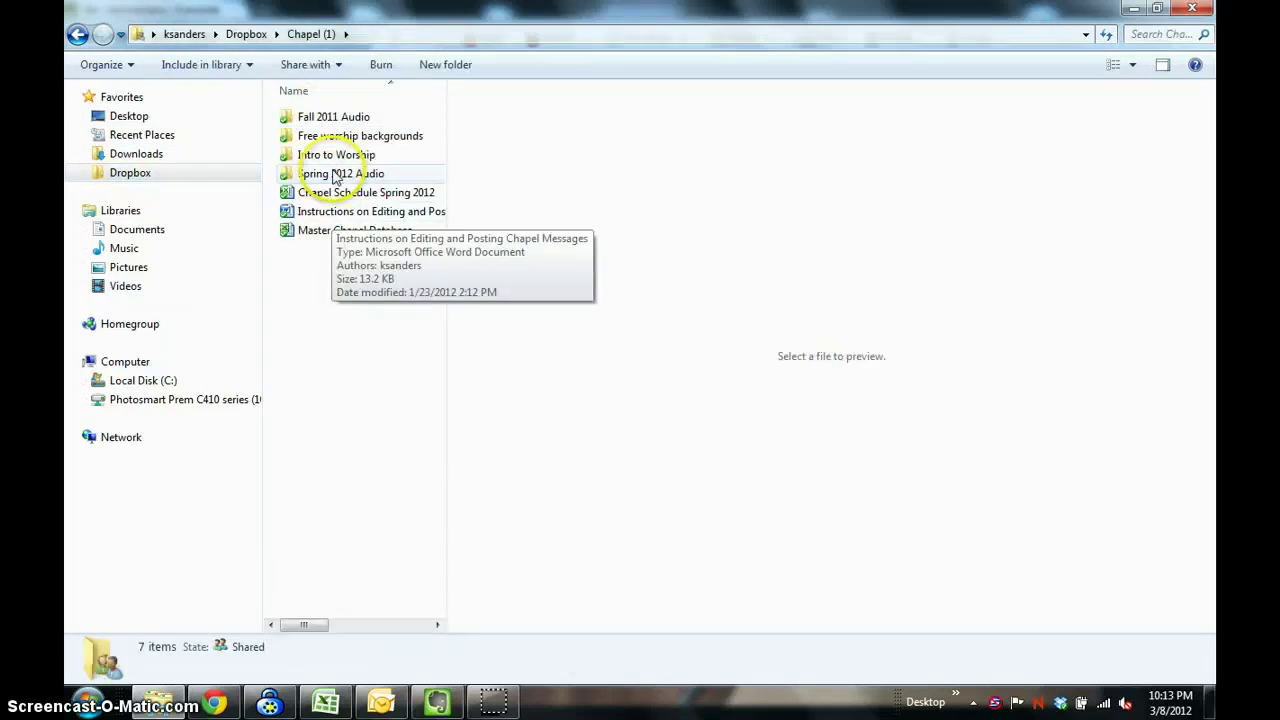
left_click(248, 34)
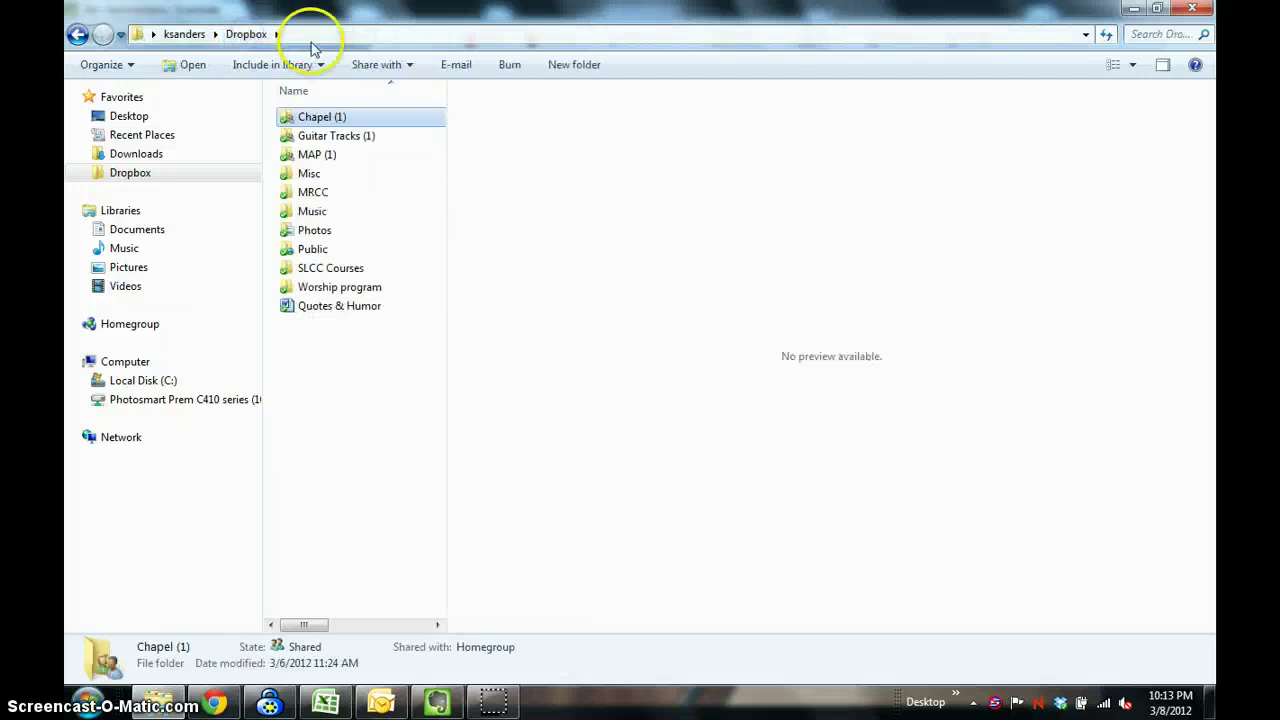
double_click(308, 137)
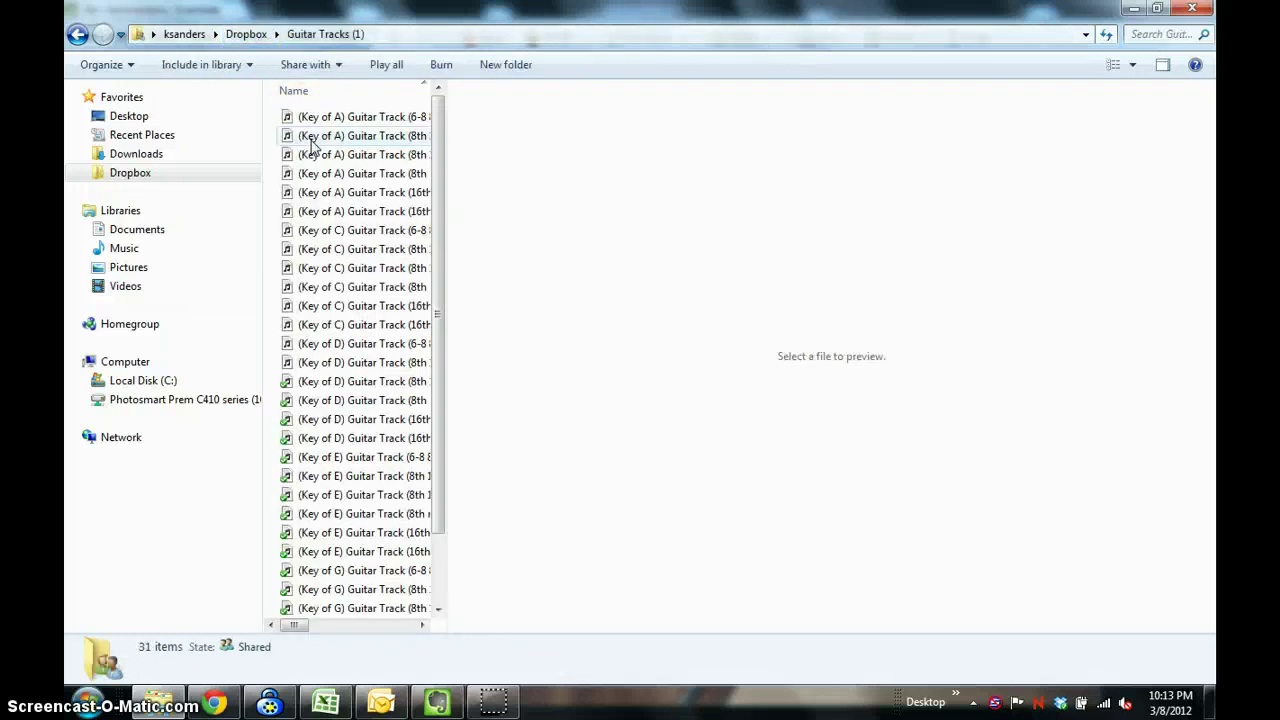
scroll(330, 388, "down", 1)
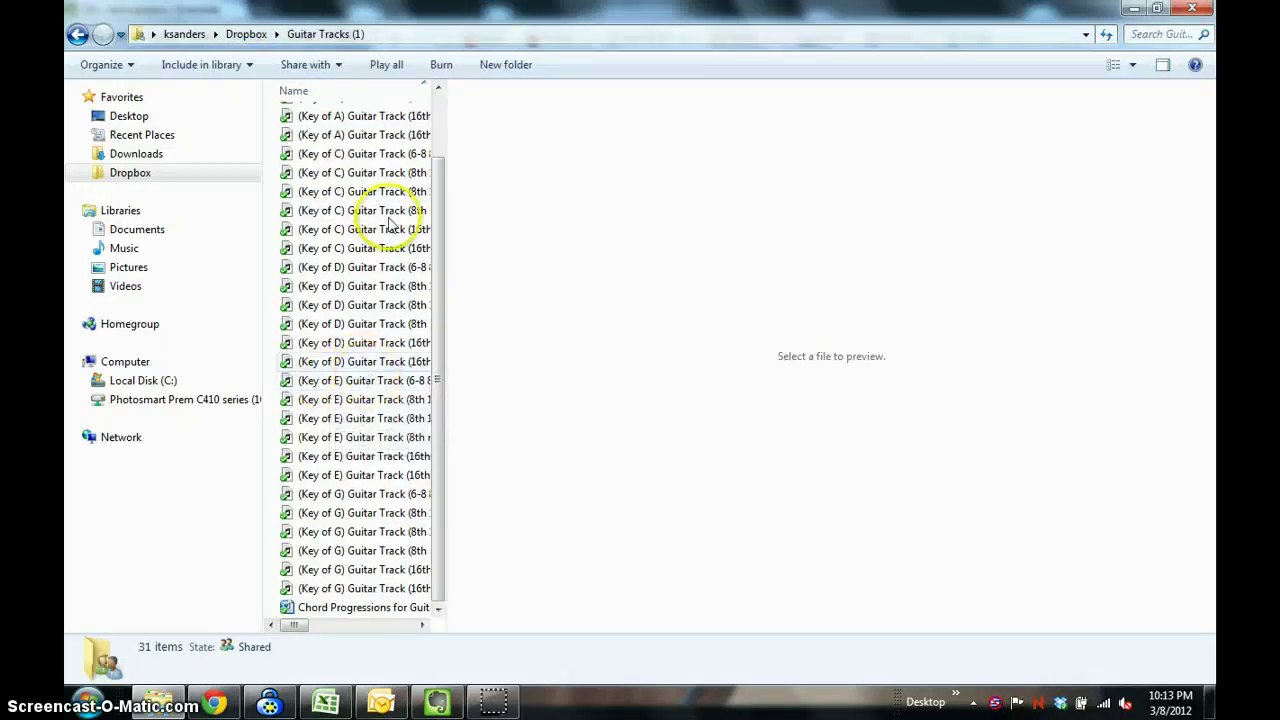
left_click(360, 118)
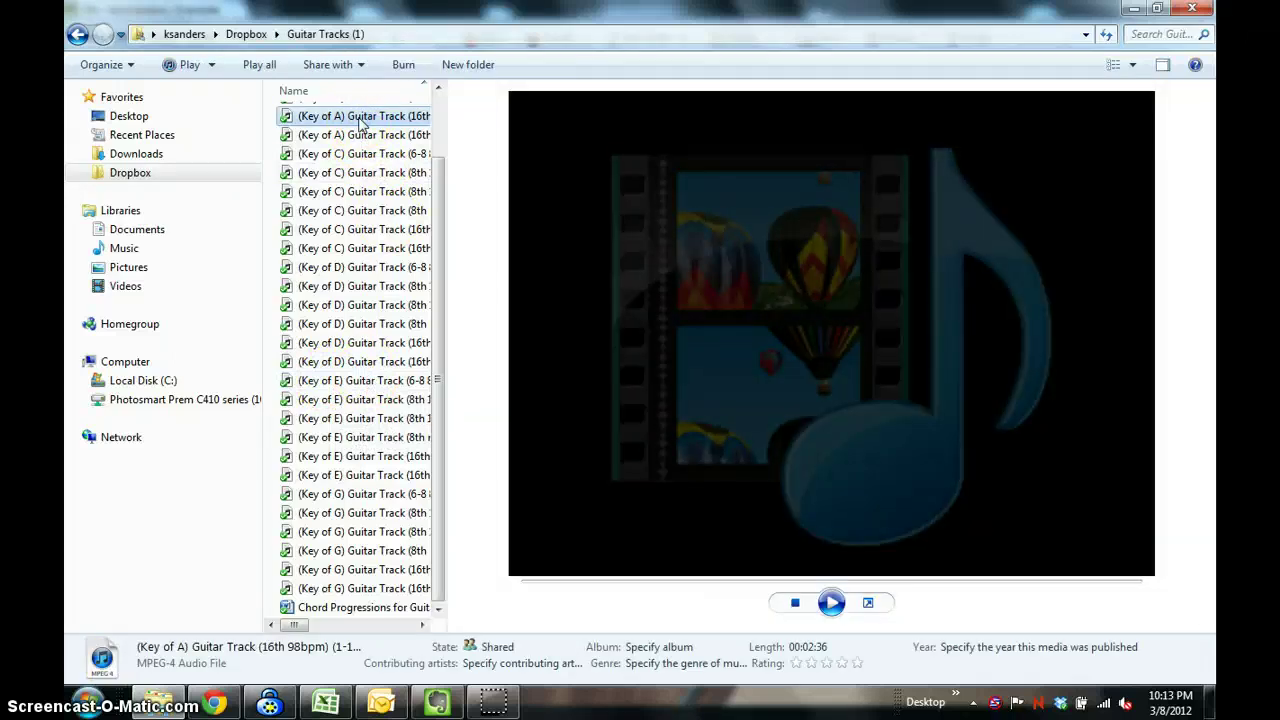
left_click(437, 703)
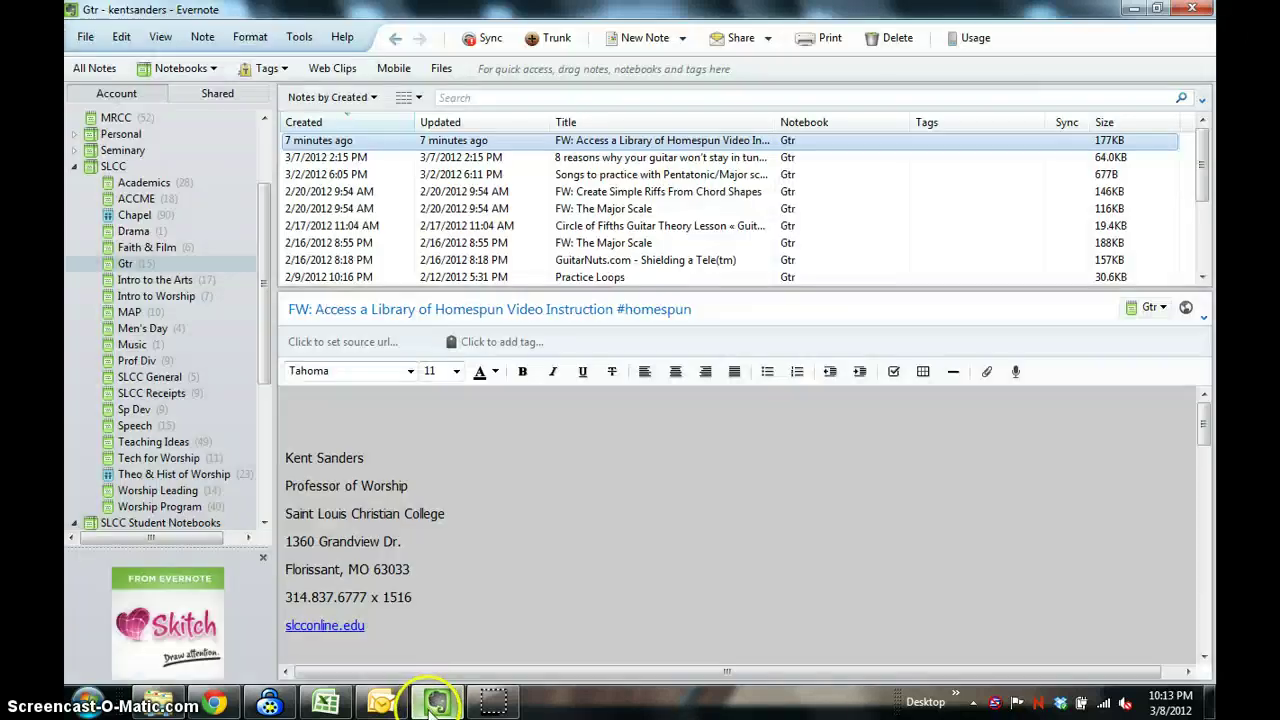
Paste the Key of A track into a new note, then select Chord Progressions for Guitar Tracks.
left_click(640, 37)
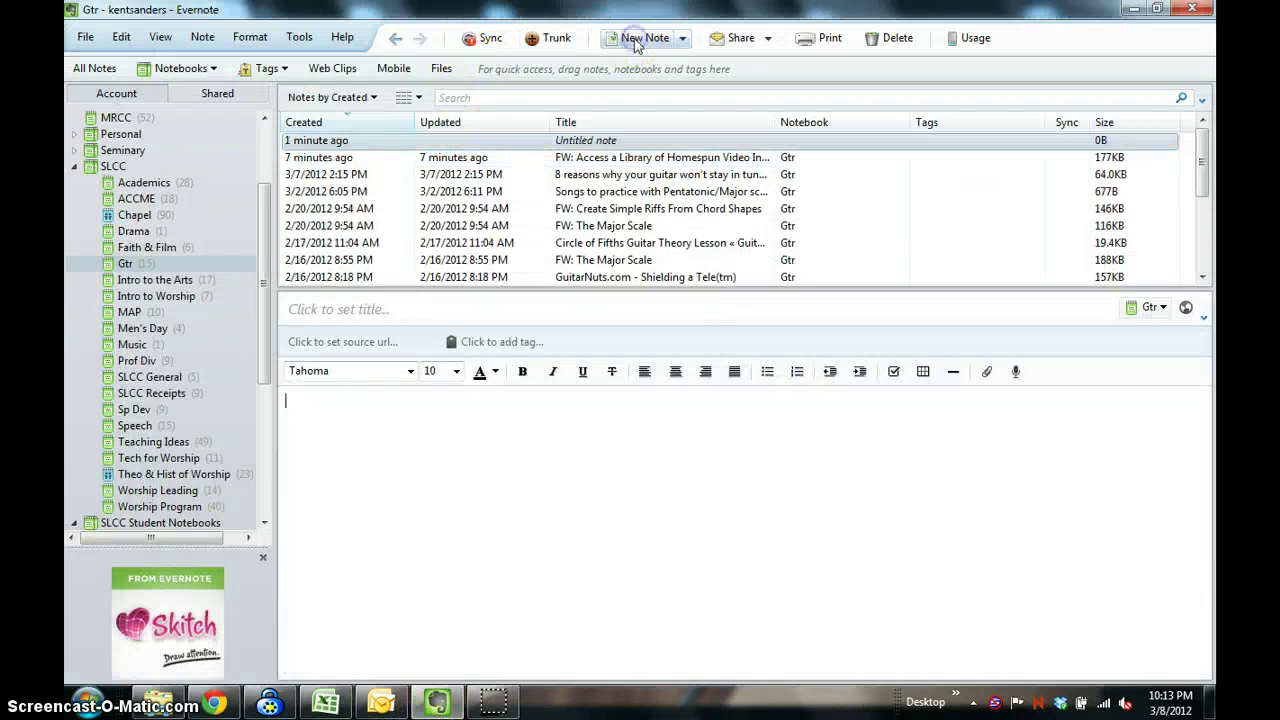
left_click(452, 456)
key("ctrl+v")
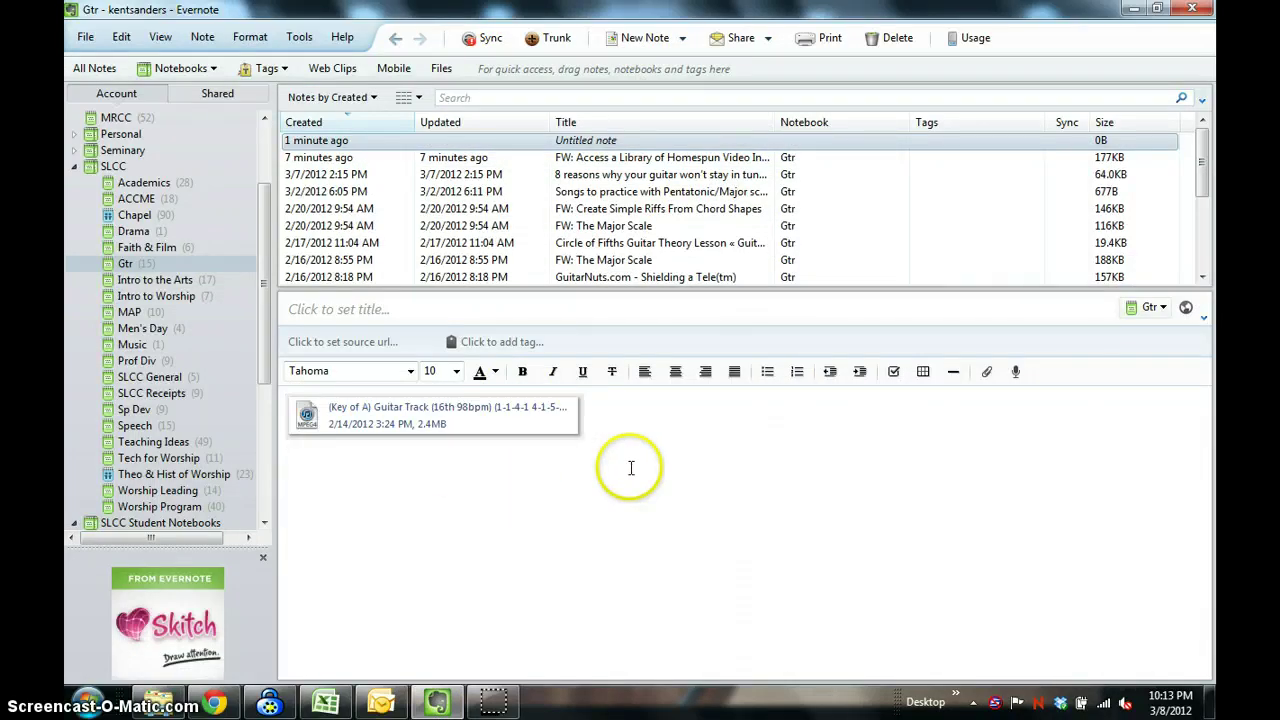
key("alt+Tab")
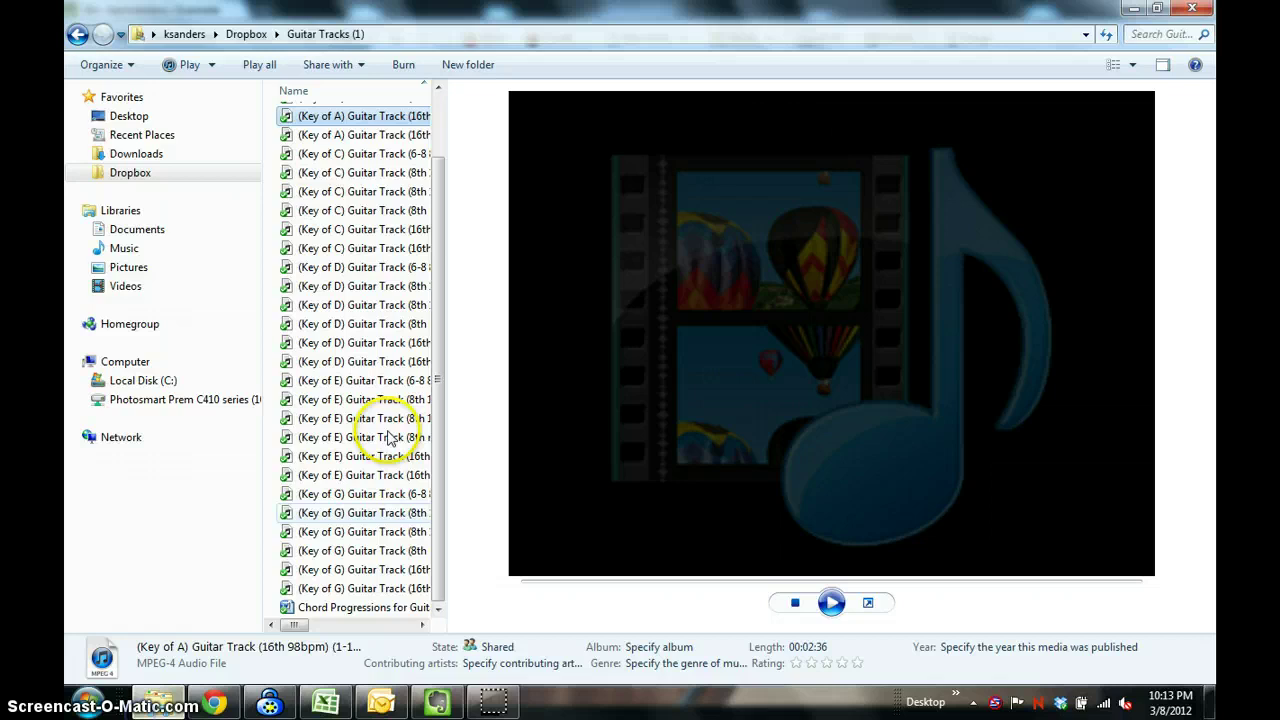
left_click(340, 610)
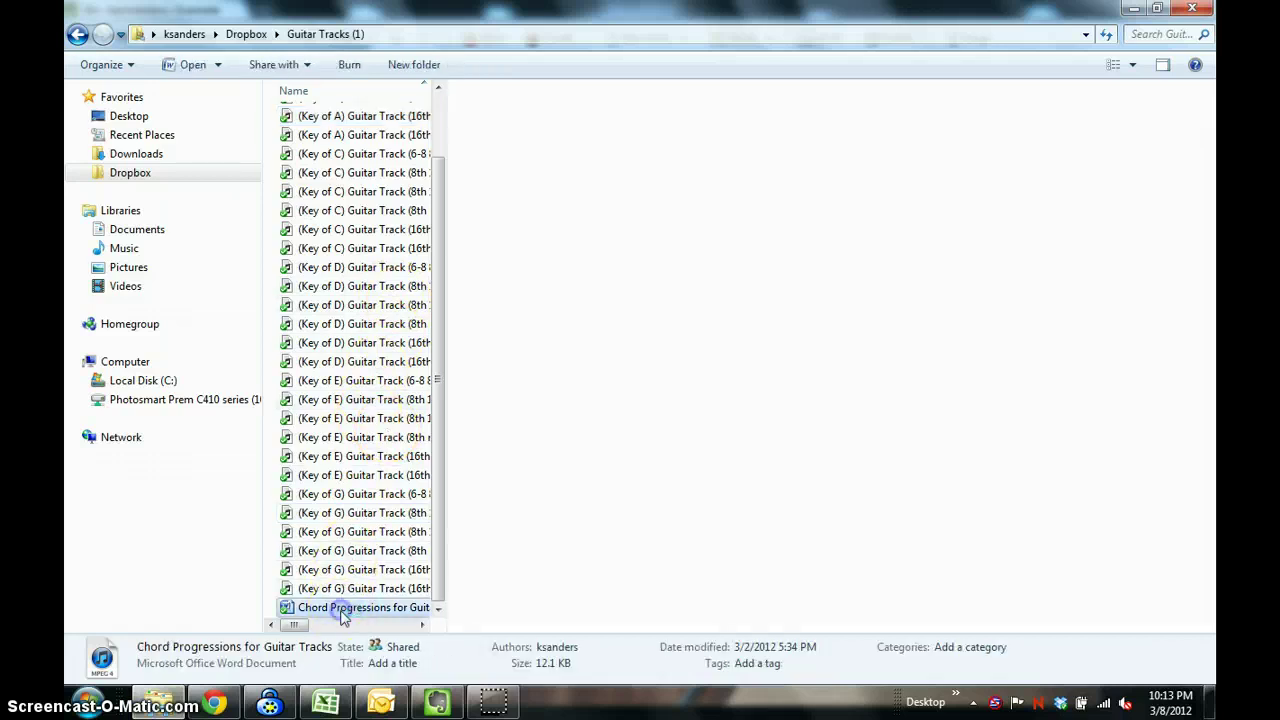
Copy the Key of C chord list from the Chord Progressions for Guitar Tracks document into the clipboard, then return to the untitled Evernote note.
double_click(340, 610)
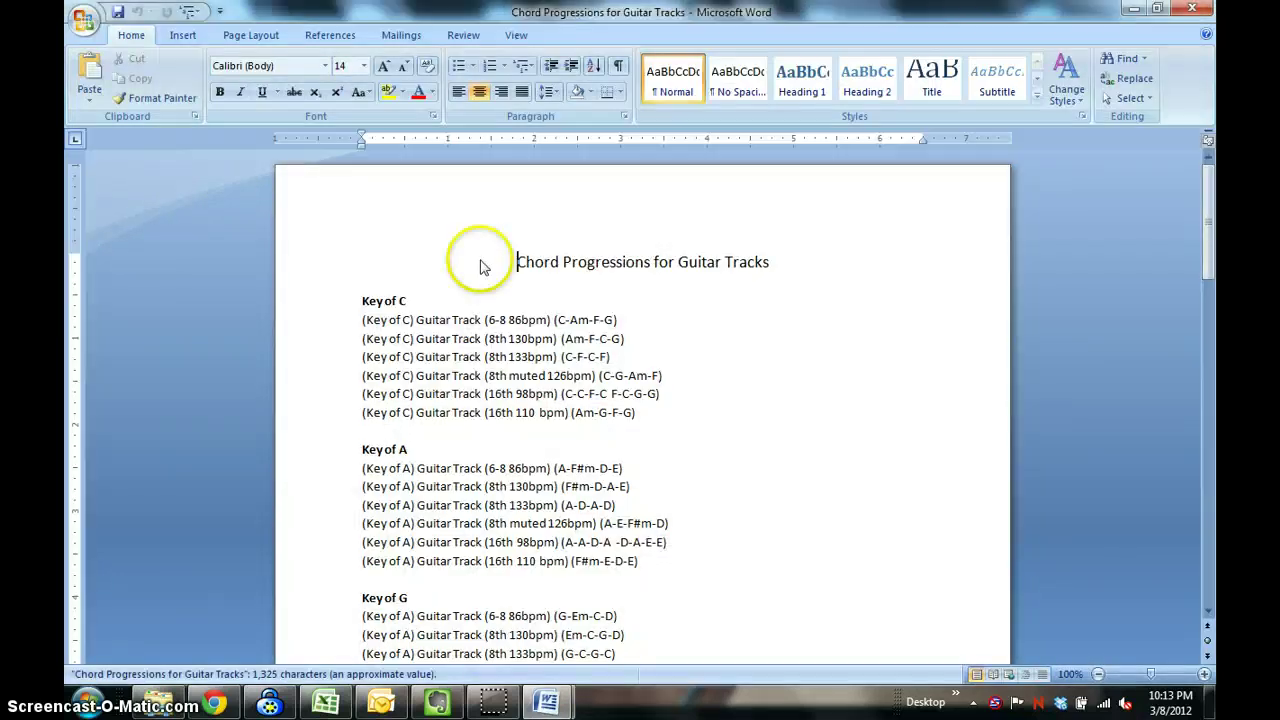
left_click_drag(357, 297, 713, 421)
key("ctrl+c")
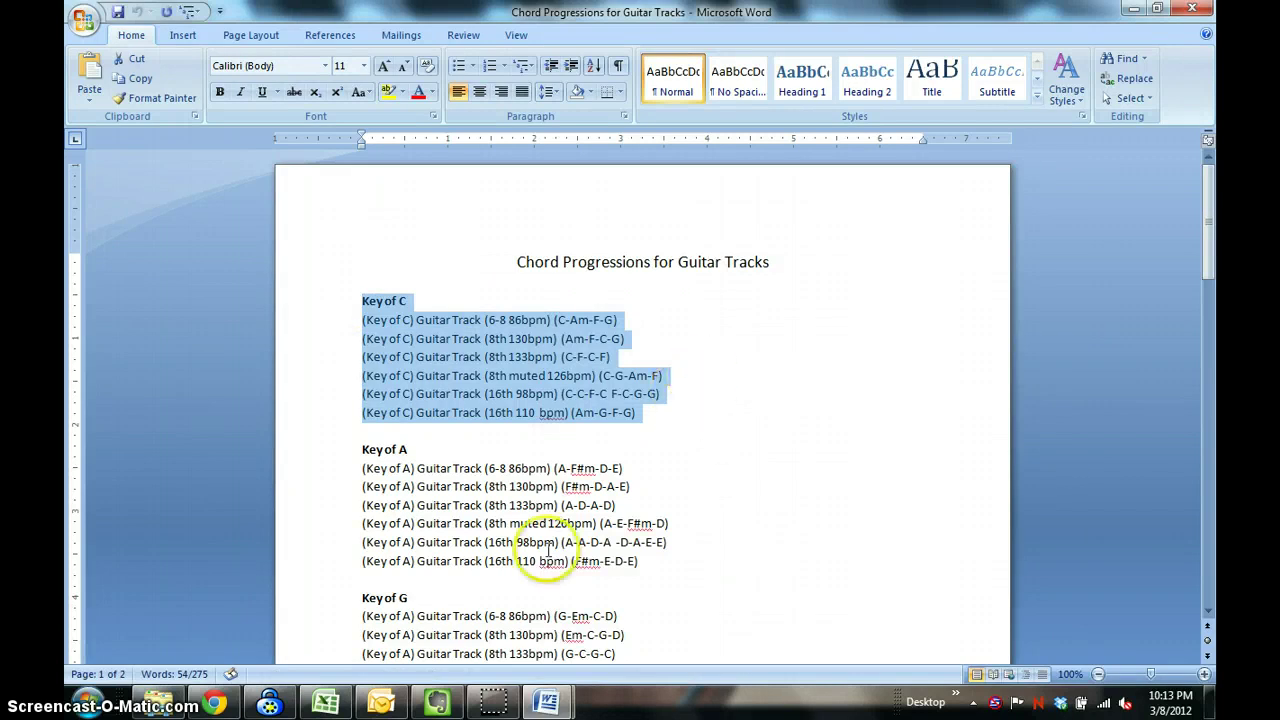
left_click(440, 702)
left_click(566, 489)
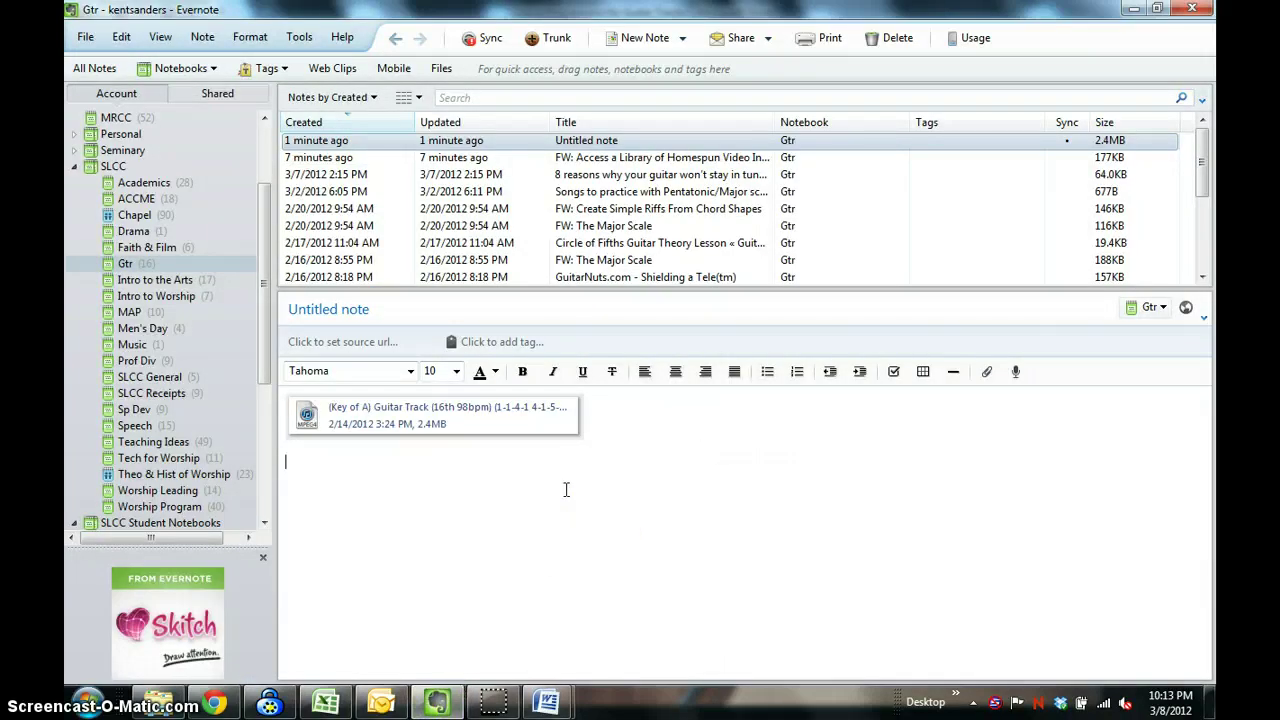
Paste the Key of C chords into the note, then delete them along with the audio attachment.
key("ctrl+v")
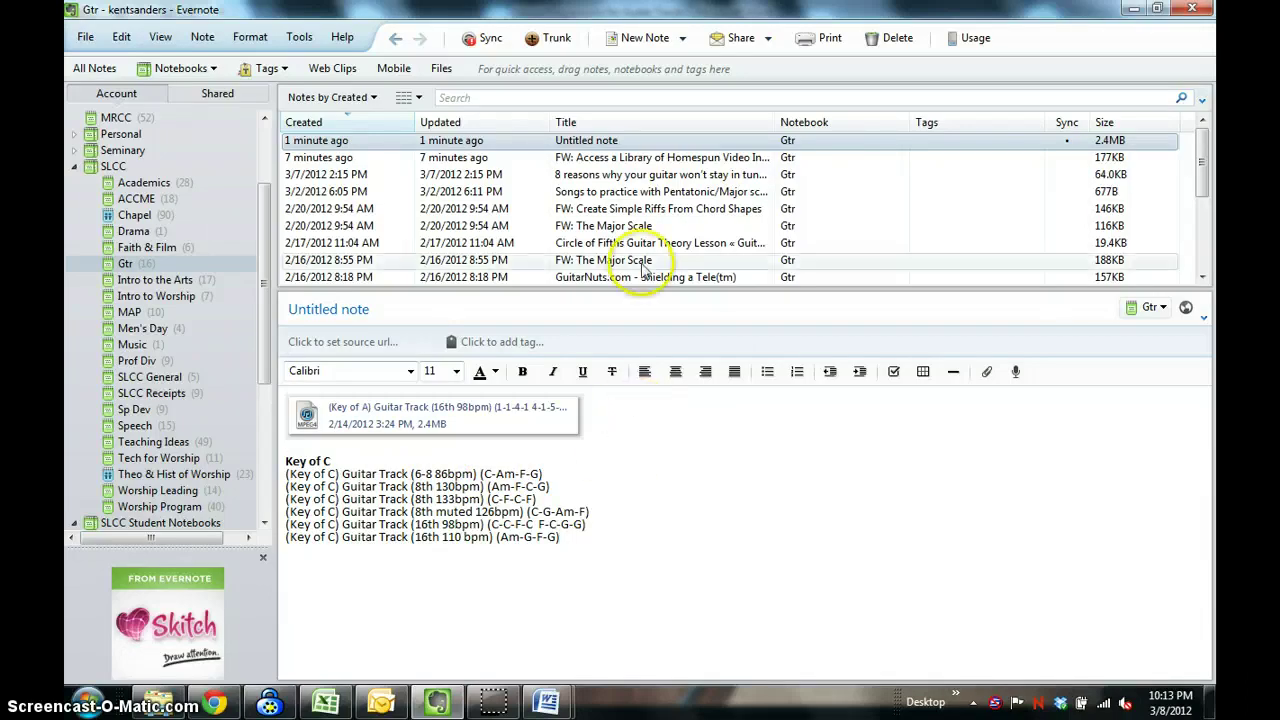
left_click_drag(607, 539, 274, 411)
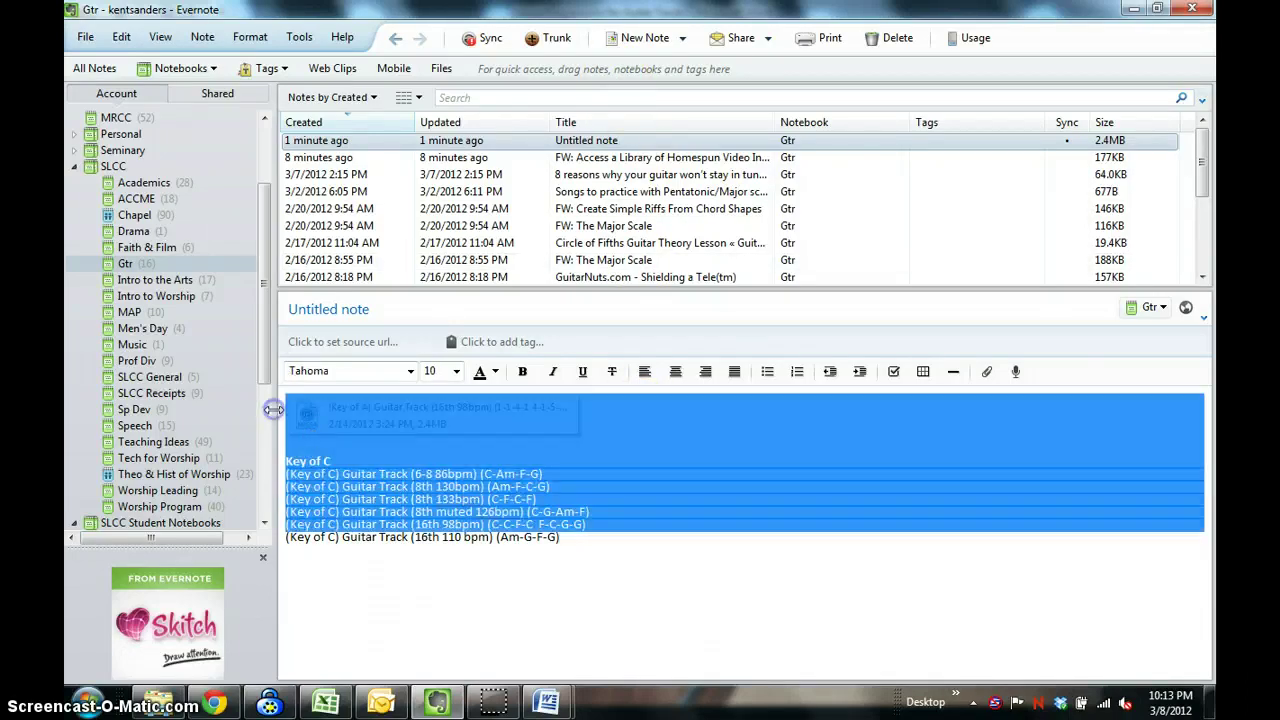
key("BackSpace")
key("Delete")
key("Delete")
key("Delete")
key("Delete")
key("Delete")
key("Delete")
key("Delete")
key("Delete")
key("Delete")
key("Delete")
key("Delete")
key("Delete")
key("Delete")
key("Delete")
key("Delete")
key("Delete")
key("Delete")
key("Delete")
key("Delete")
key("Delete")
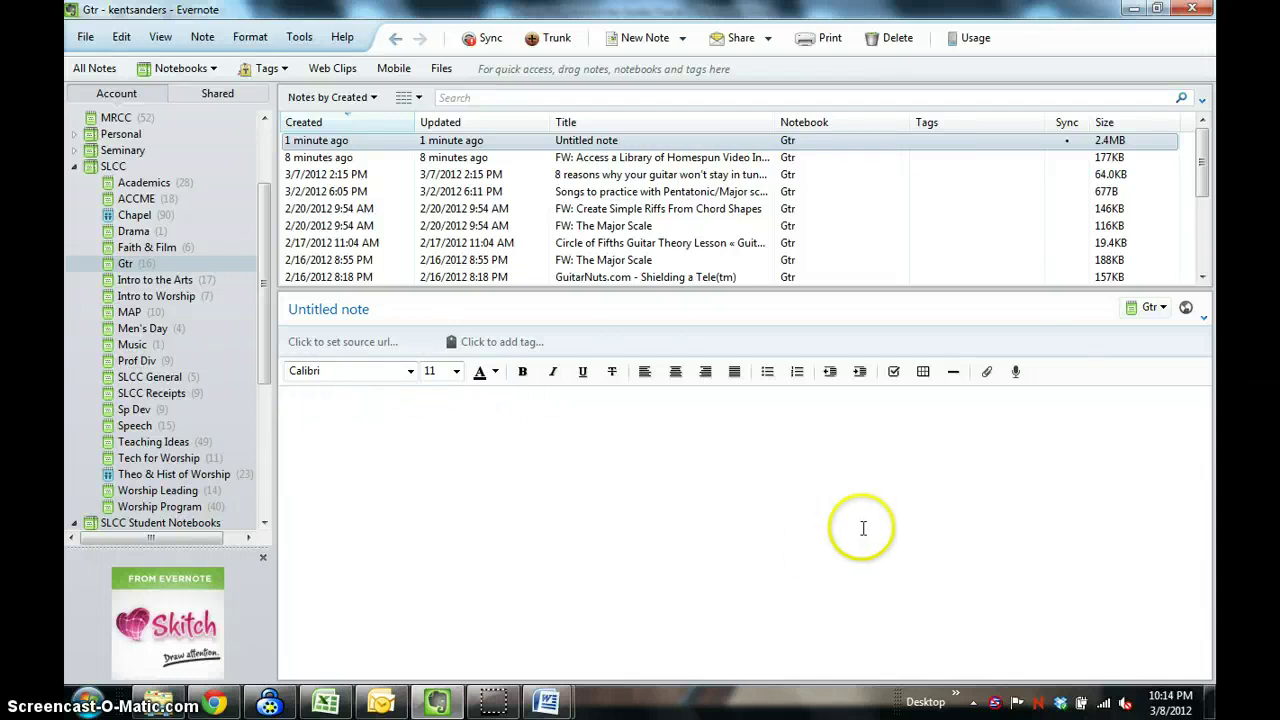
Arrange Evernote and the Dropbox Guitar Tracks folder as windows side by side.
left_click(1158, 10)
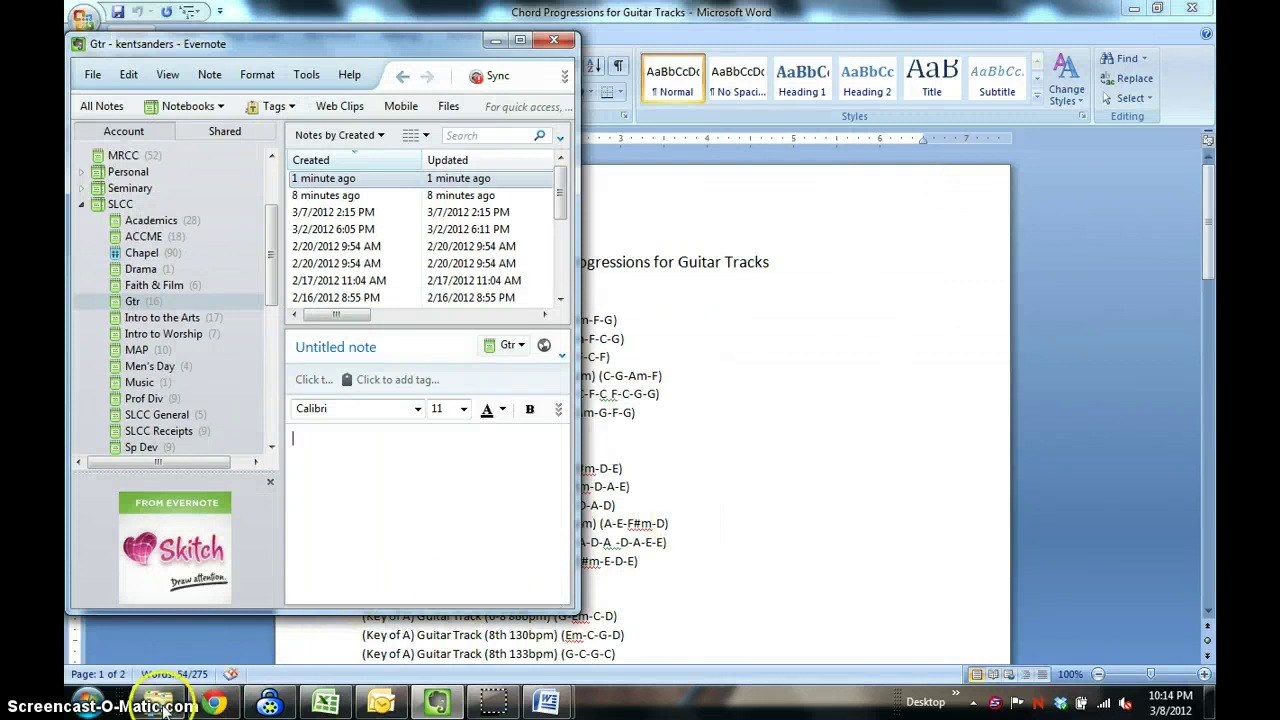
left_click(158, 703)
left_click(1158, 10)
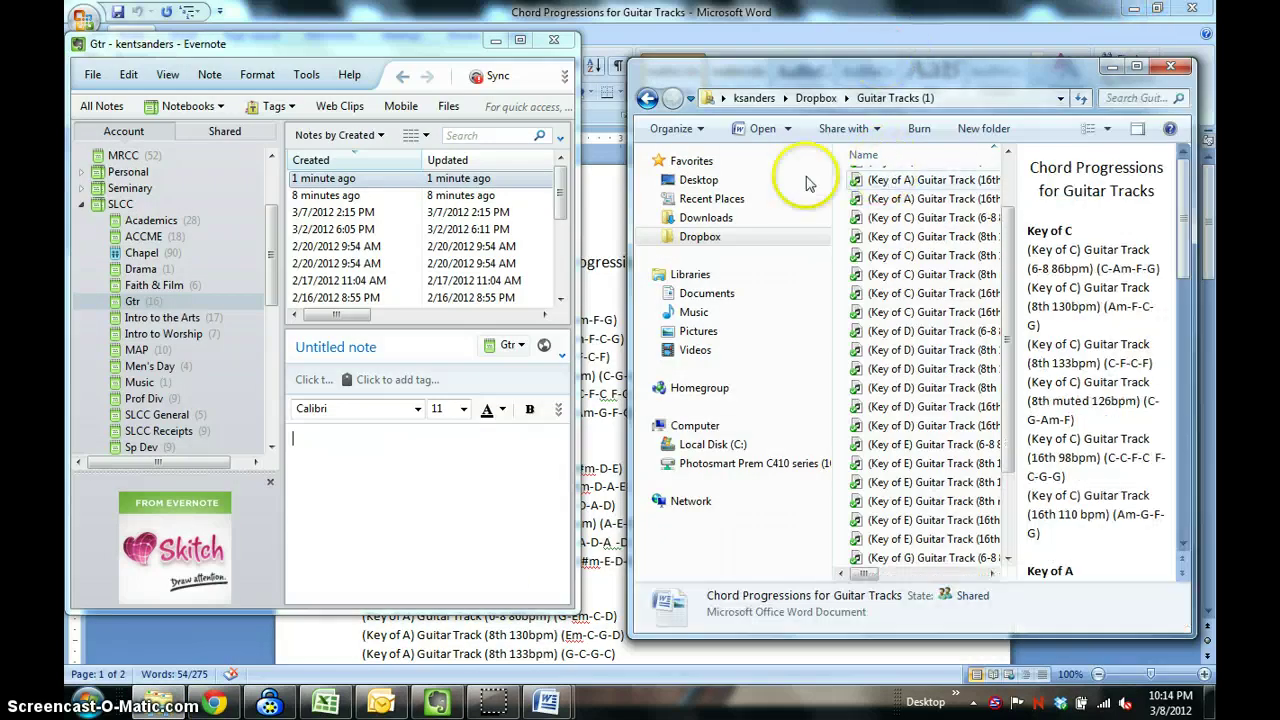
left_click(890, 180)
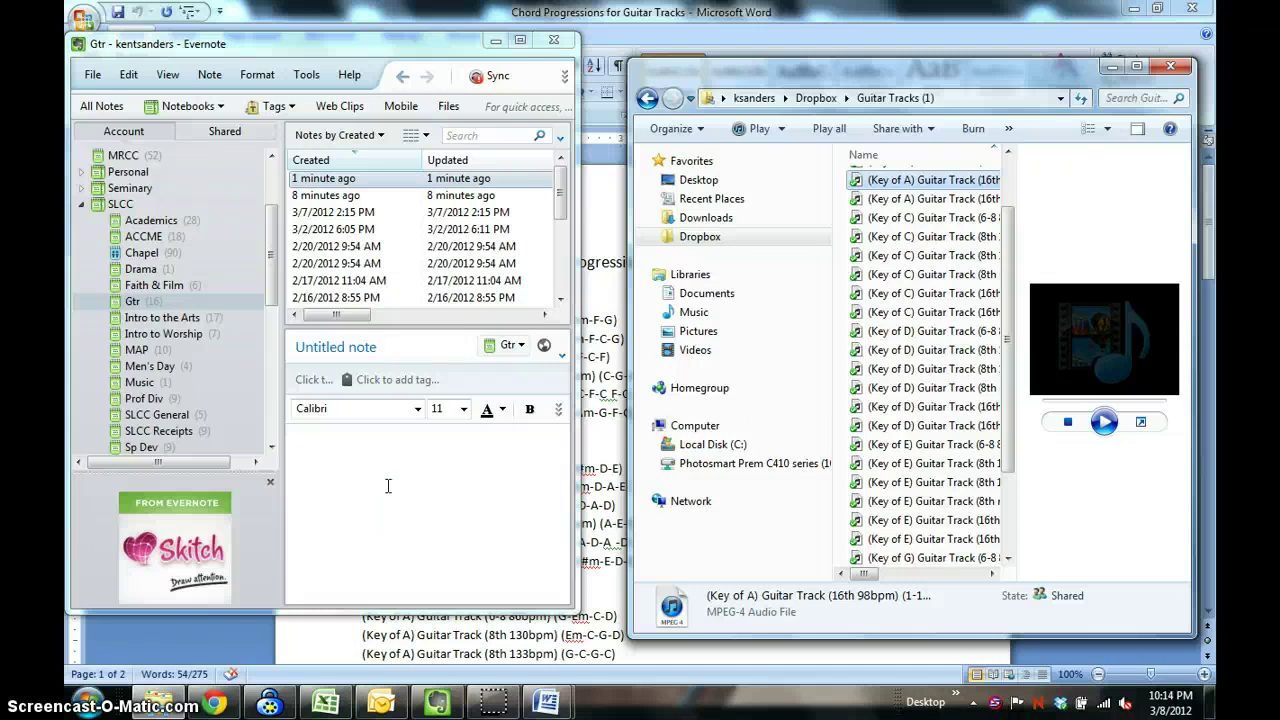
left_click(408, 482)
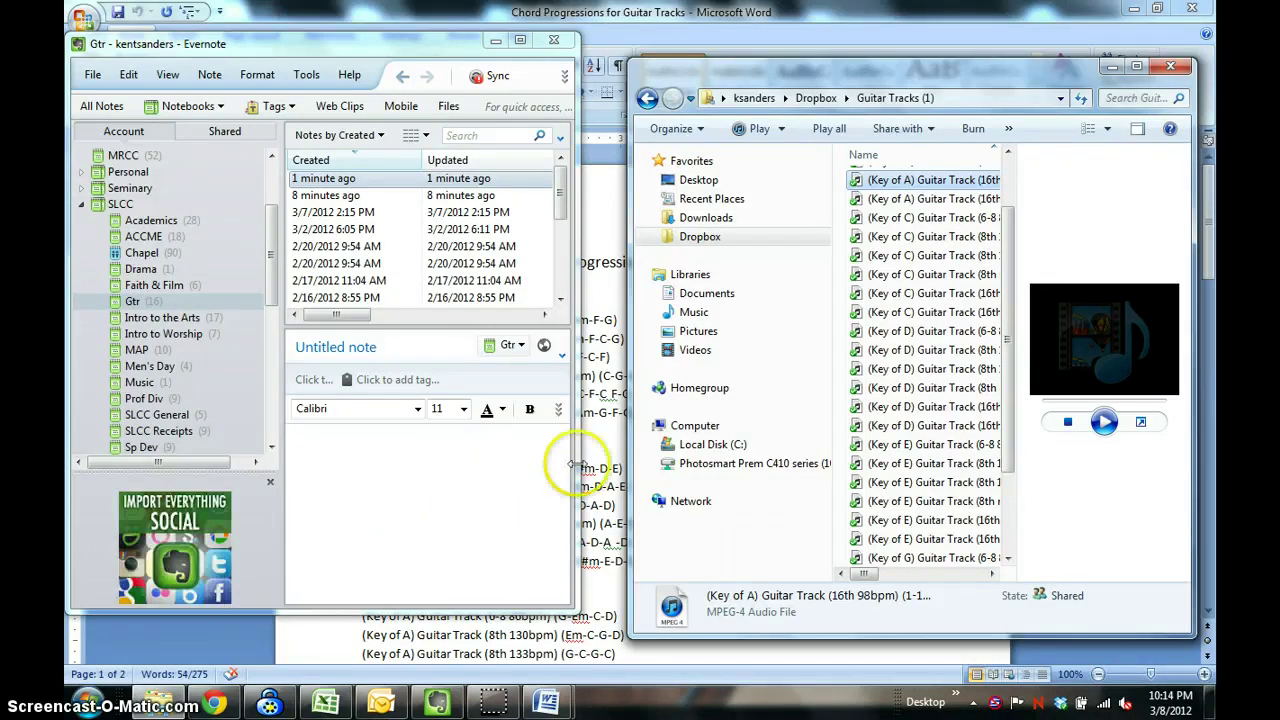
mouse_move(578, 461)
left_mouse_down()
mouse_move(634, 452)
mouse_move(583, 469)
left_mouse_up()
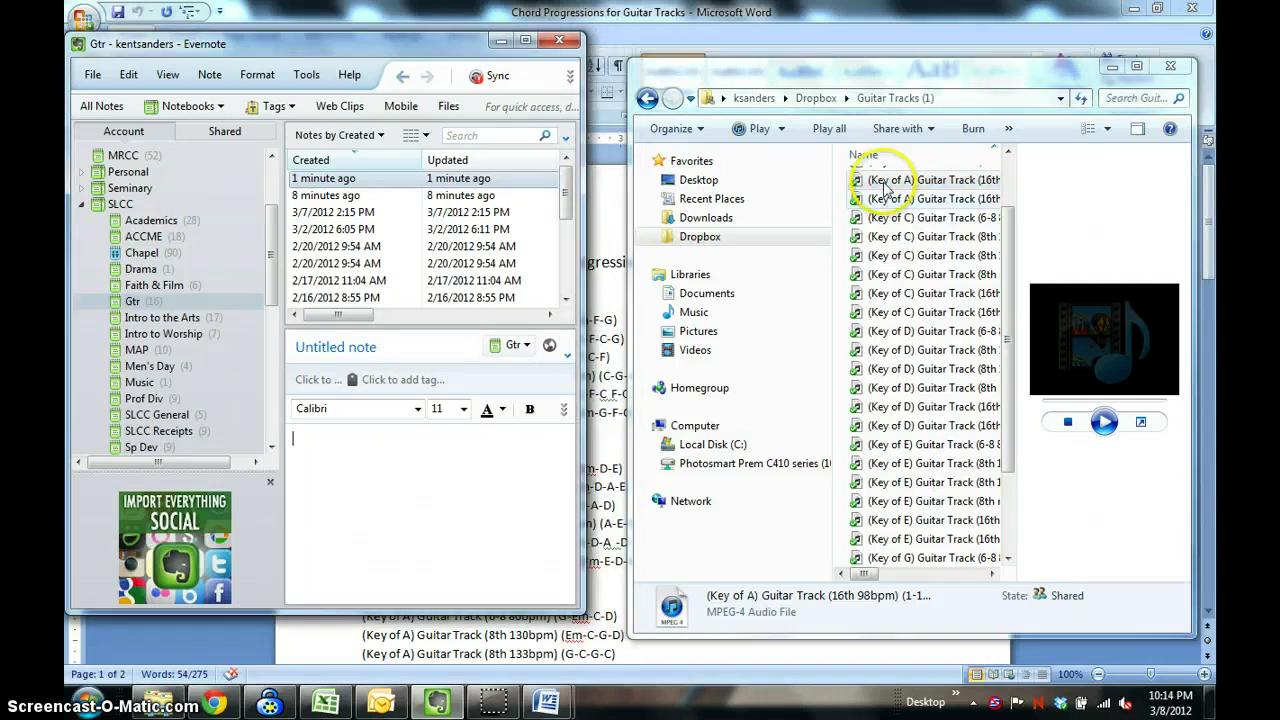
Drop the (Key of A) 6-8 86bpm track into the note body and maximize Evernote.
left_click(1008, 172)
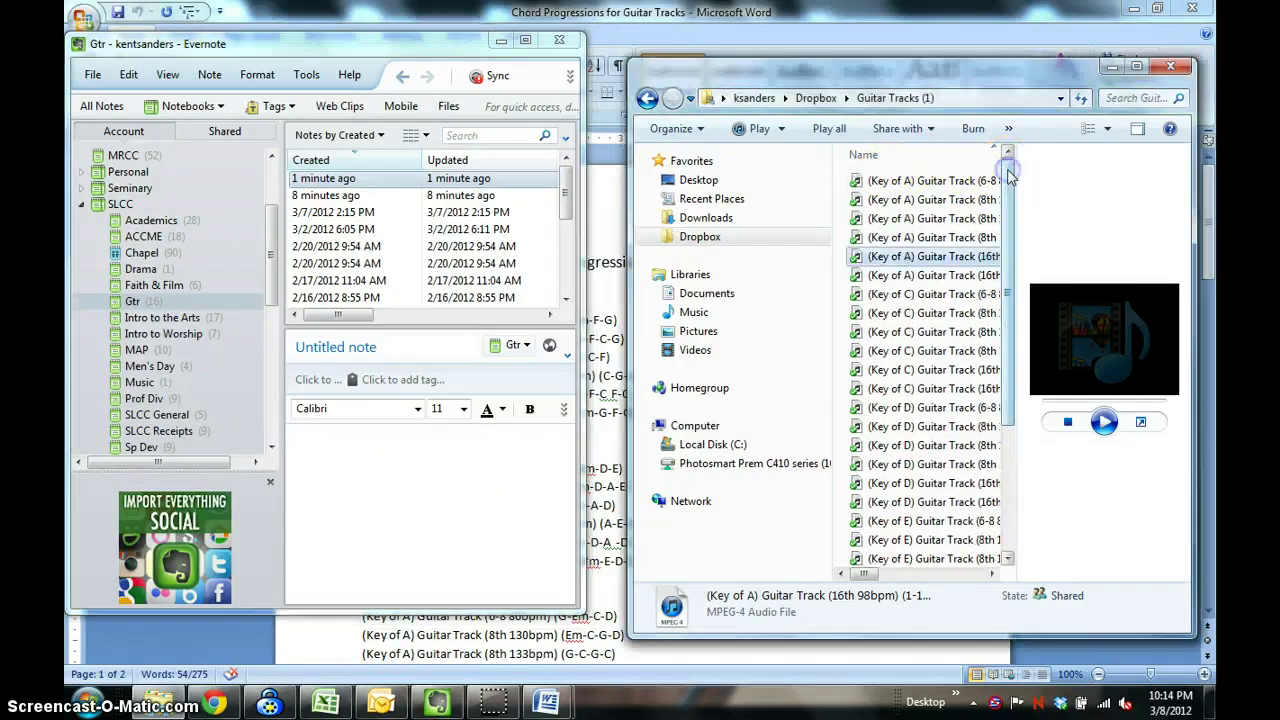
left_click(933, 183)
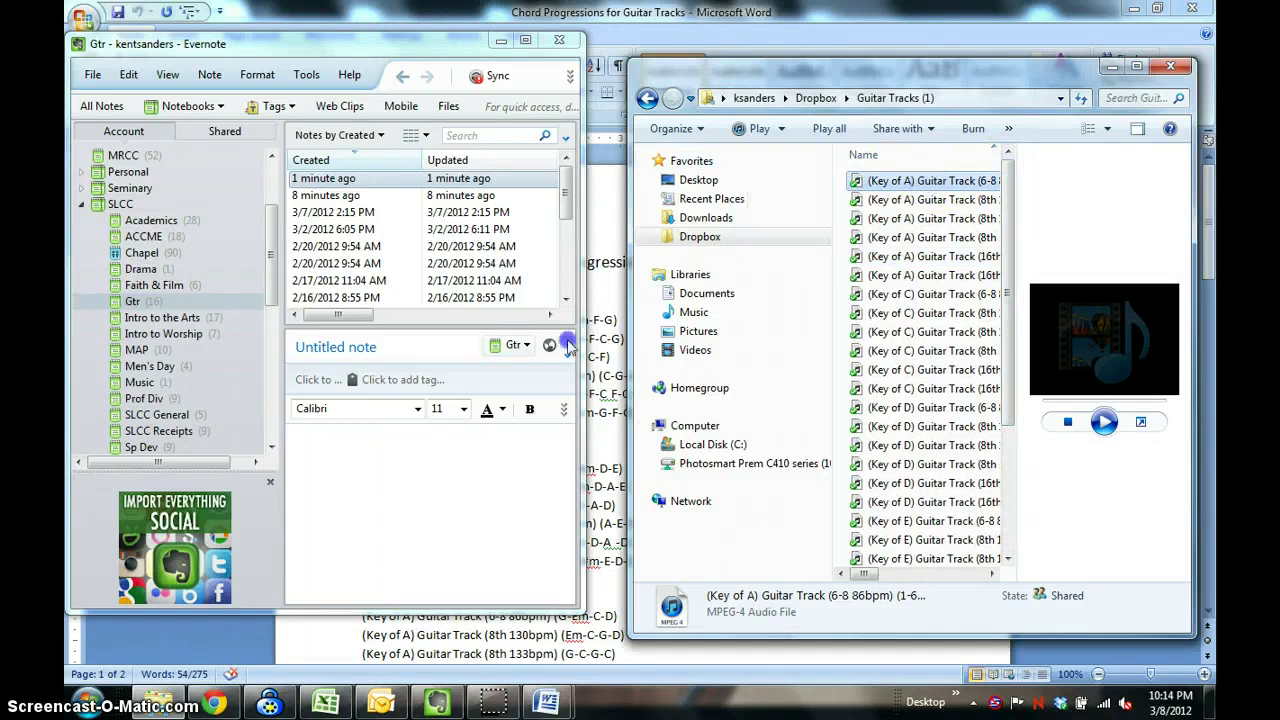
left_click_drag(568, 343, 411, 519)
left_click(432, 523)
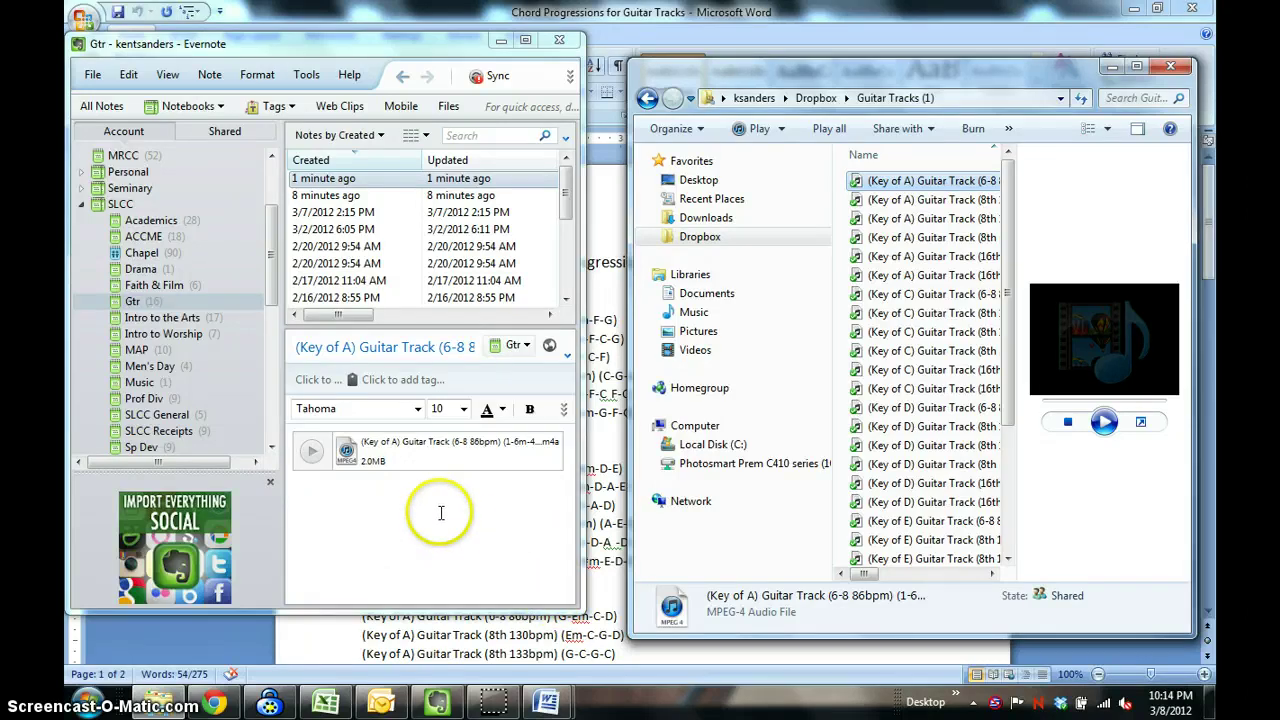
left_click(386, 505)
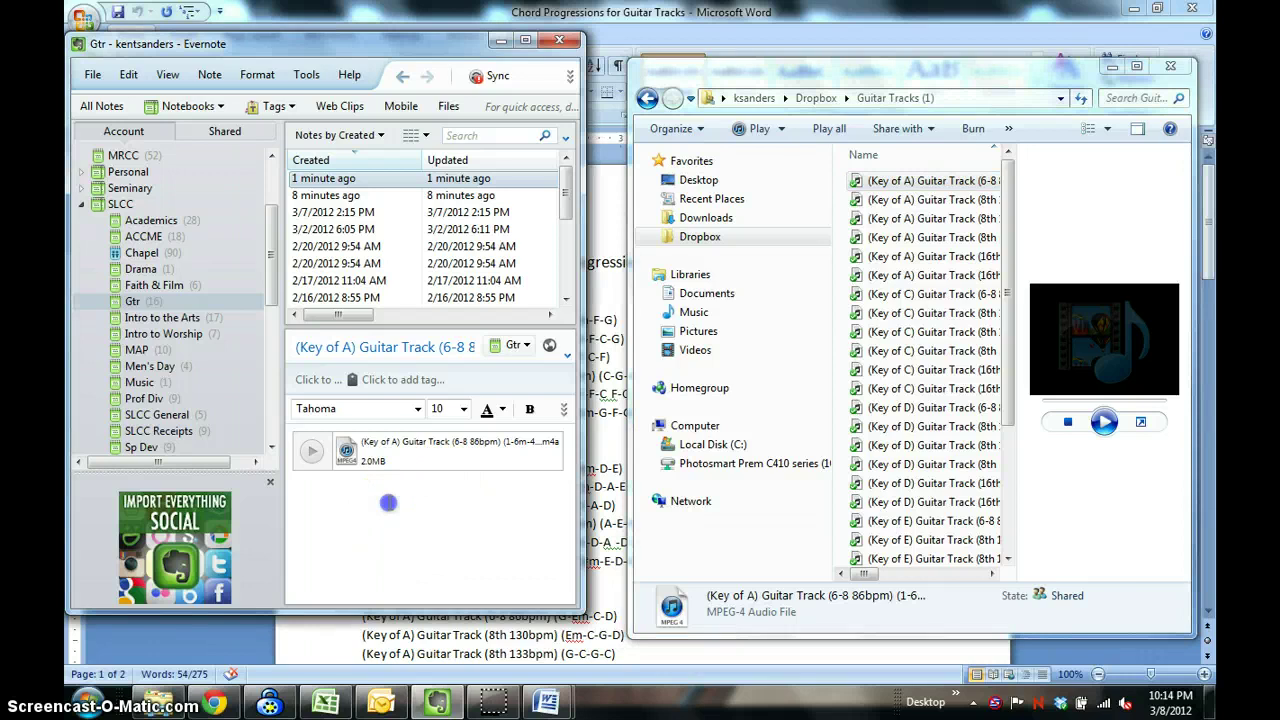
left_click(525, 40)
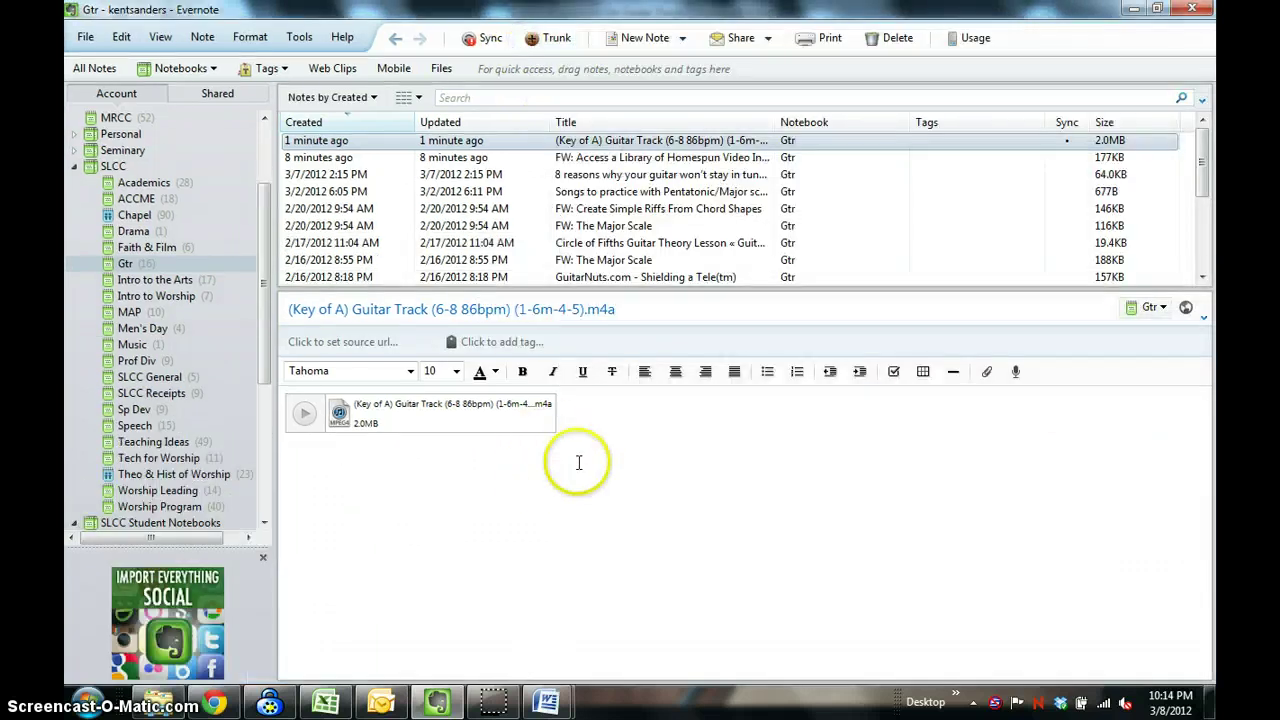
Delete the audio attachment from the Key of A note and switch to Chrome.
key("BackSpace")
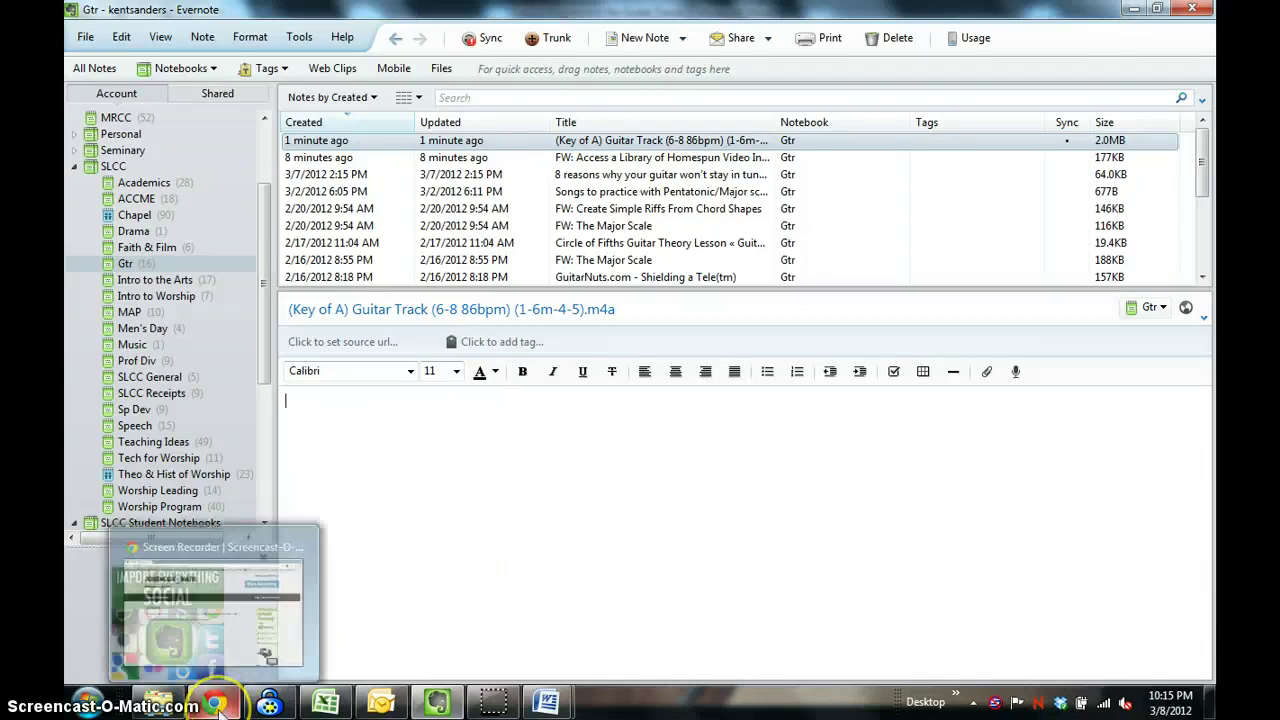
left_click(306, 541)
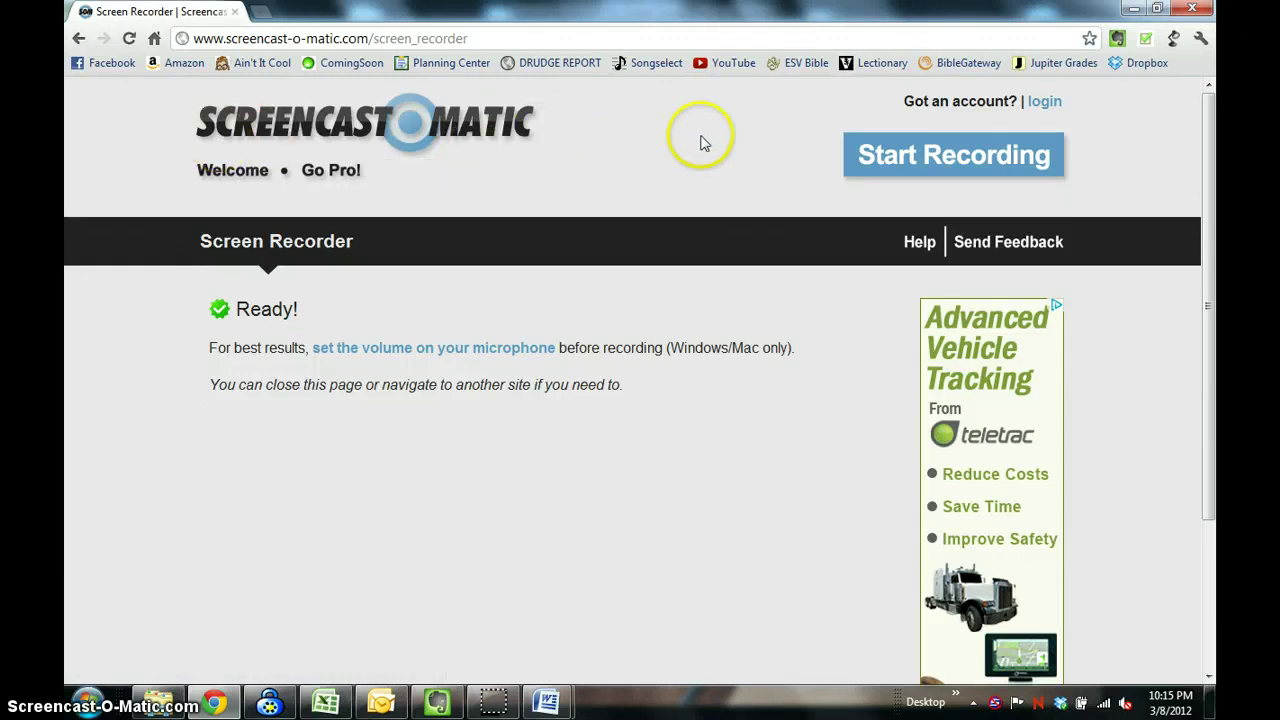
Open BibleGateway.com and select the 2 Corinthians 1:3-4 NIV Verse of the Day for clipping.
left_click(962, 63)
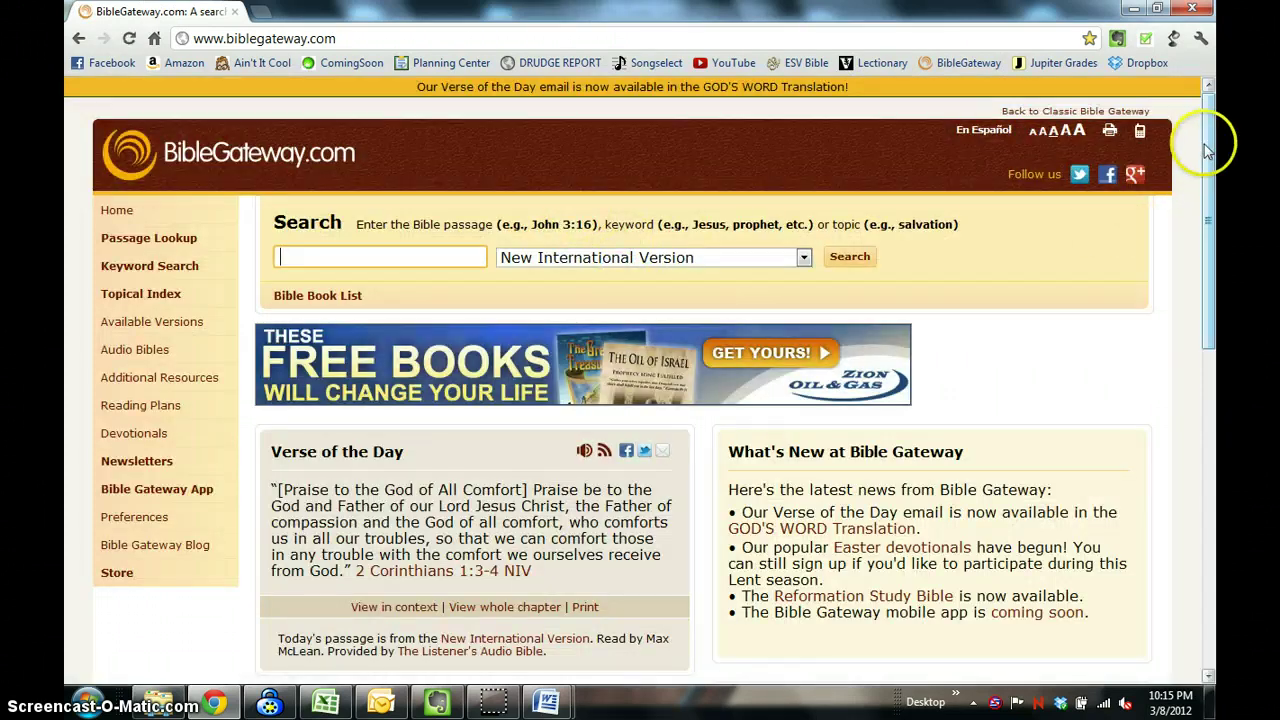
left_click_drag(1207, 147, 1210, 207)
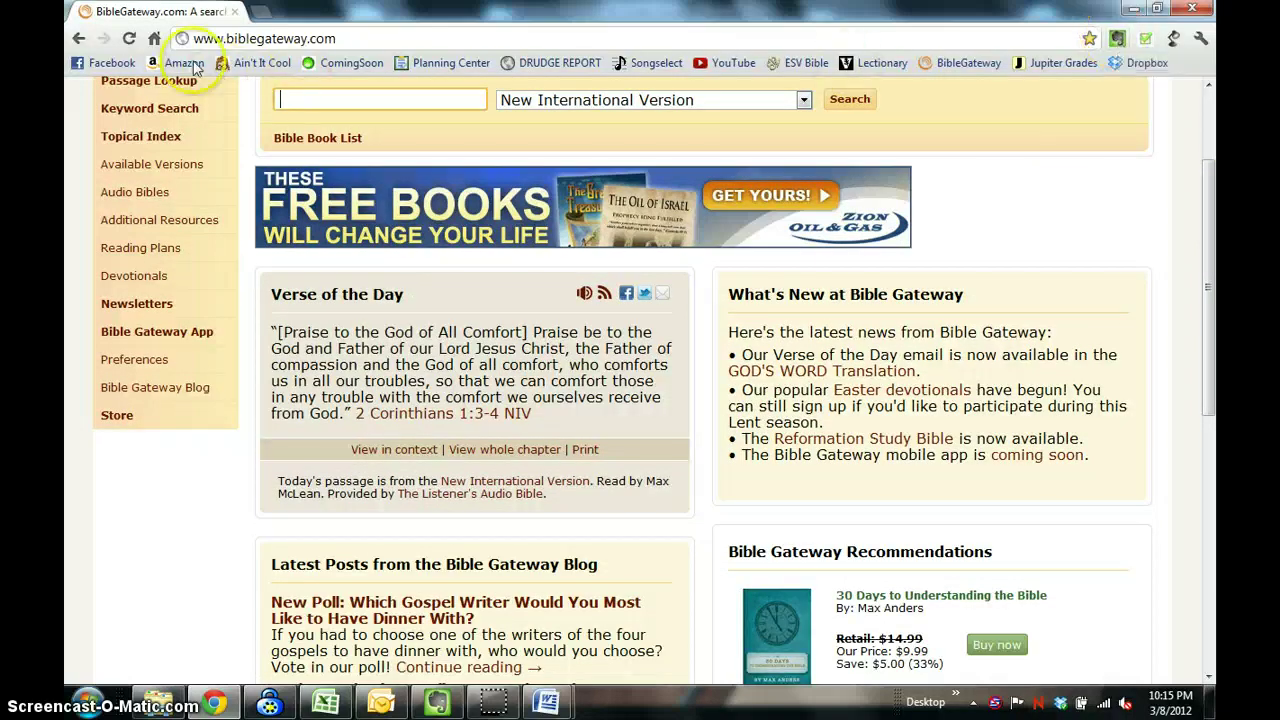
left_click(1117, 40)
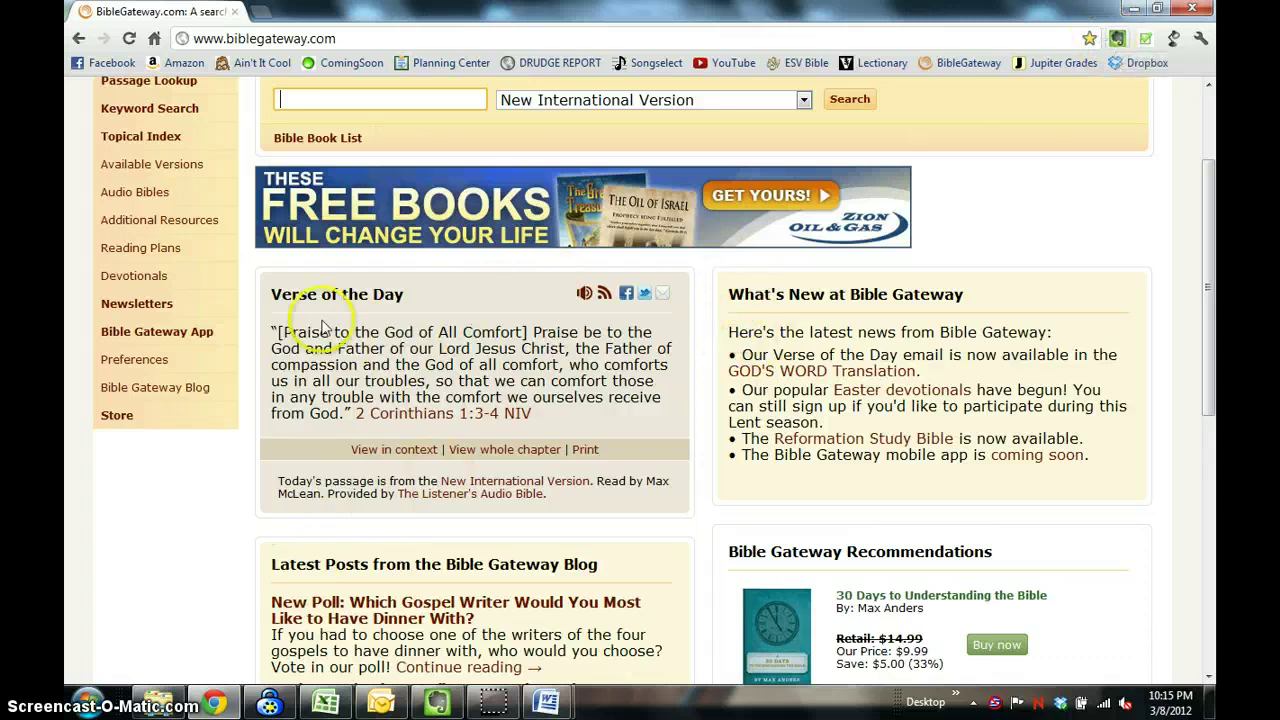
left_click_drag(270, 293, 597, 420)
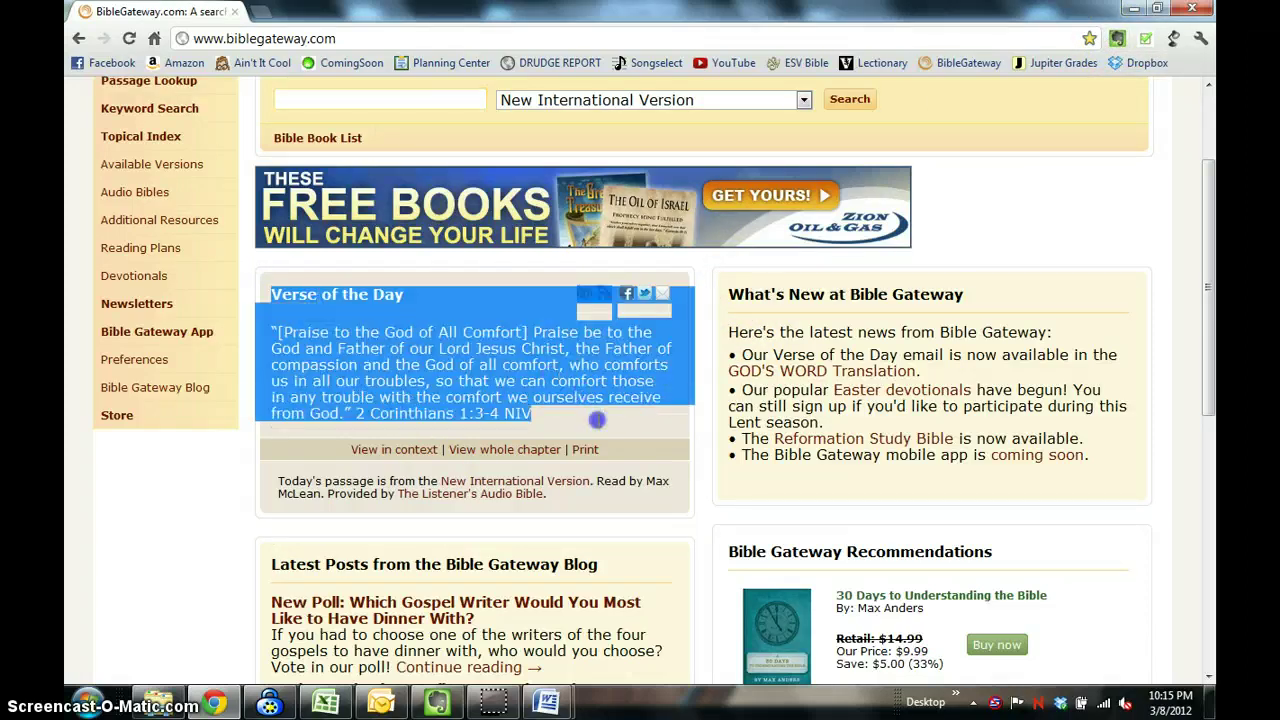
left_click(1117, 40)
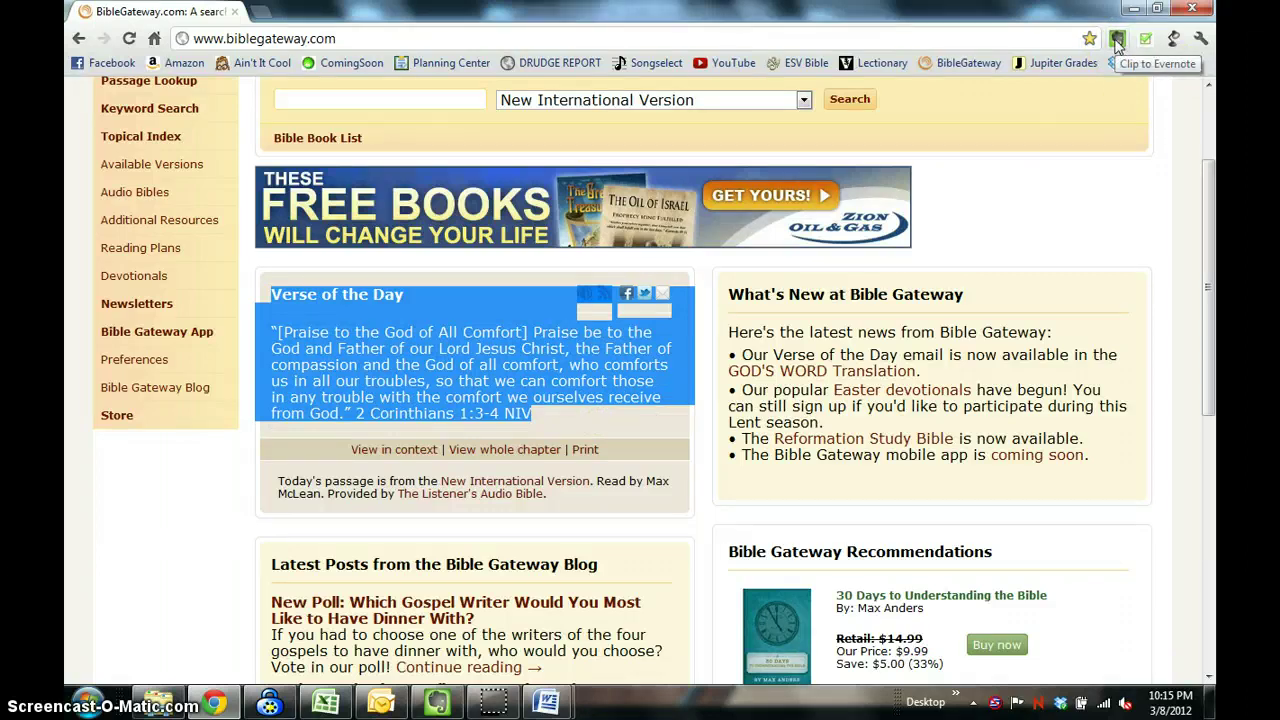
Clip the highlighted 2 Corinthians 1:3-4 verse into the Gtr notebook, leaving tags empty.
left_click(1117, 40)
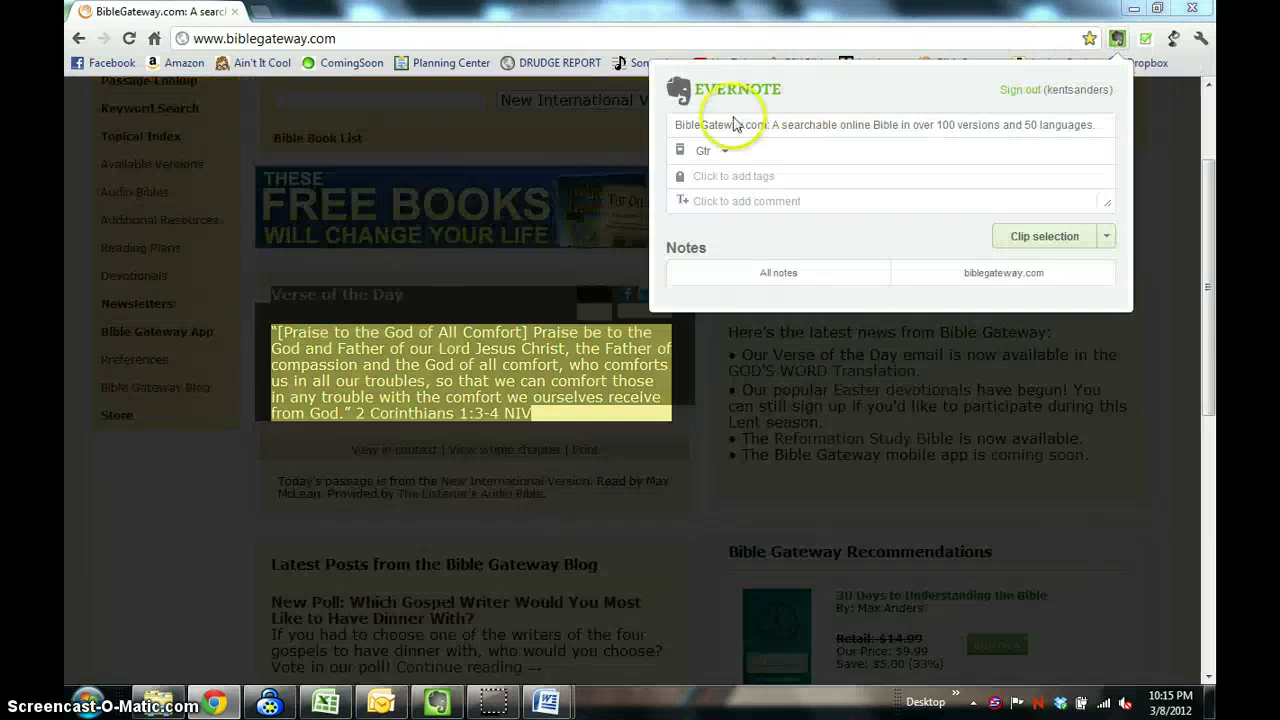
left_click(745, 125)
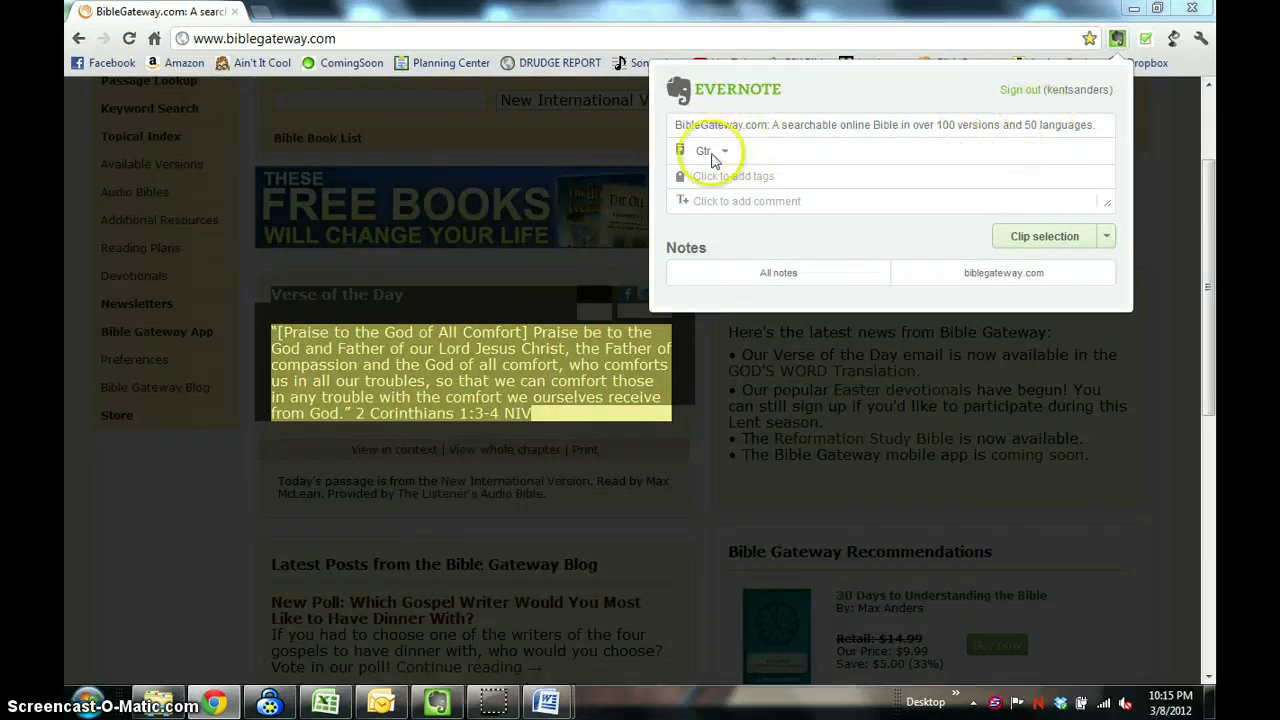
left_click(720, 152)
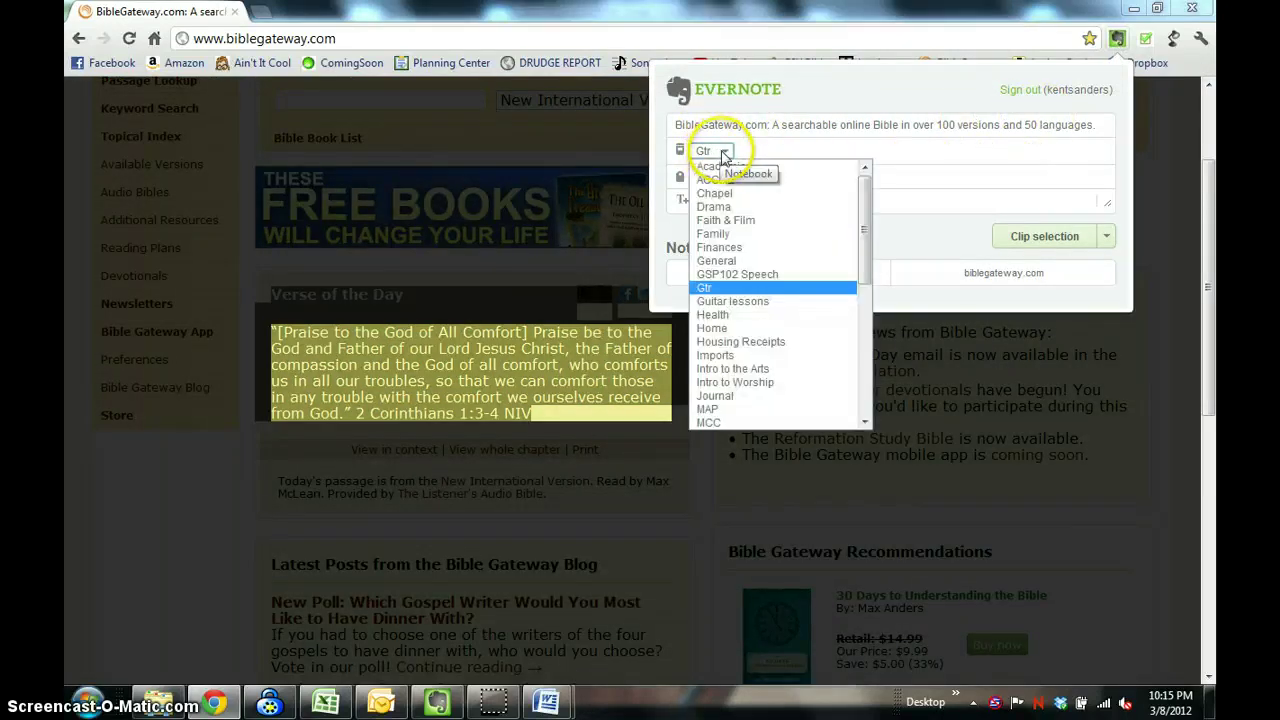
left_click(722, 152)
left_click(723, 152)
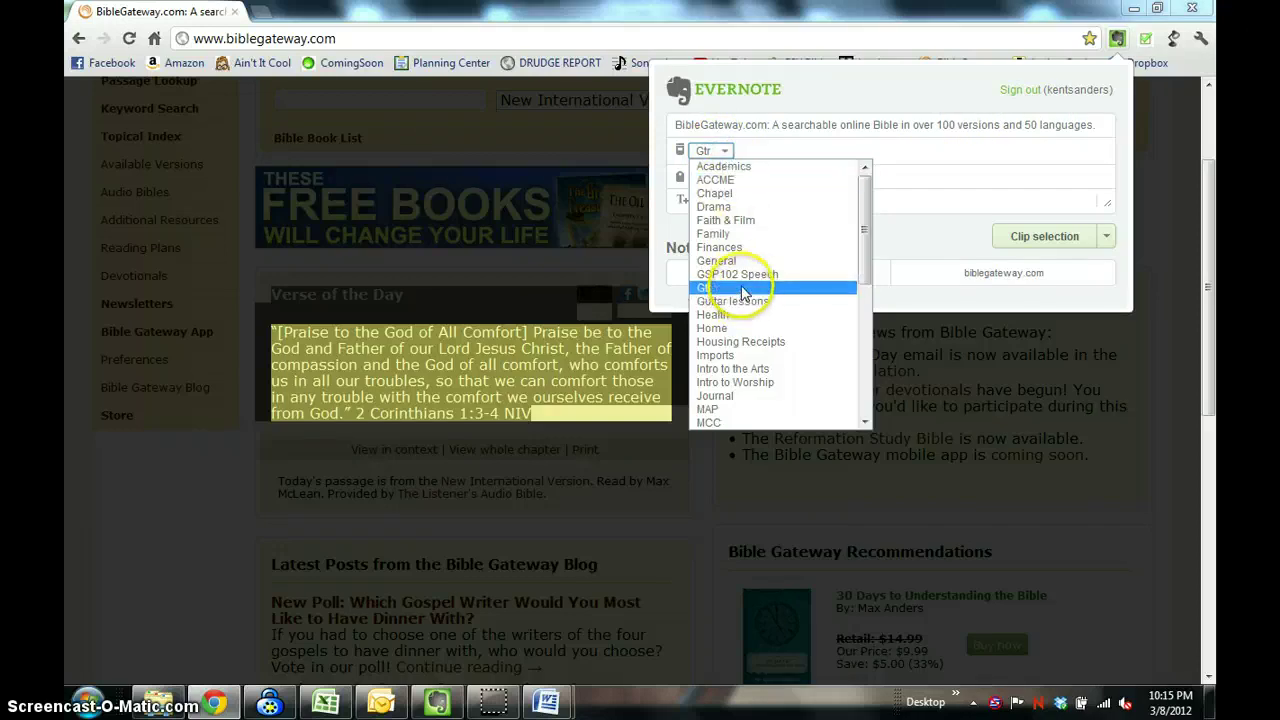
left_click(742, 289)
left_click(748, 176)
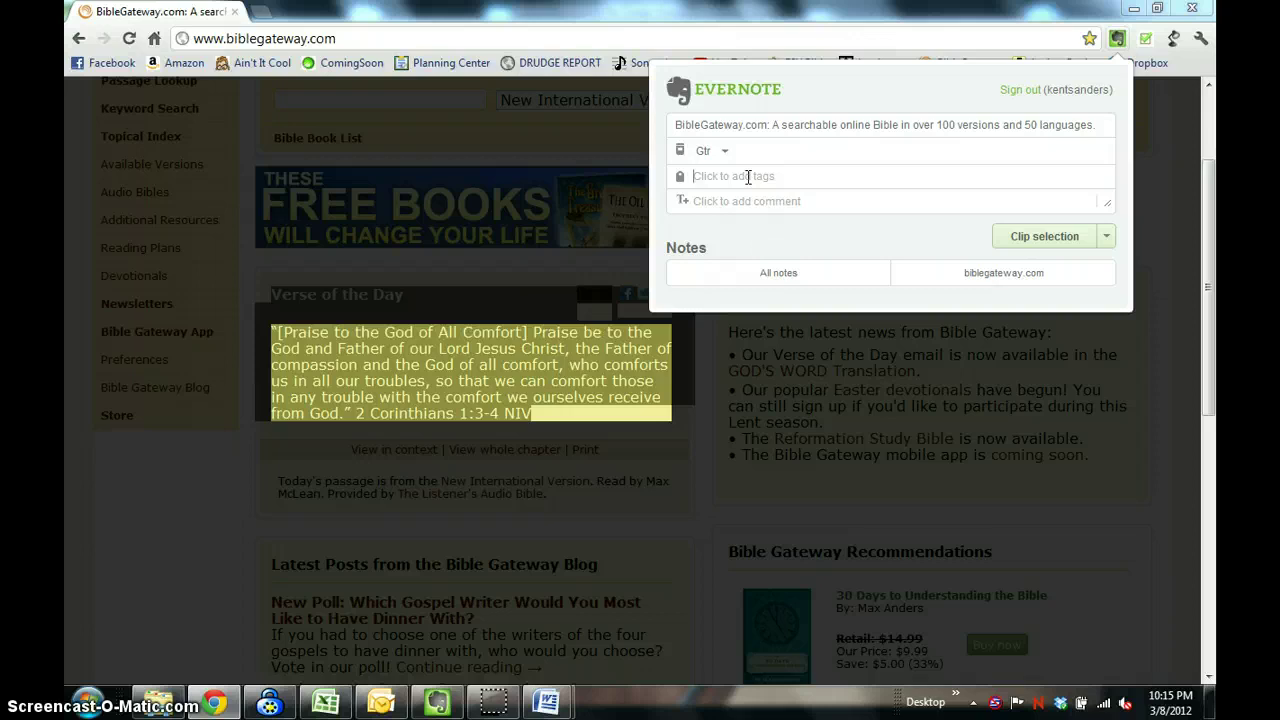
type("Scrip")
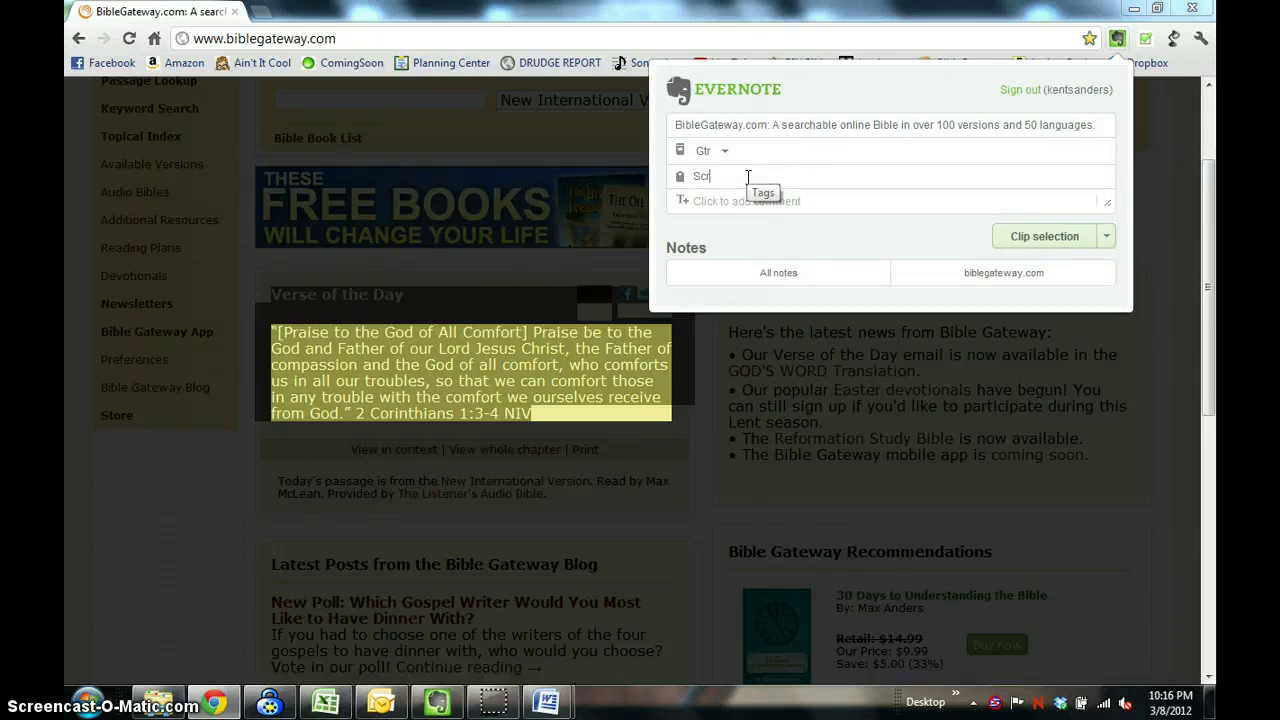
key("BackSpace")
key("BackSpace")
key("BackSpace")
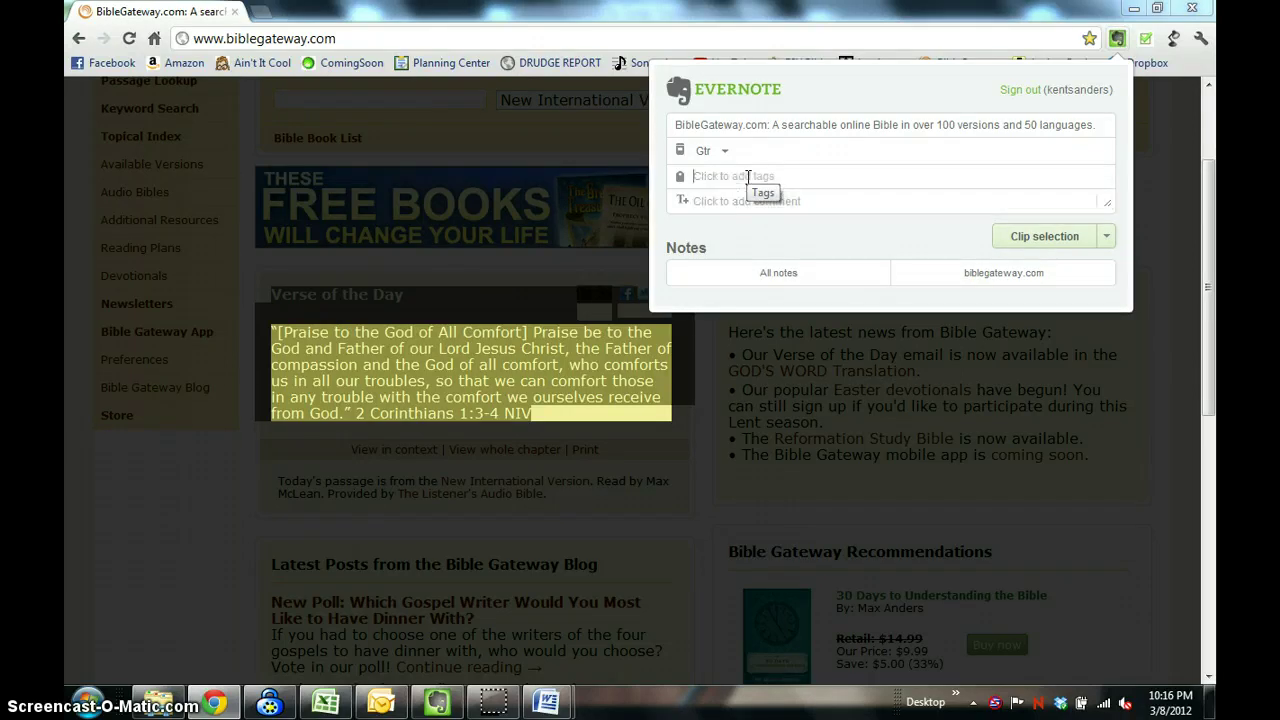
left_click(1065, 240)
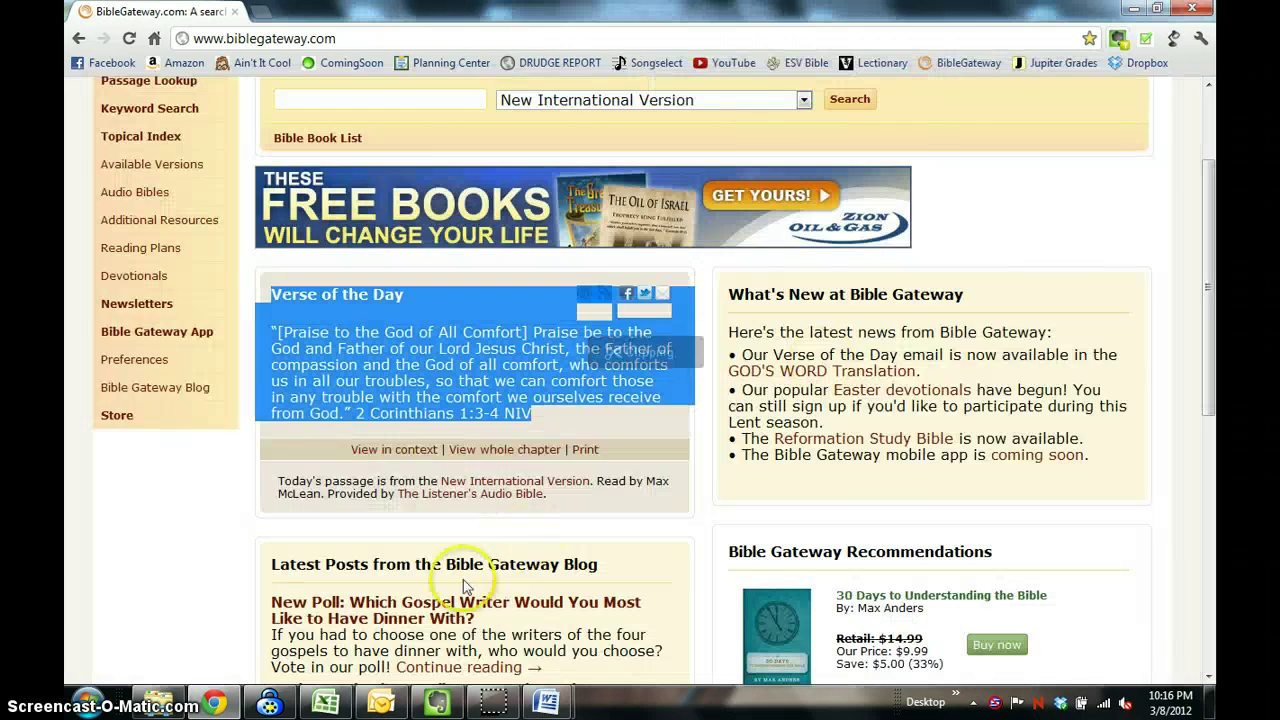
Delete the Key of A guitar track note from Gtr.
left_click(437, 710)
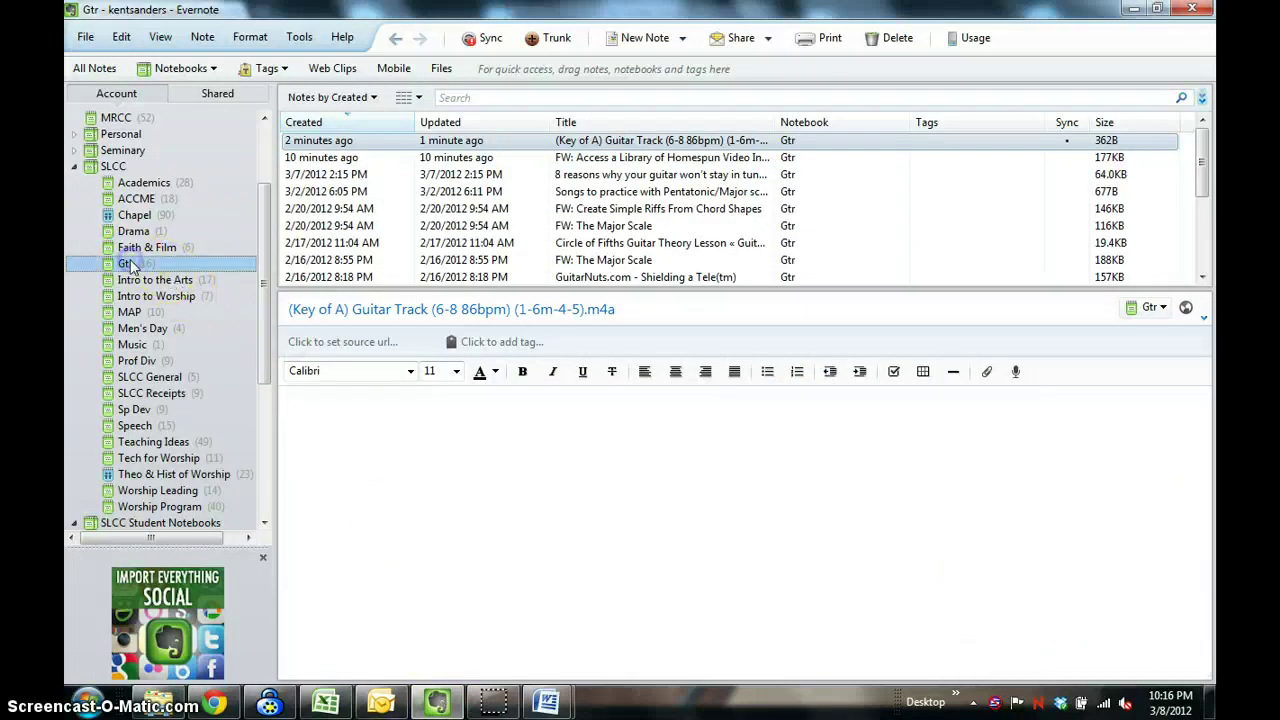
left_click(520, 160)
left_click(519, 141)
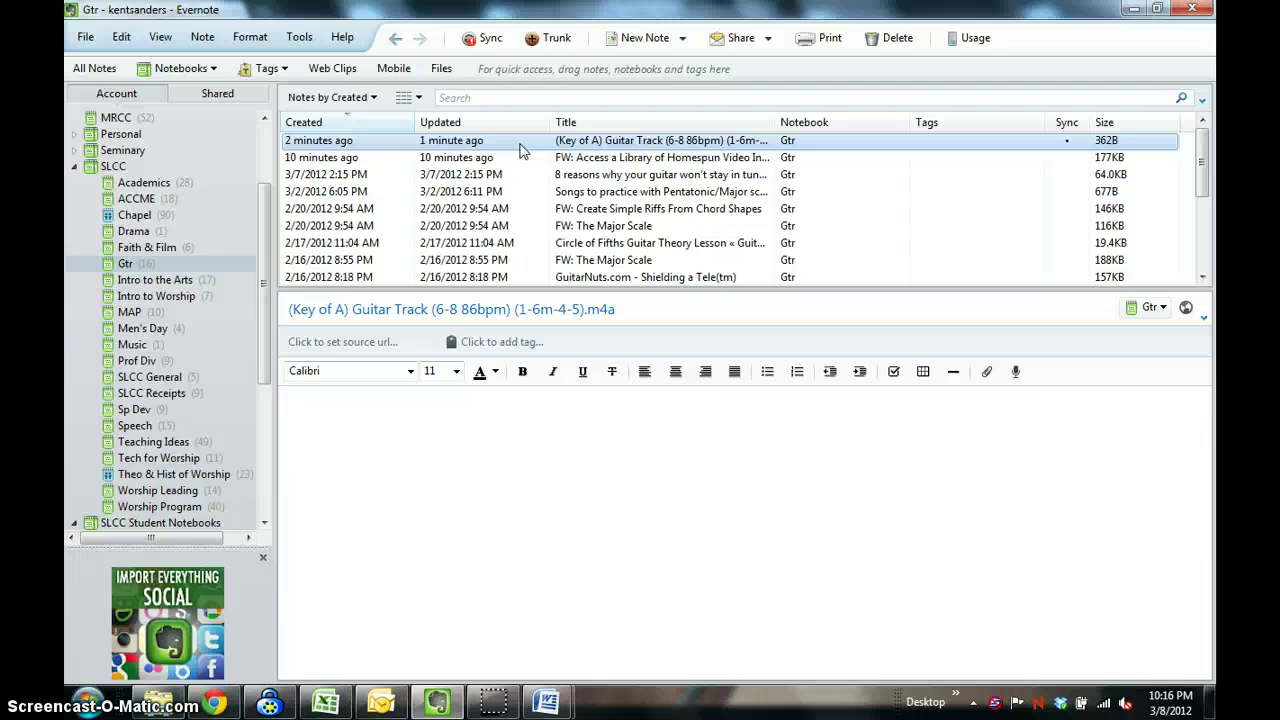
key("Delete")
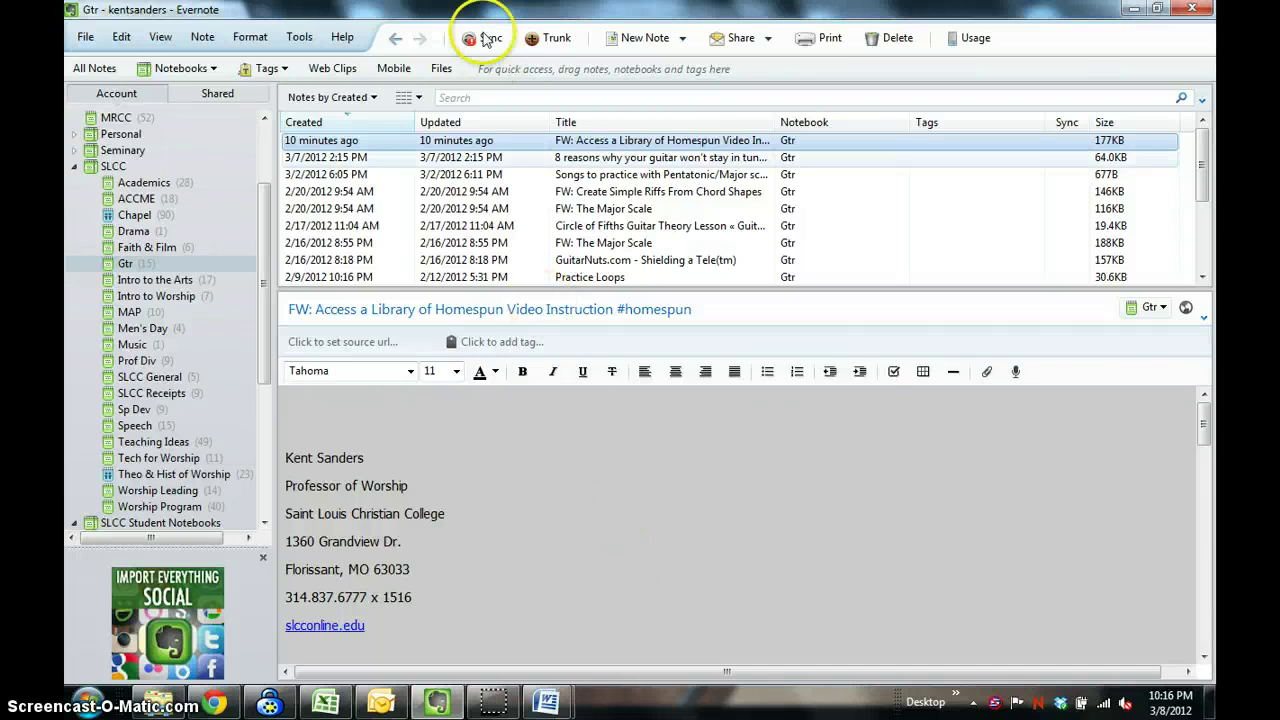
Sync Evernote and open the new BibleGateway.com clipped note.
left_click(267, 485)
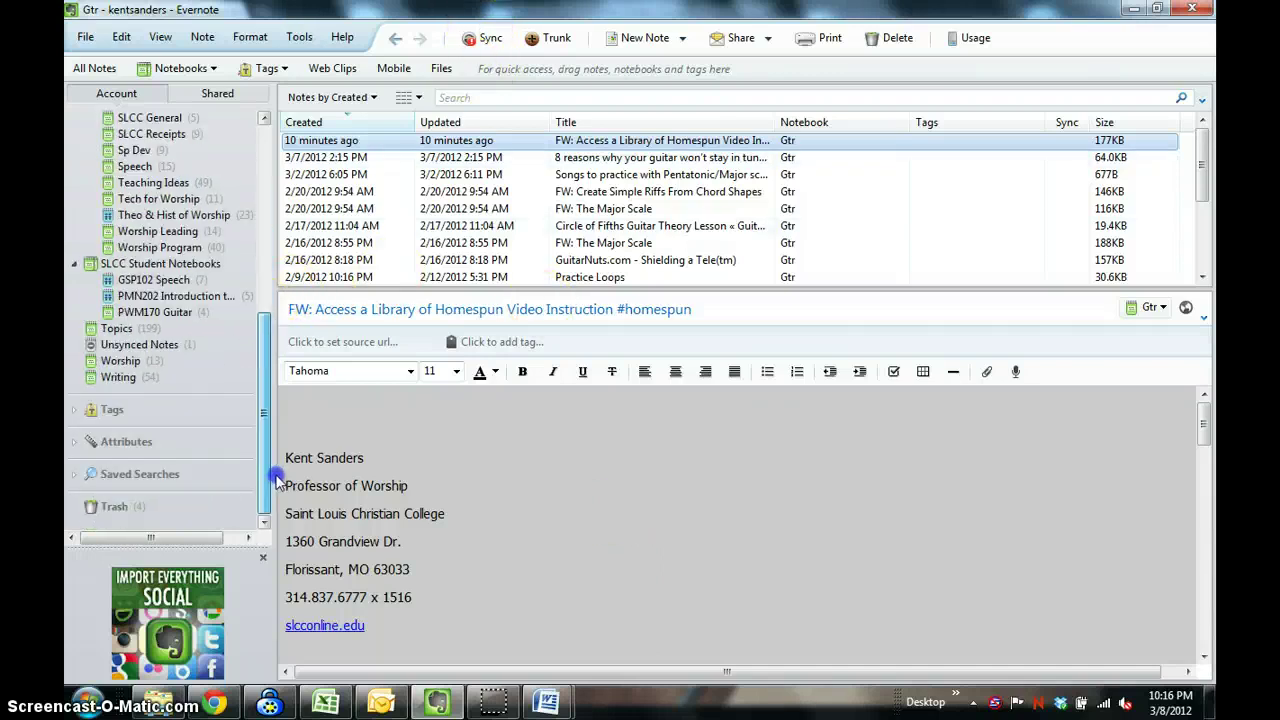
left_click_drag(278, 481, 276, 258)
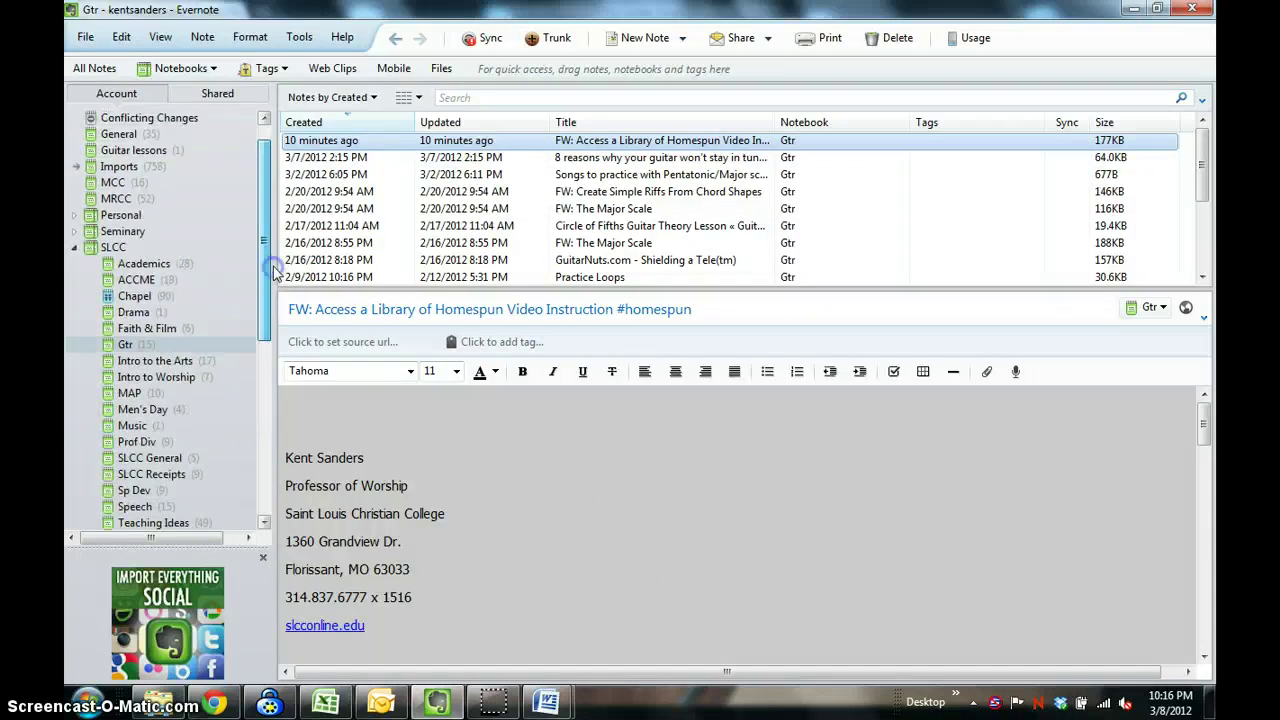
left_click(489, 40)
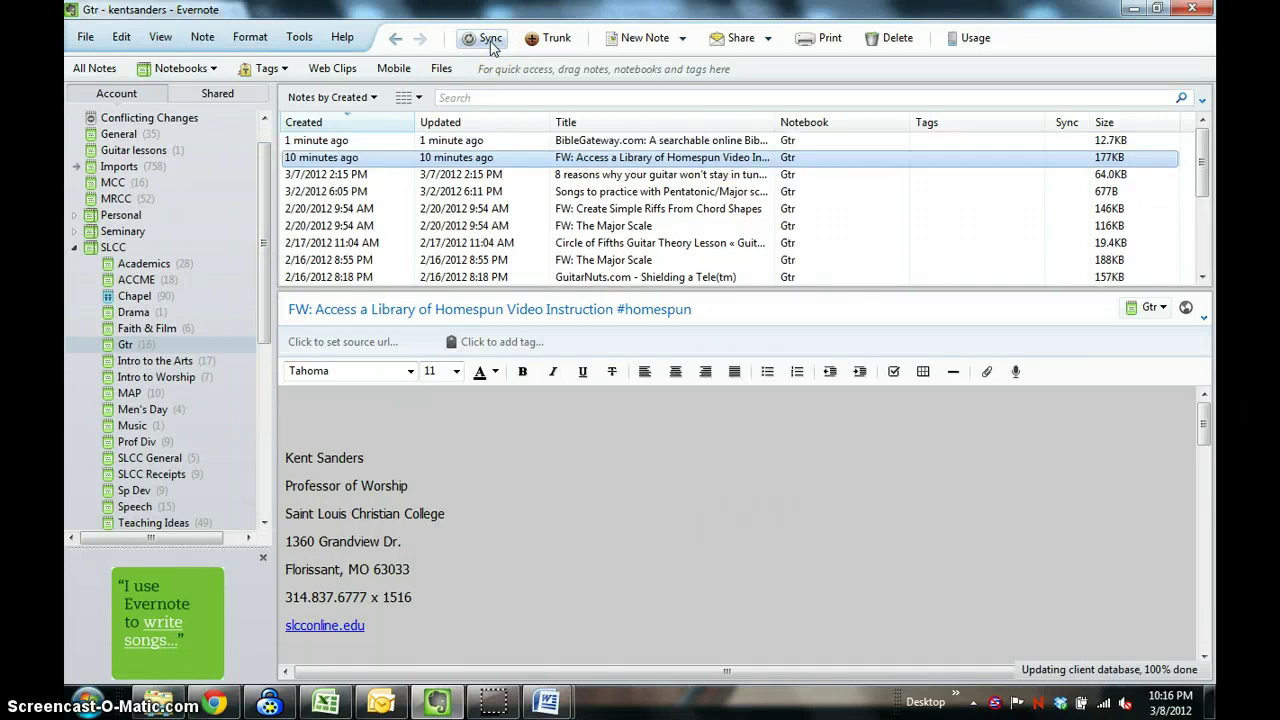
left_click(560, 140)
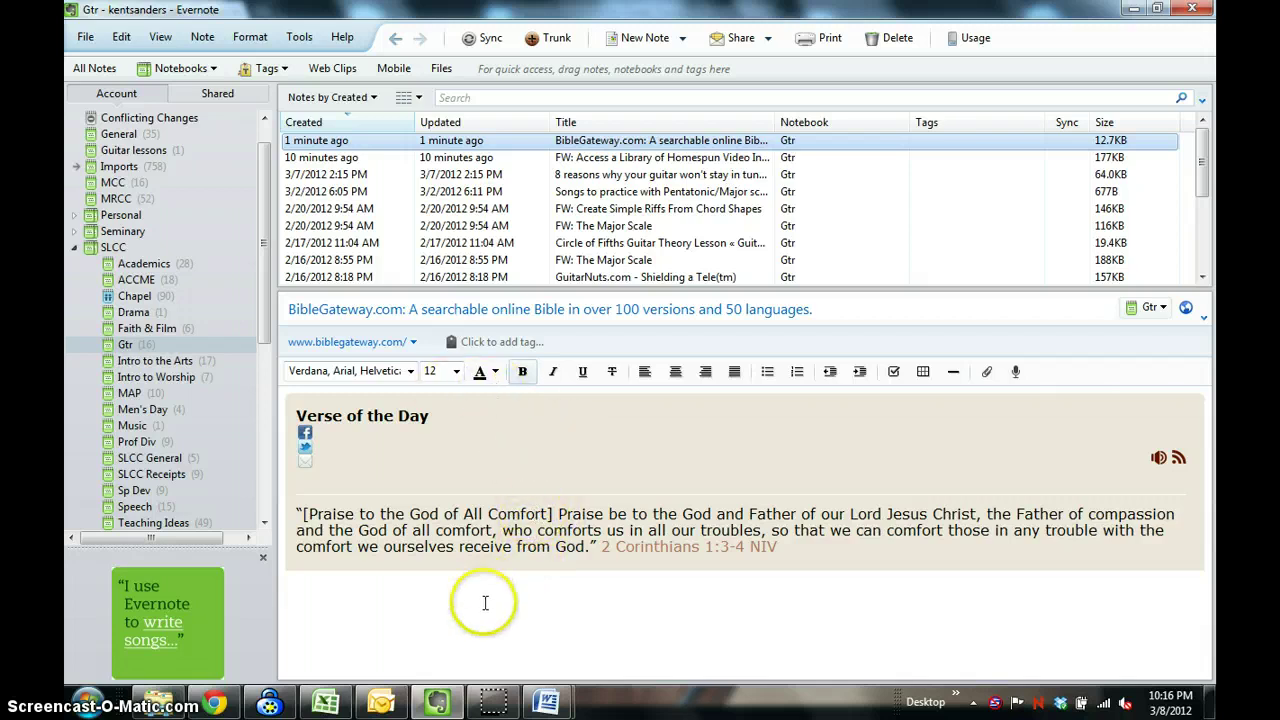
Delete most of the clipped verse text, then create a new empty note in Gtr.
left_click_drag(481, 548, 292, 415)
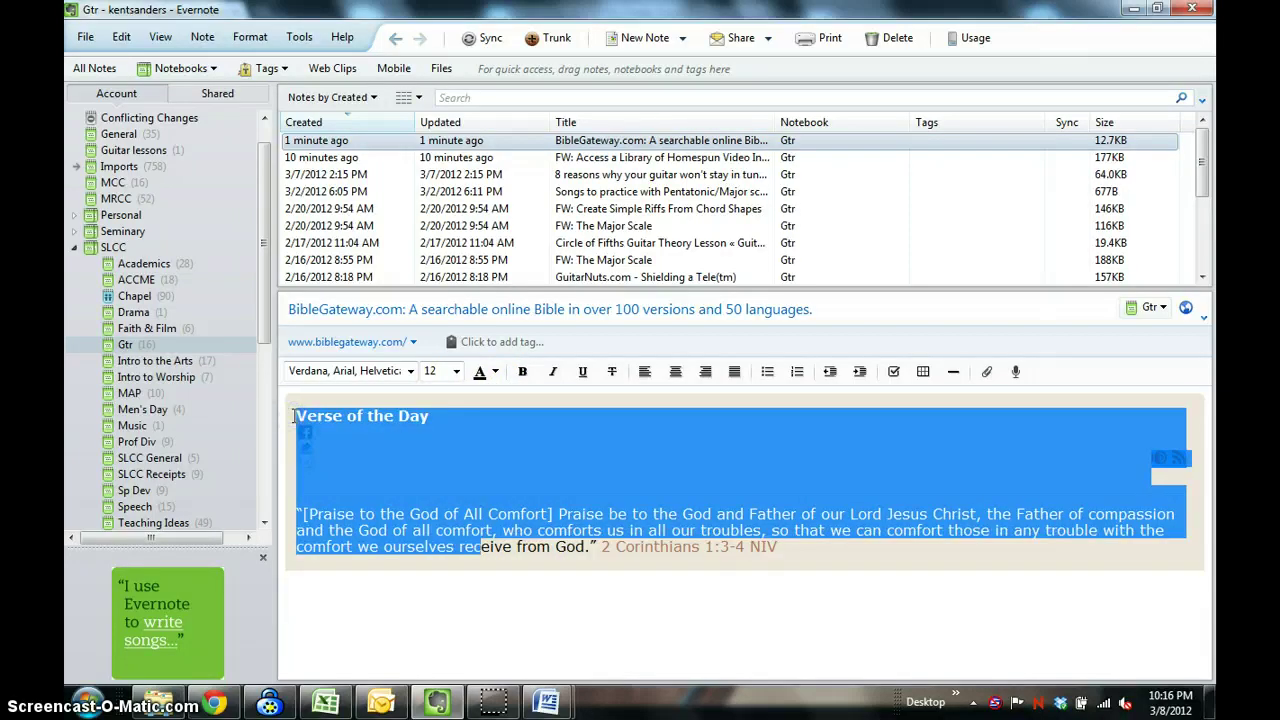
key("Delete")
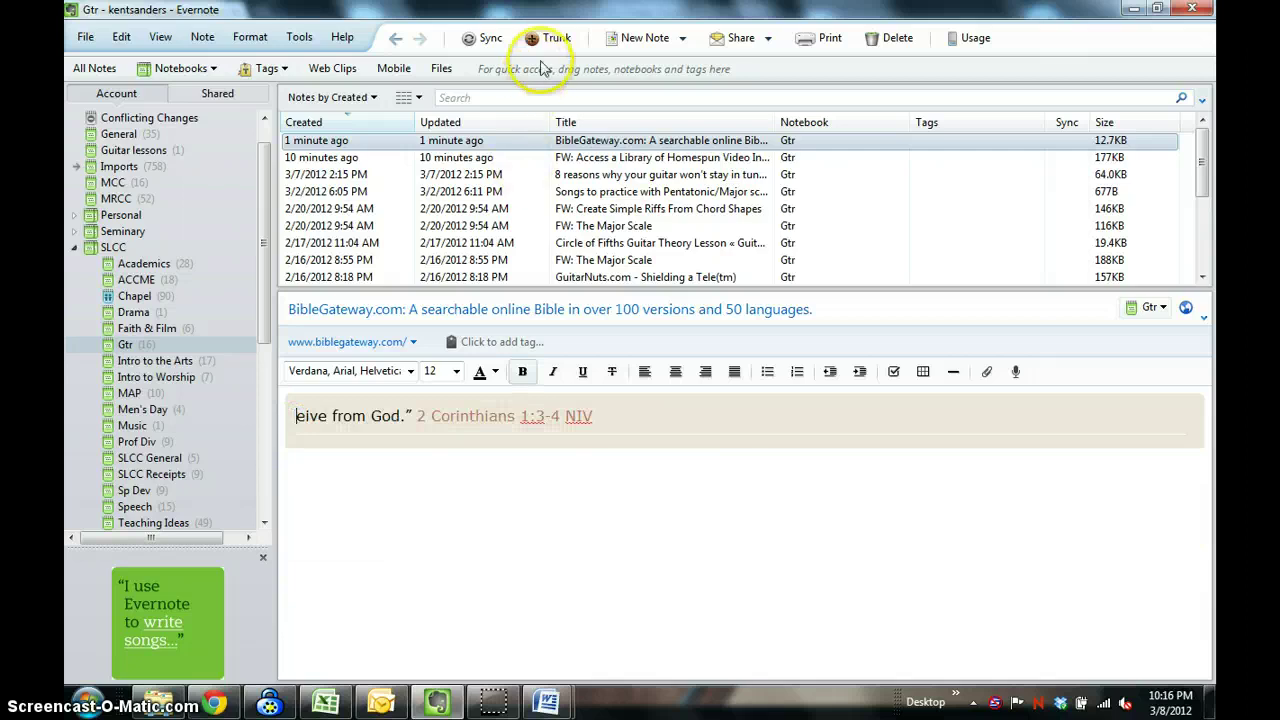
left_click(634, 45)
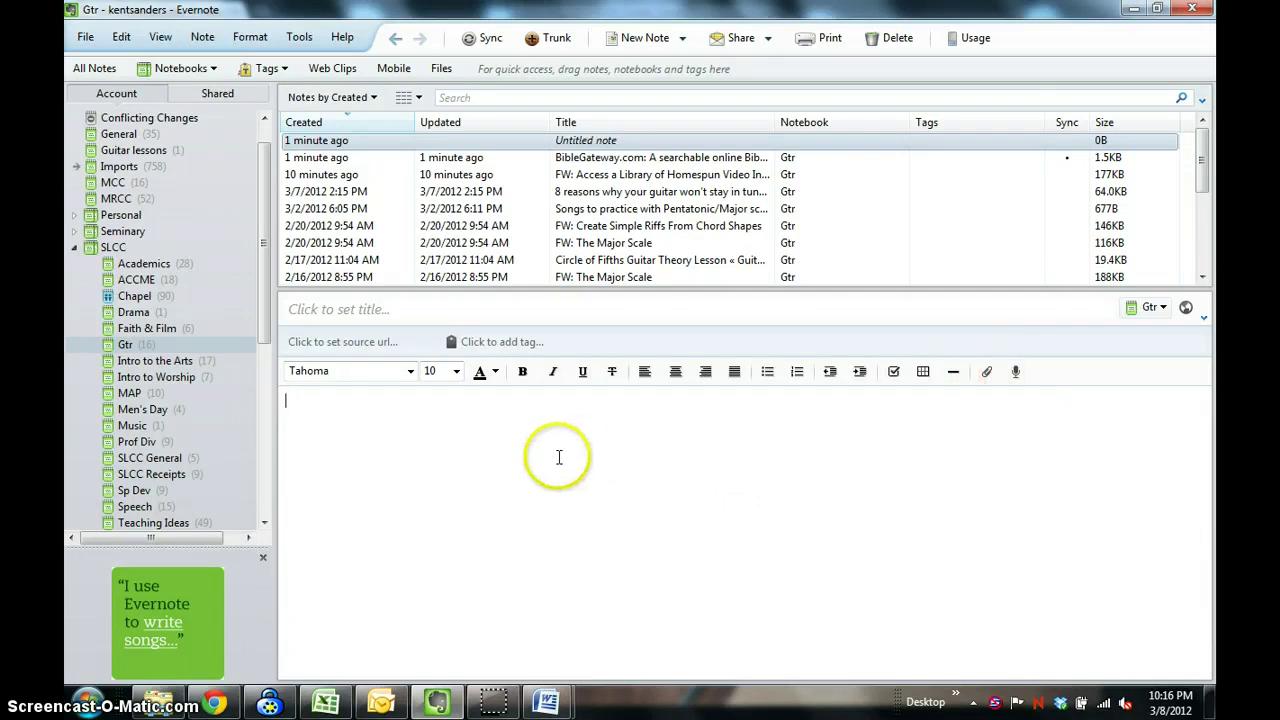
left_click(488, 493)
left_click(476, 466)
left_click(458, 469)
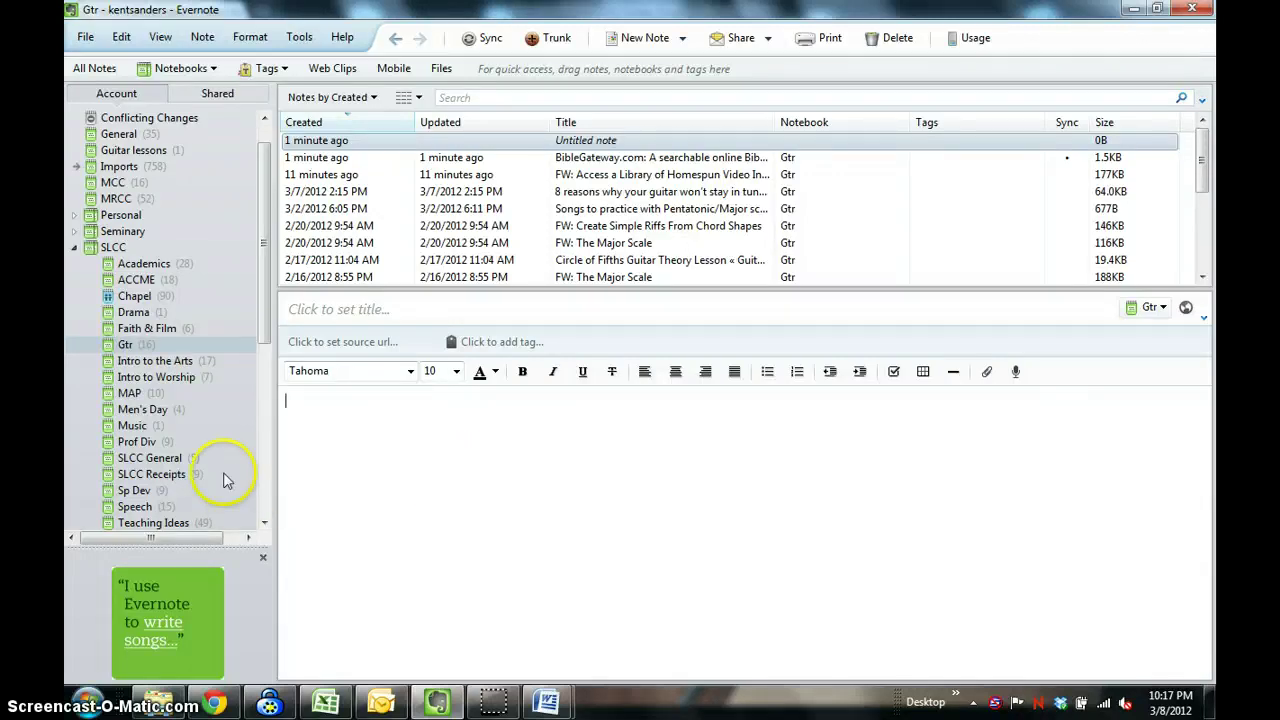
Open the Worship Program notebook and switch its note list to Snippet, then Thumbnail View.
left_click_drag(263, 323, 268, 440)
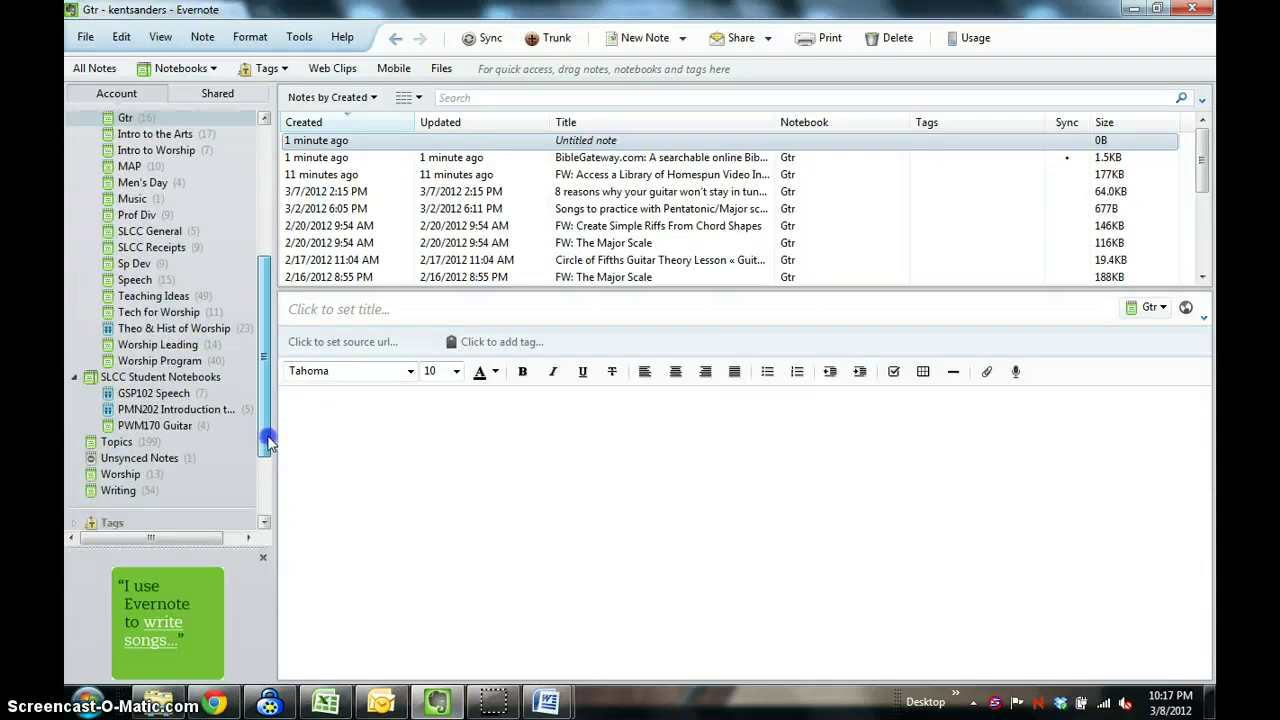
left_click(199, 362)
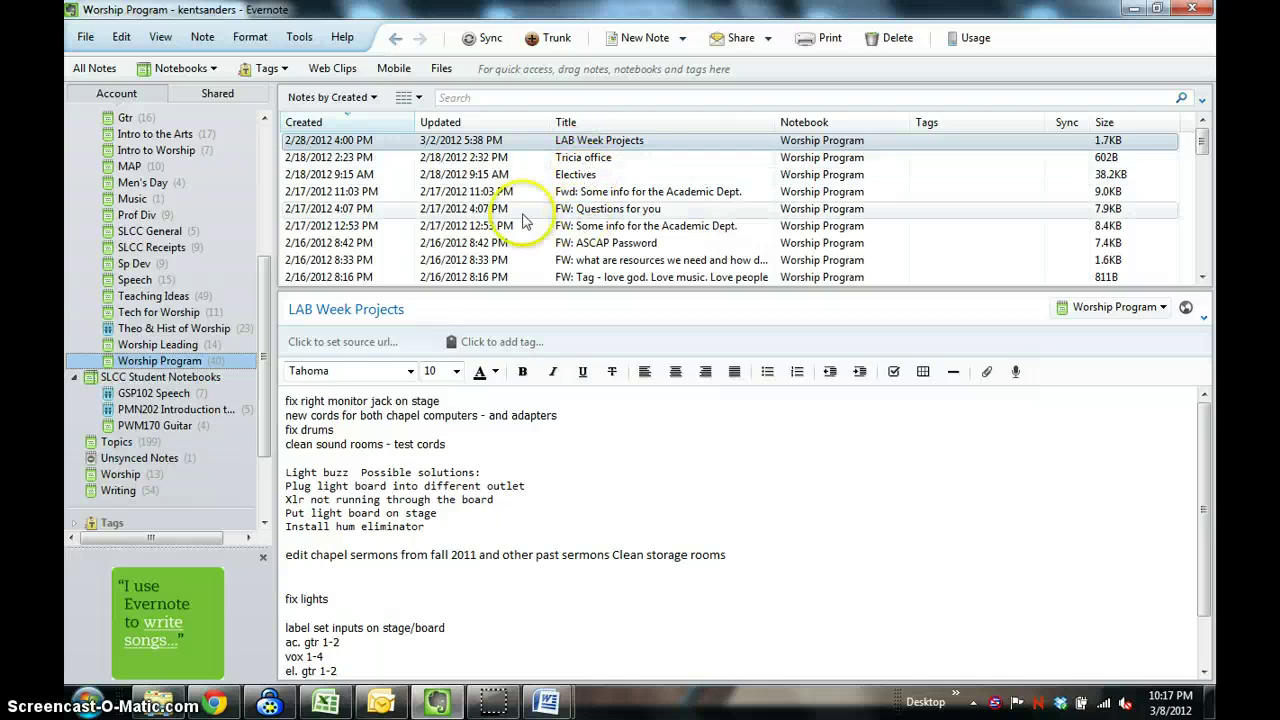
left_click(162, 40)
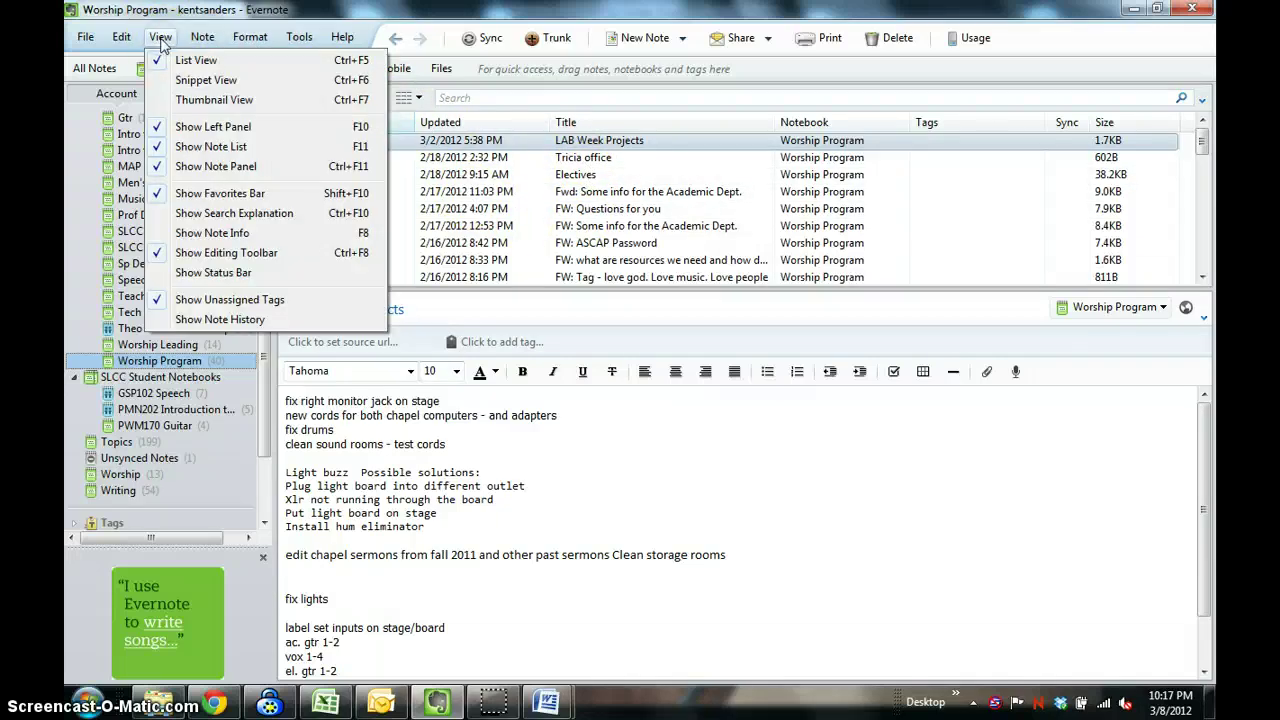
left_click(186, 80)
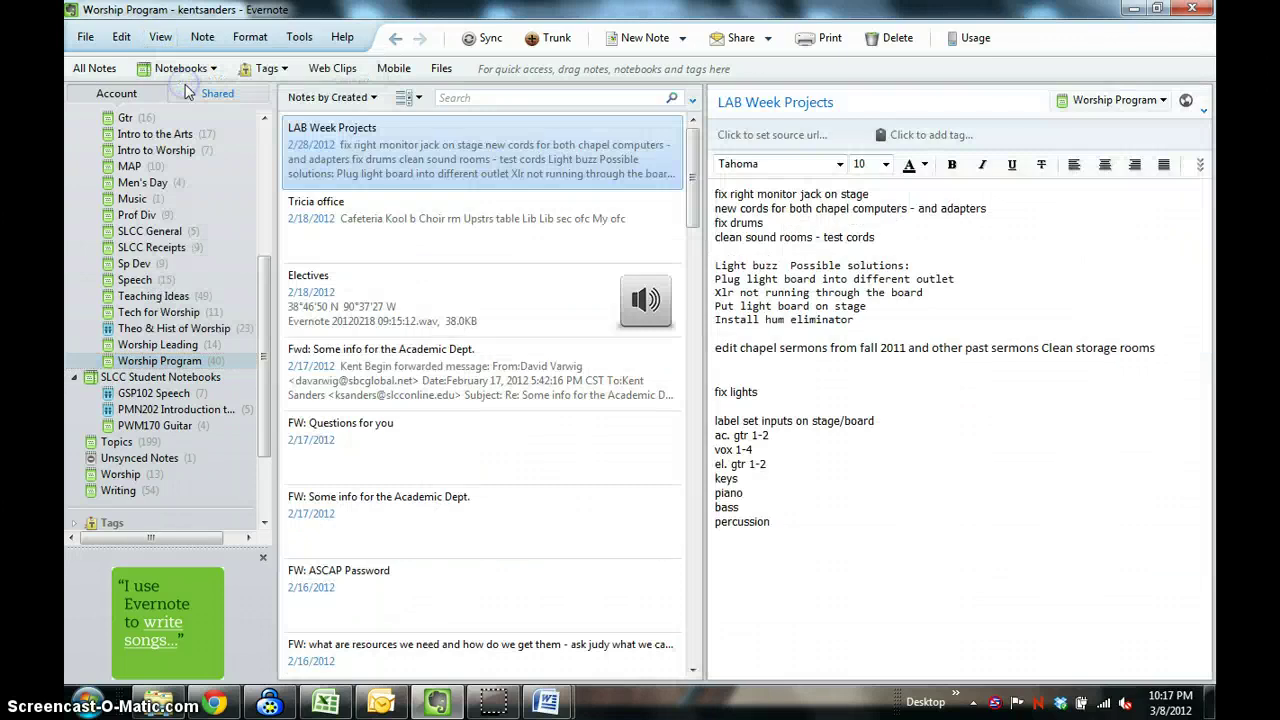
left_click(162, 38)
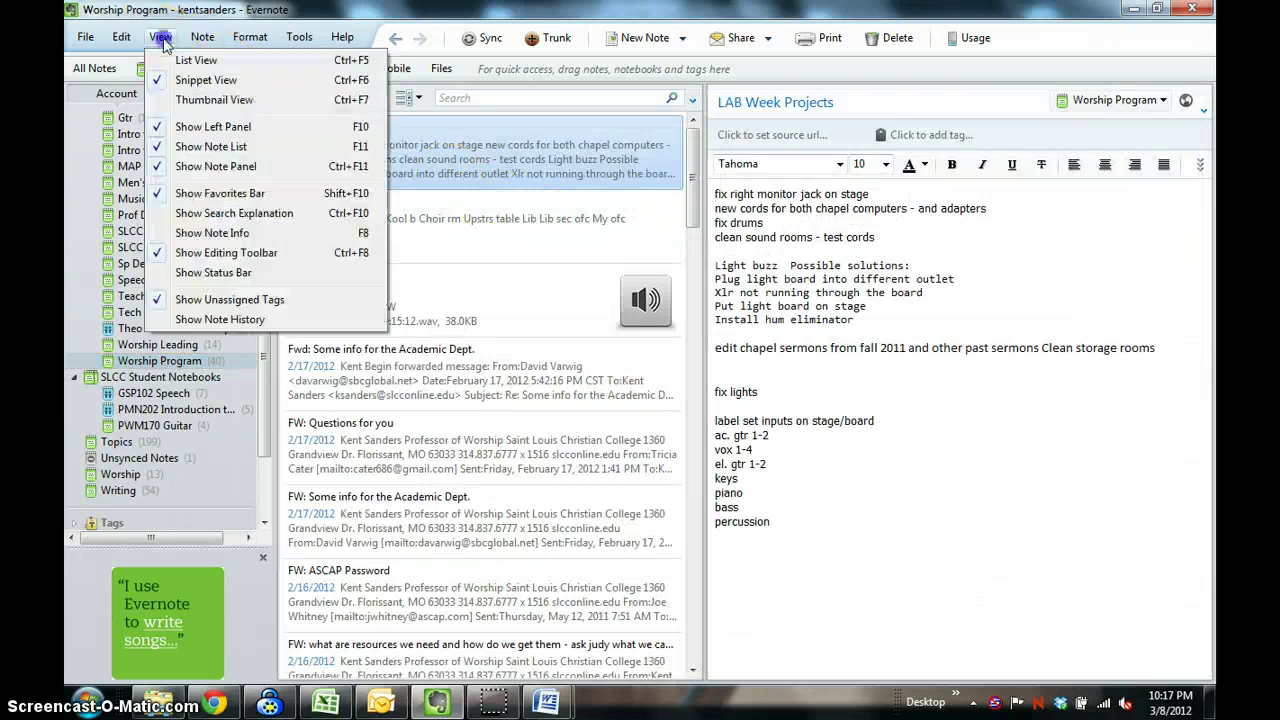
left_click(182, 100)
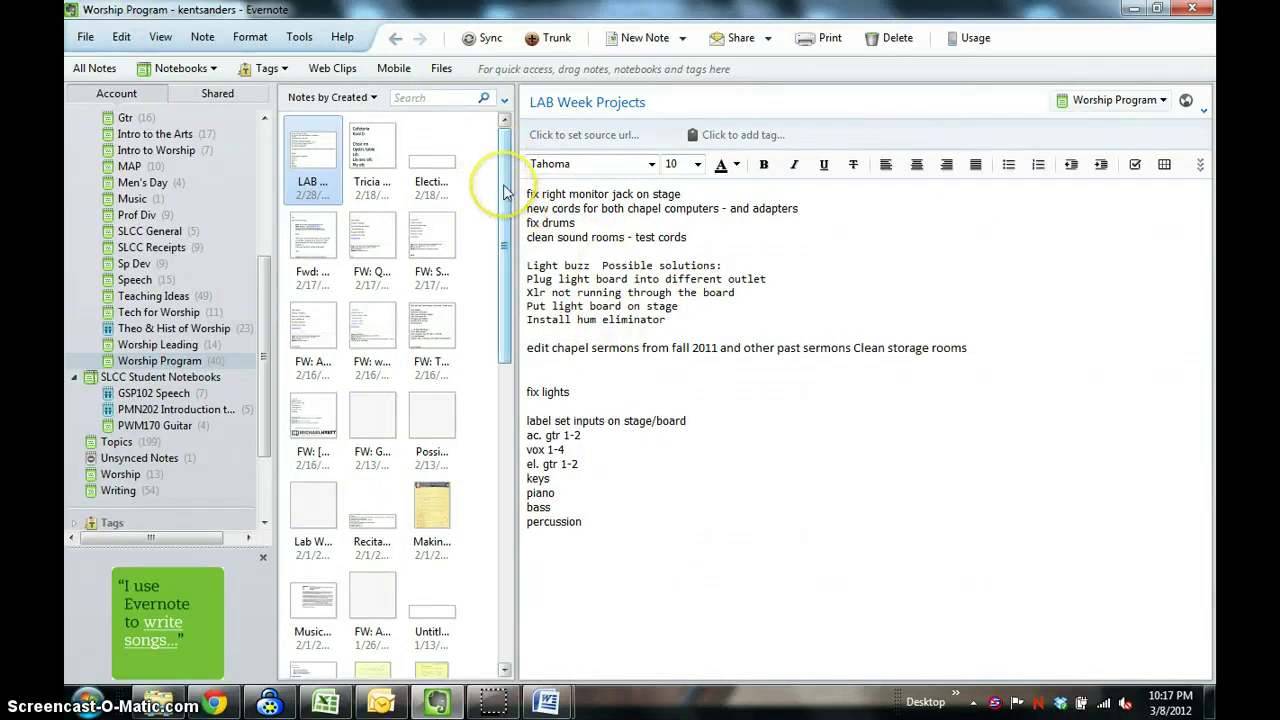
Open the Untitled audio note holding the Evernote 20110410 22.22.57.wav recording.
left_click_drag(505, 190, 505, 467)
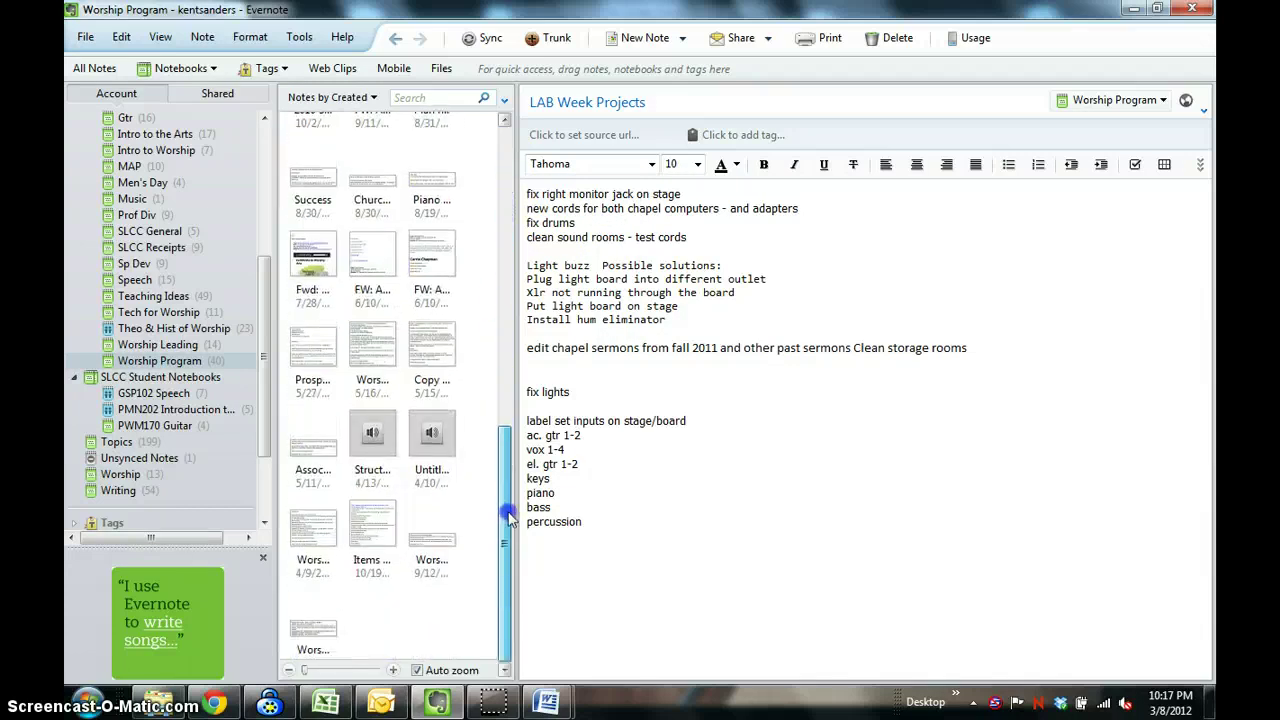
left_click(372, 457)
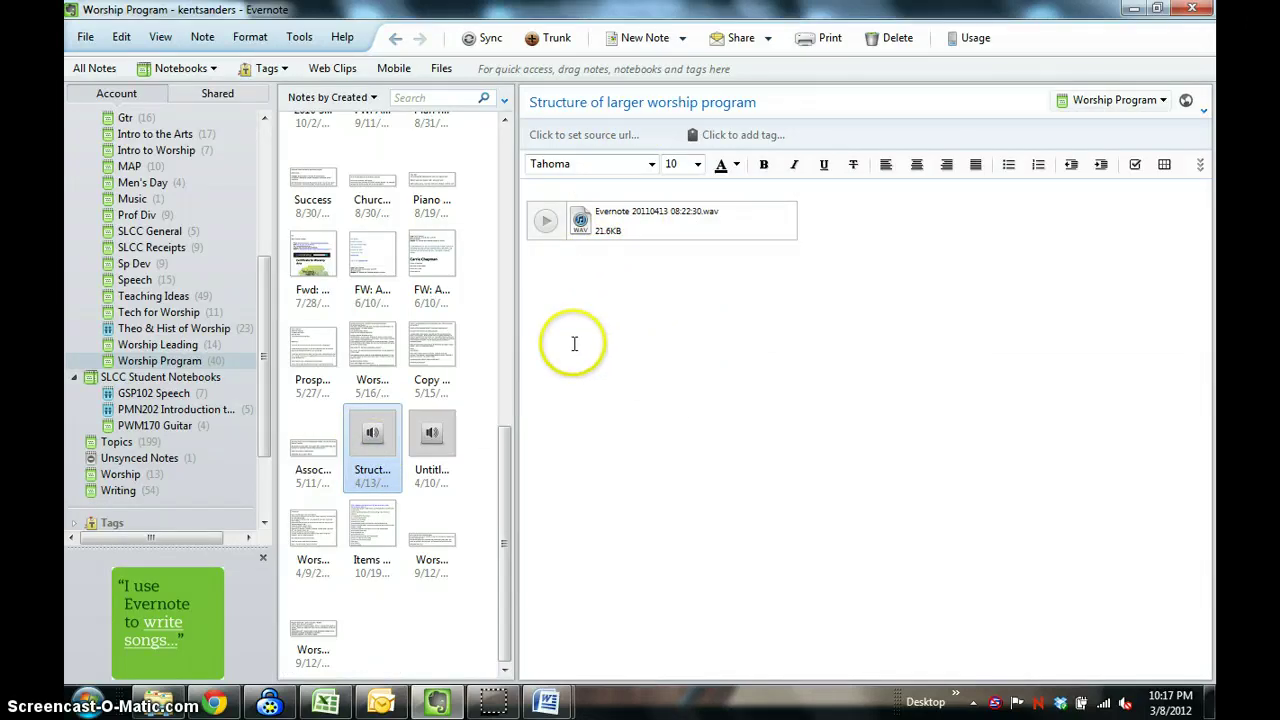
left_click(432, 470)
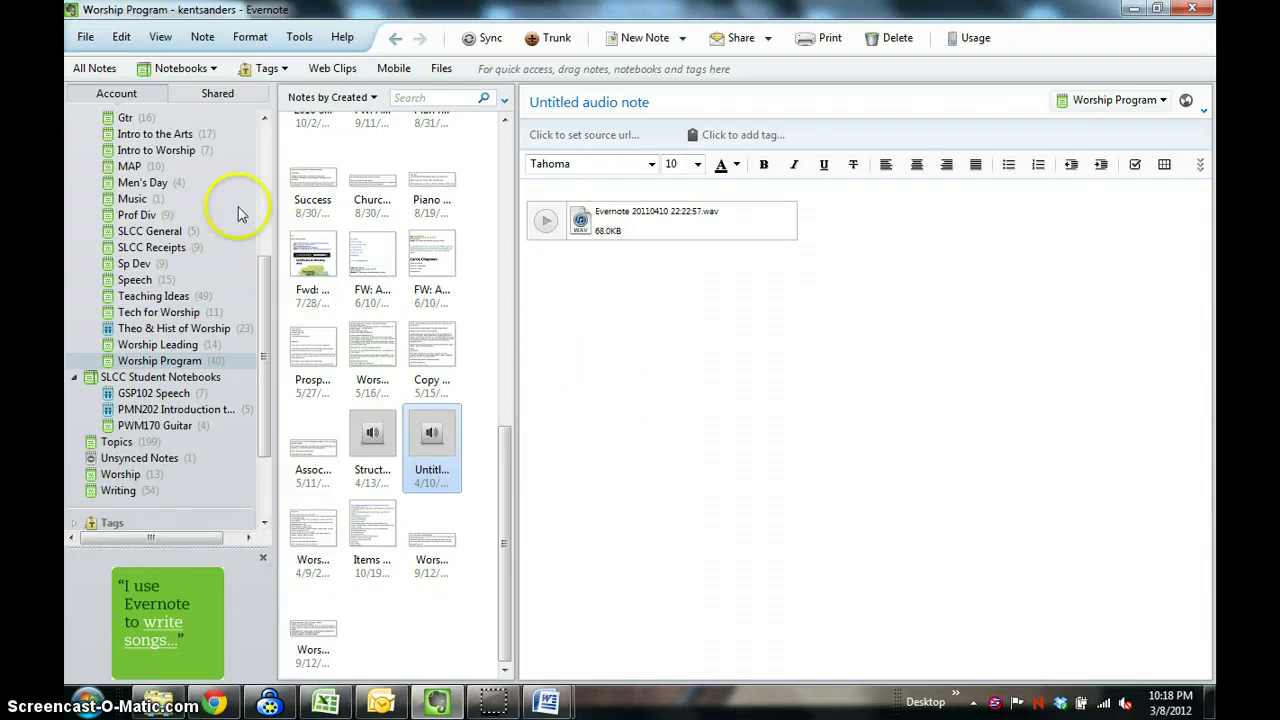
Expand the Personal stack and open Pers Growth's 'Audio from MO-370 E' note with four .wav recordings.
left_click_drag(263, 286, 257, 148)
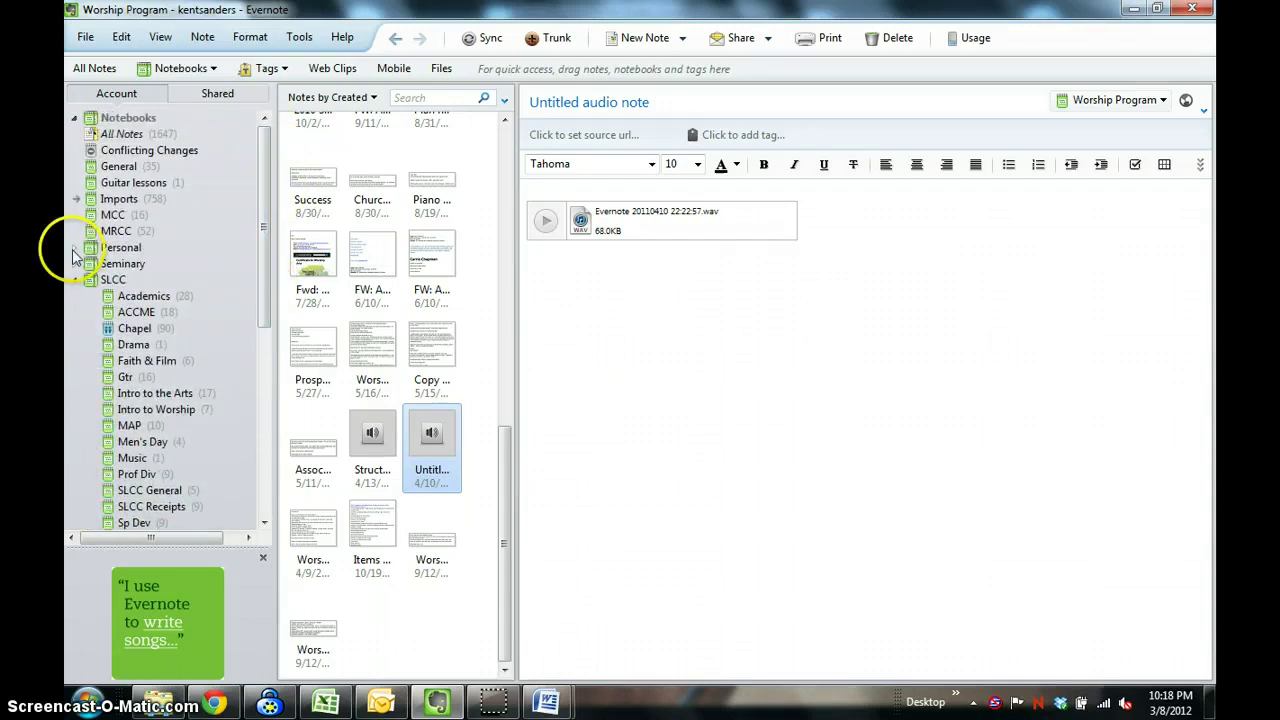
left_click(75, 248)
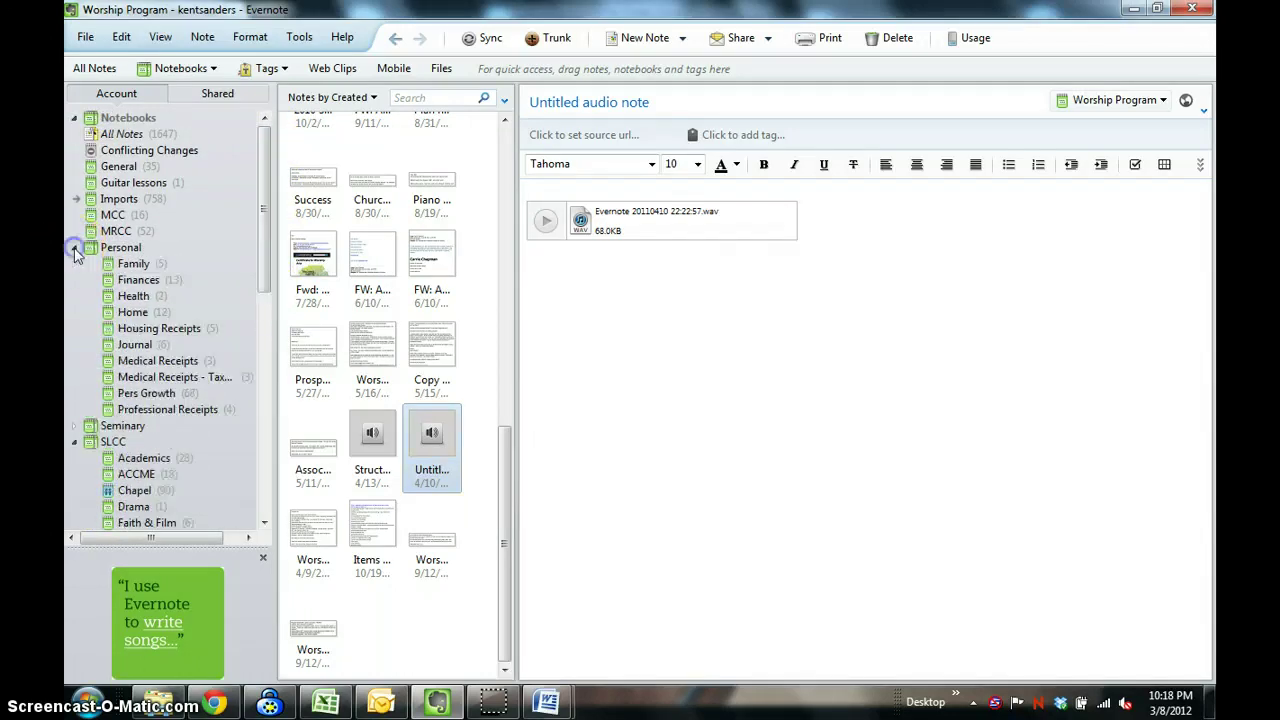
left_click(163, 395)
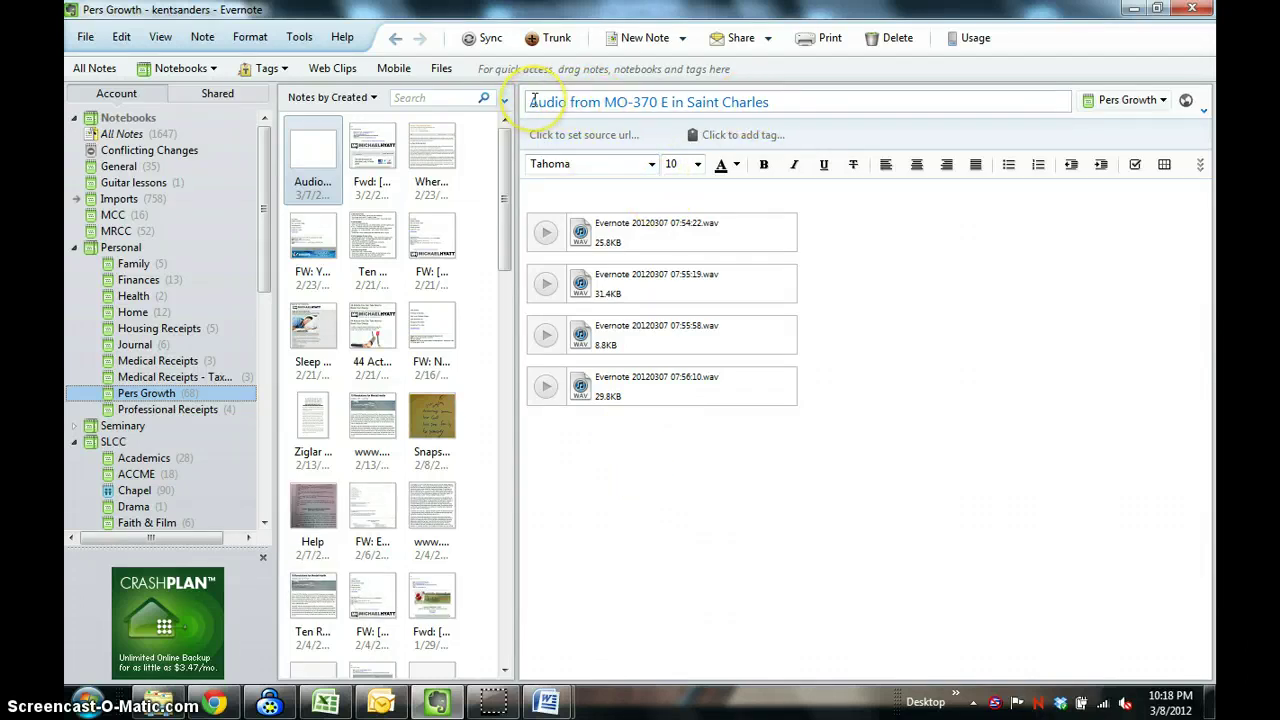
left_click(532, 103)
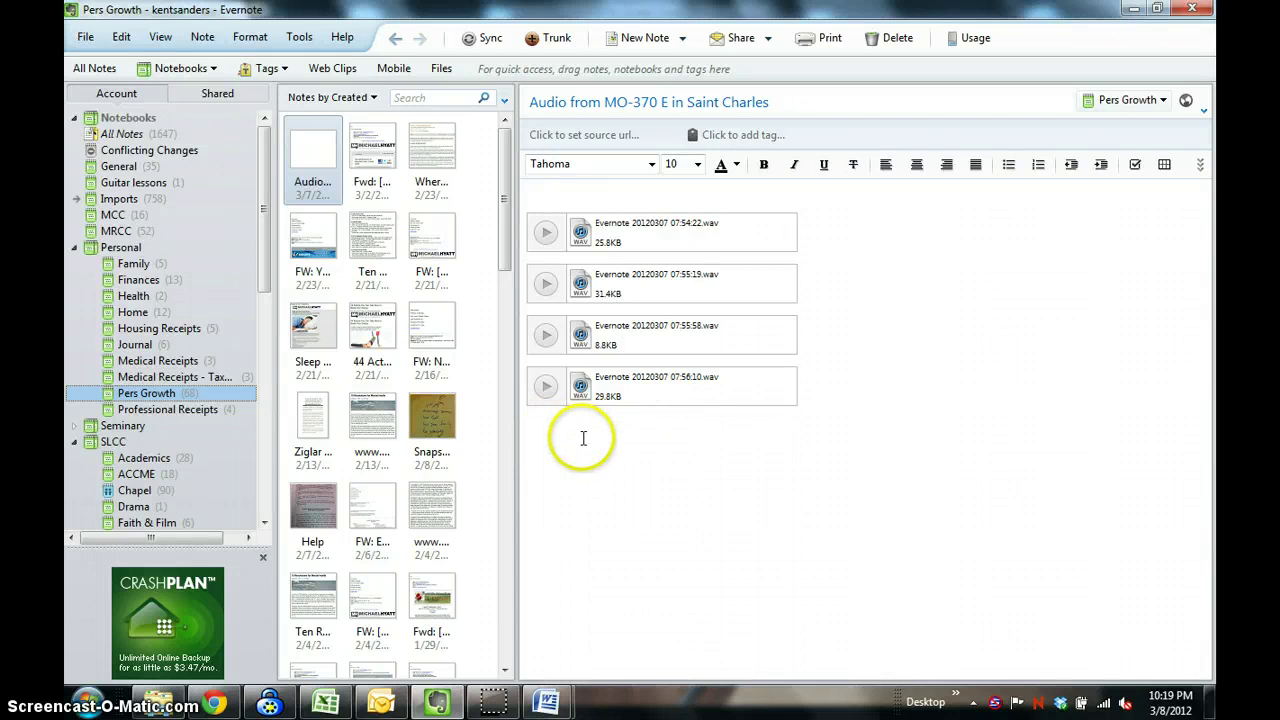
Open the Pers Growth snapshot note showing the handwritten 'grow everyday, encourage someone, love God' photo.
left_click(428, 450)
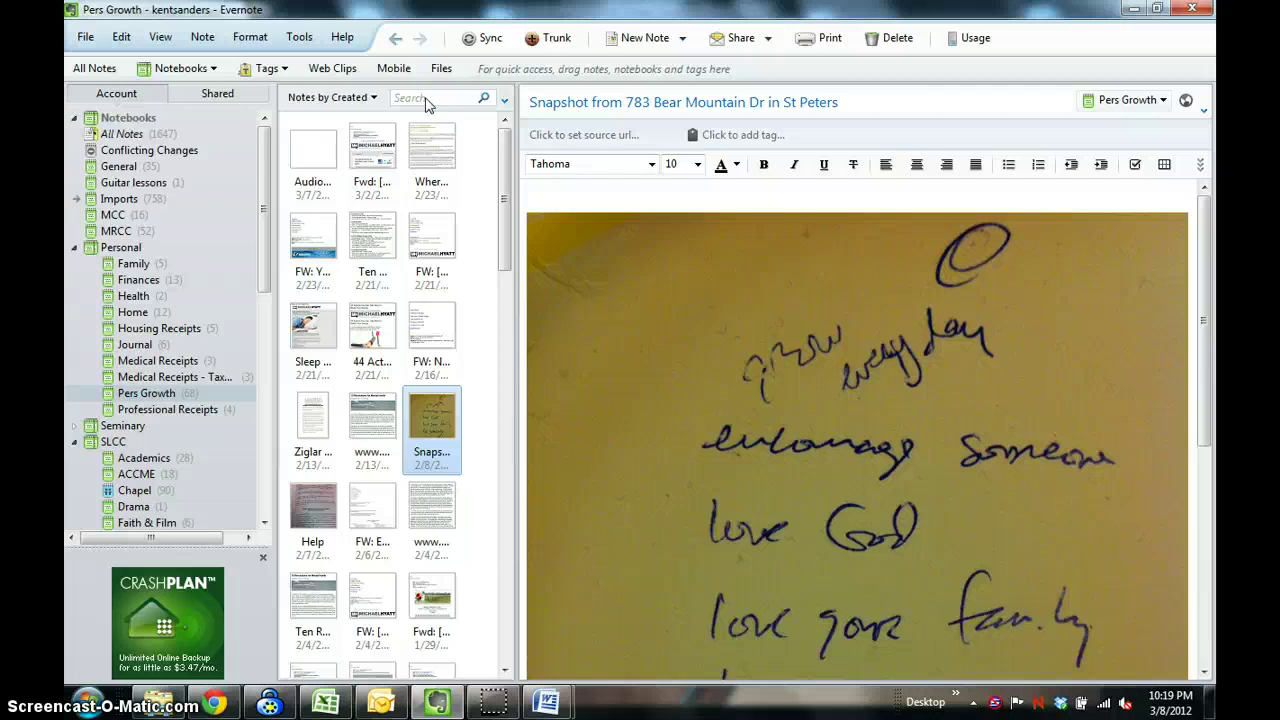
left_click(428, 98)
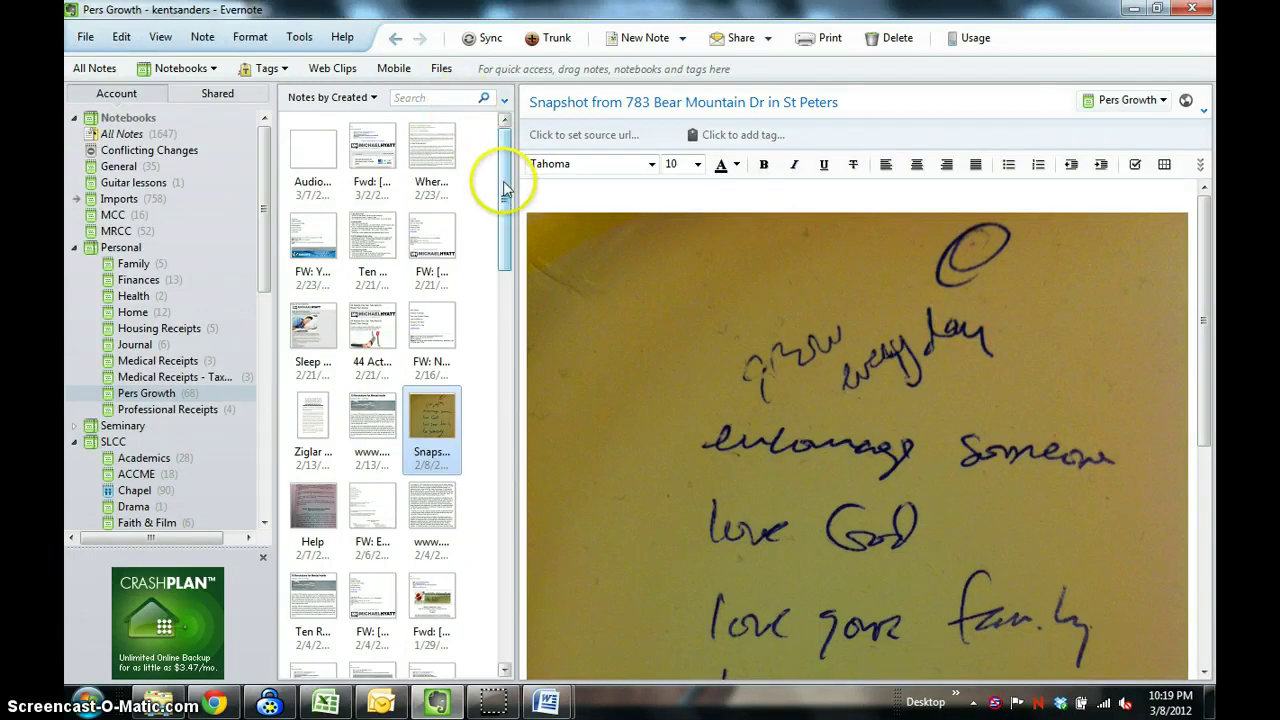
left_click_drag(505, 190, 509, 195)
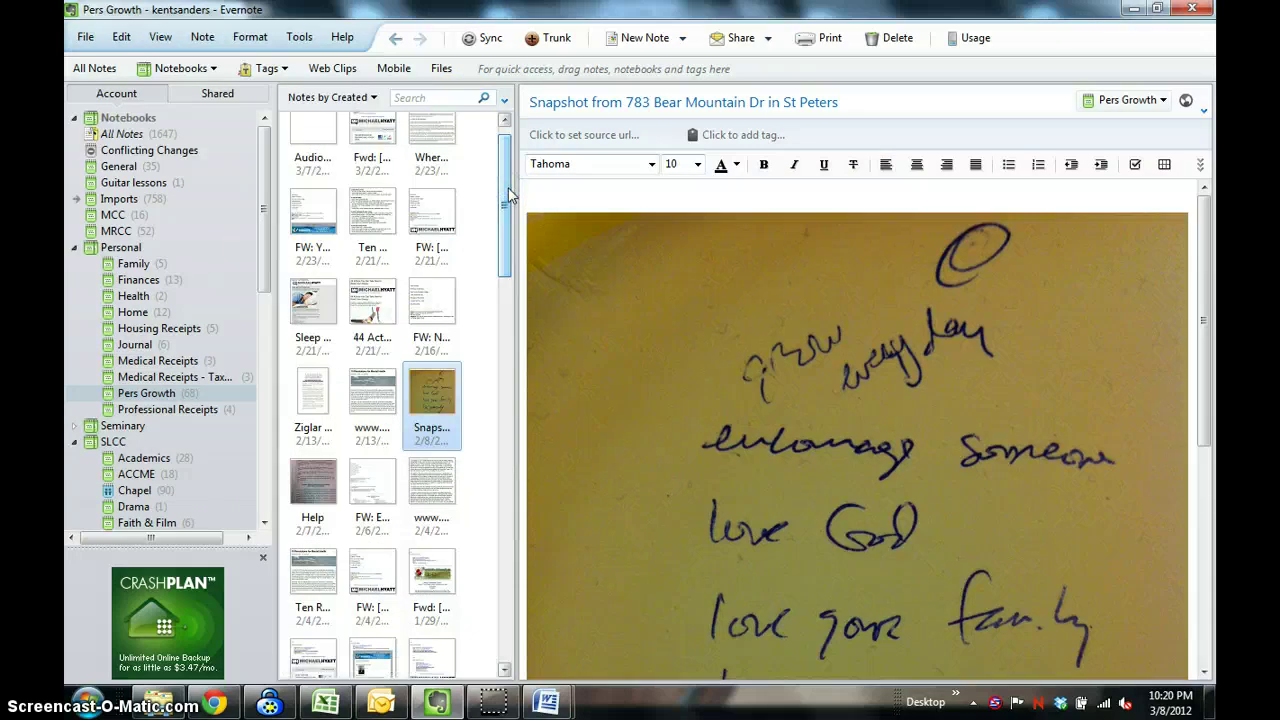